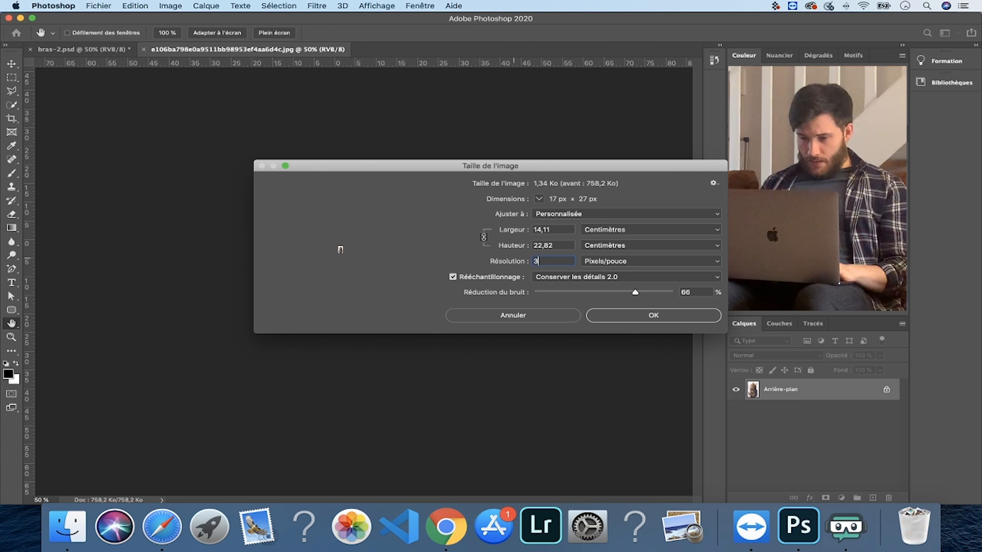
# - Apply the image upscale with stronger noise reduction, and convert the locked background into a regular layer
pyautogui.moveTo(635, 294)
pyautogui.mouseDown()
pyautogui.moveTo(593, 294)
pyautogui.moveTo(645, 294)
pyautogui.mouseUp()
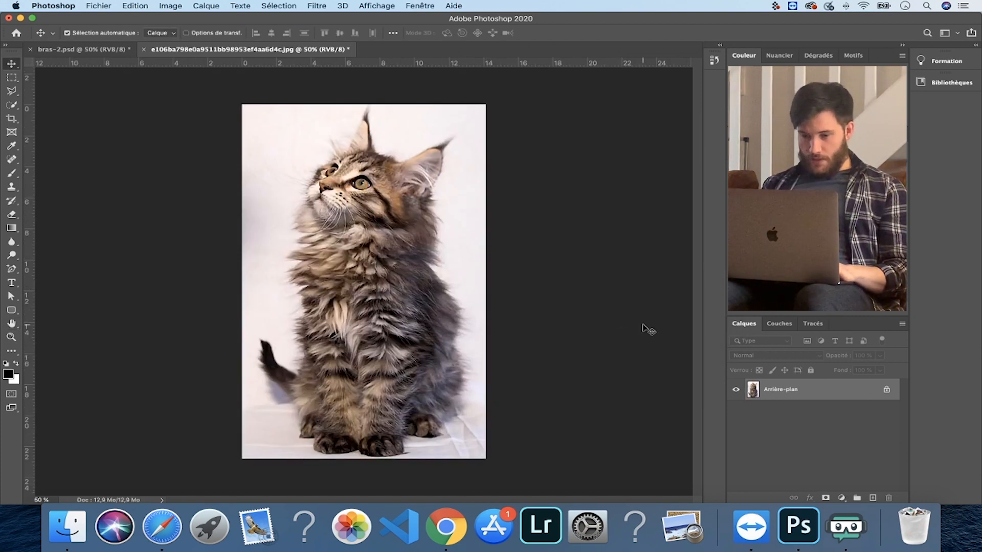
pyautogui.doubleClick(825, 392)
pyautogui.click(633, 236)
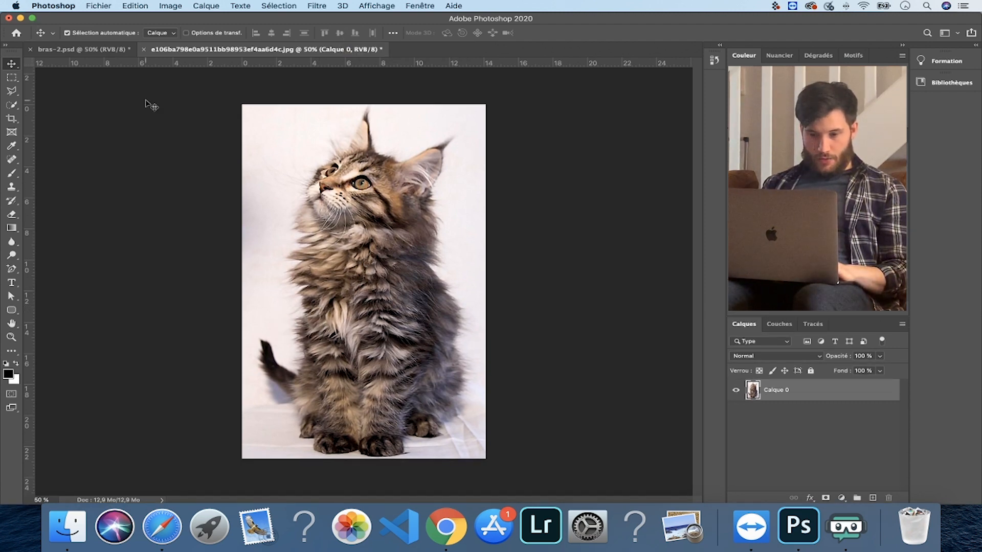
# - Select the cat's body with the Quick Selection tool and extend the selection over the chest and chin fur
pyautogui.click(12, 104)
pyautogui.moveTo(364, 197)
pyautogui.mouseDown()
pyautogui.moveTo(326, 319)
pyautogui.moveTo(313, 411)
pyautogui.moveTo(350, 439)
pyautogui.moveTo(390, 445)
pyautogui.moveTo(437, 409)
pyautogui.moveTo(445, 381)
pyautogui.moveTo(433, 253)
pyautogui.moveTo(411, 217)
pyautogui.moveTo(426, 155)
pyautogui.mouseUp()
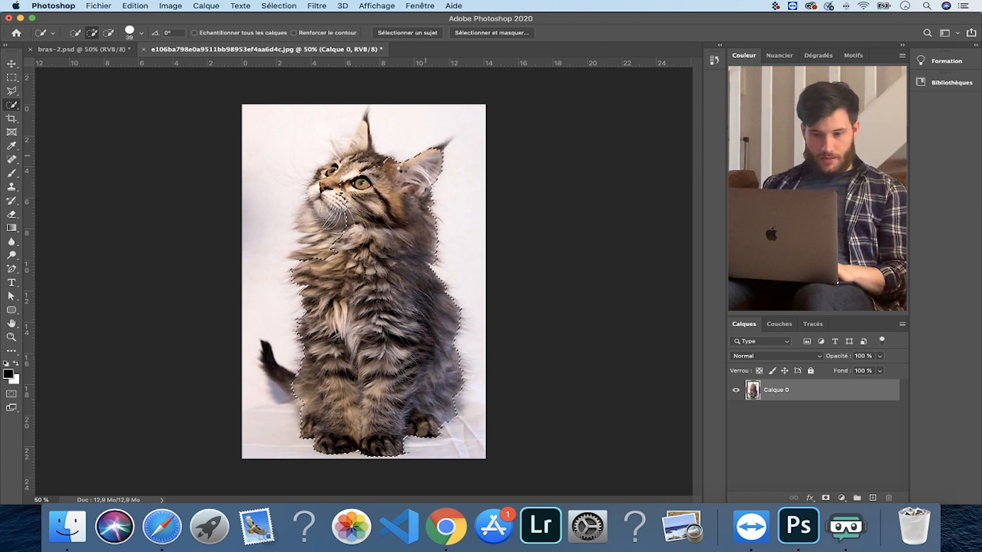
pyautogui.press('super+plus')
pyautogui.press('super+plus')
pyautogui.press('super+plus')
pyautogui.moveTo(287, 214); pyautogui.dragTo(358, 332)
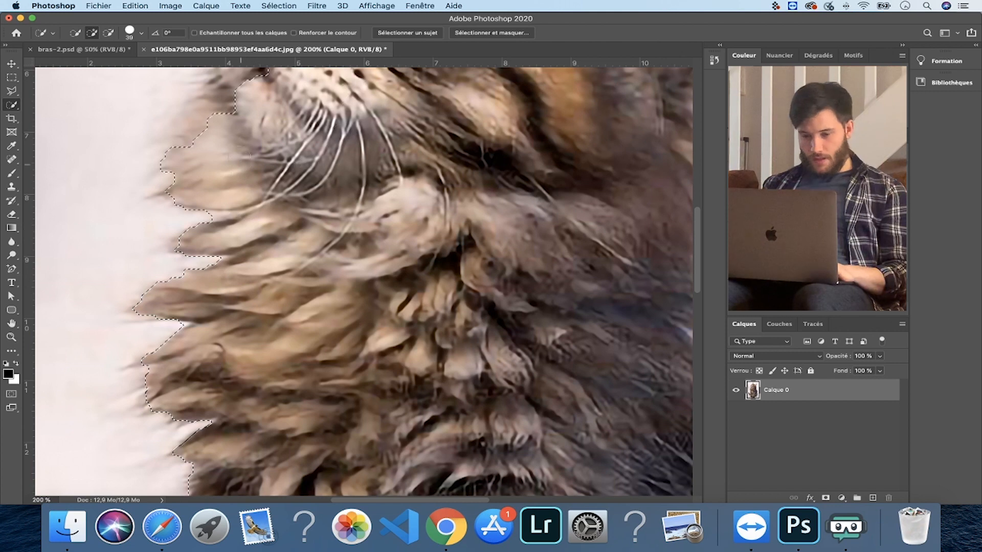
# - Extend the quick selection over the cat's muzzle, far eye and forehead
pyautogui.scroll(8, 293, 221)
pyautogui.moveTo(296, 221)
pyautogui.mouseDown()
pyautogui.moveTo(344, 176)
pyautogui.moveTo(389, 158)
pyautogui.moveTo(353, 325)
pyautogui.mouseUp()
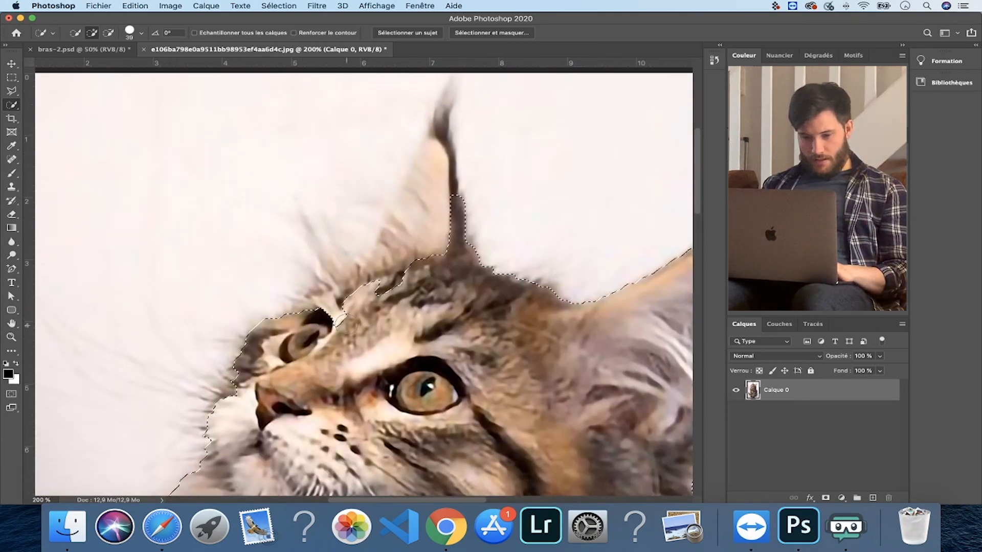
pyautogui.moveTo(410, 303); pyautogui.dragTo(330, 388)
pyautogui.press('super+minus')
pyautogui.press('super+minus')
pyautogui.press('super+minus')
pyautogui.press('super+a')
pyautogui.press('super+c')
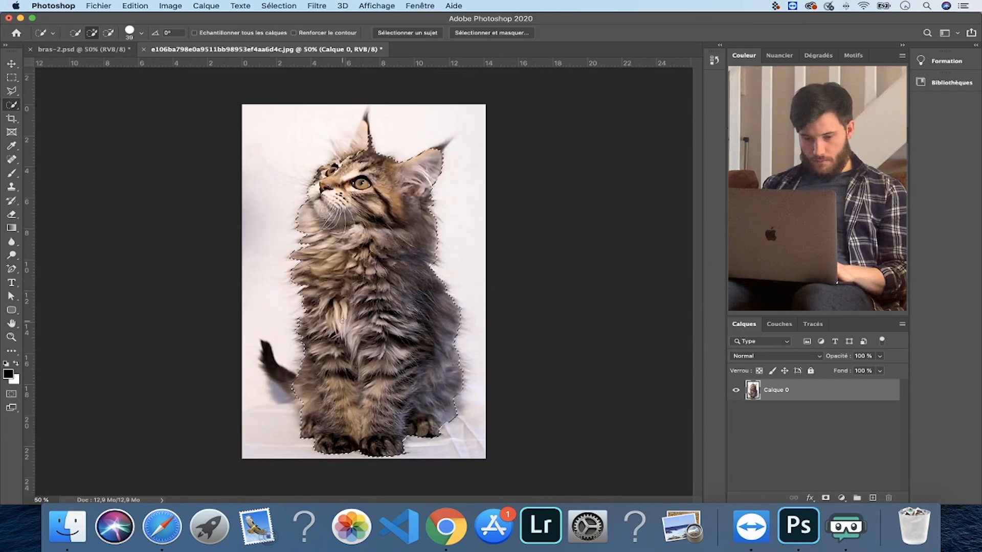
pyautogui.press('super+z')
pyautogui.press('super+plus')
pyautogui.press('super+plus')
pyautogui.press('super+plus')
pyautogui.scroll(15, 340, 369)
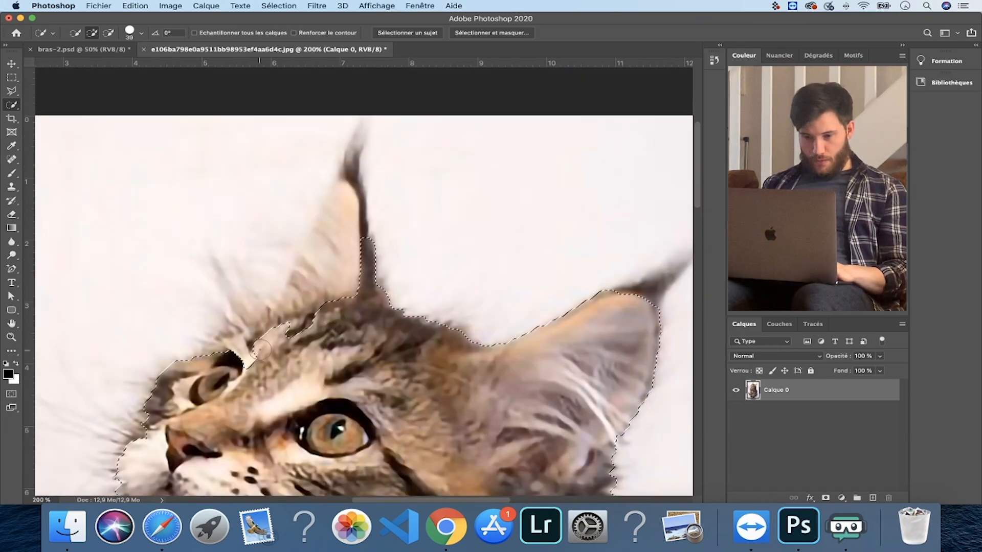
pyautogui.press('super+a')
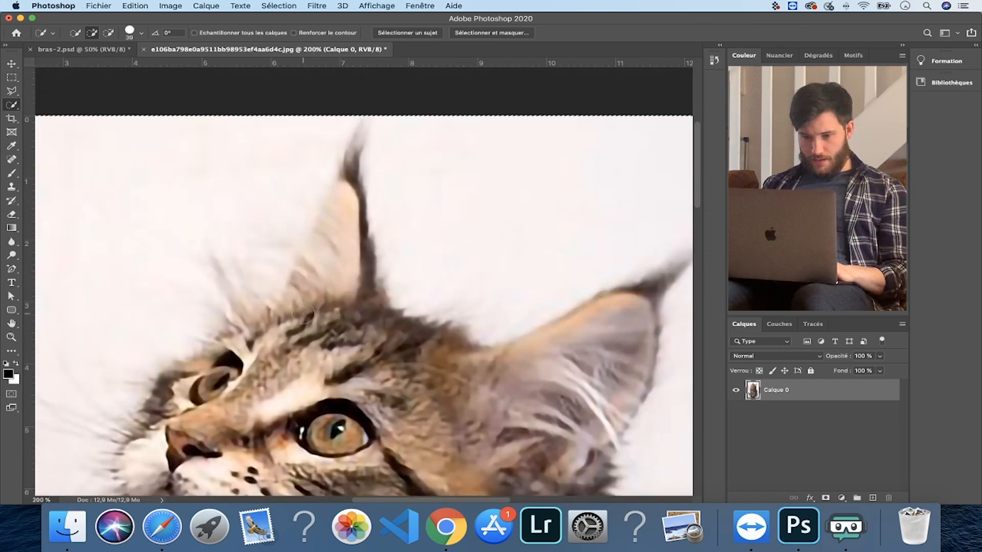
pyautogui.press('super+z')
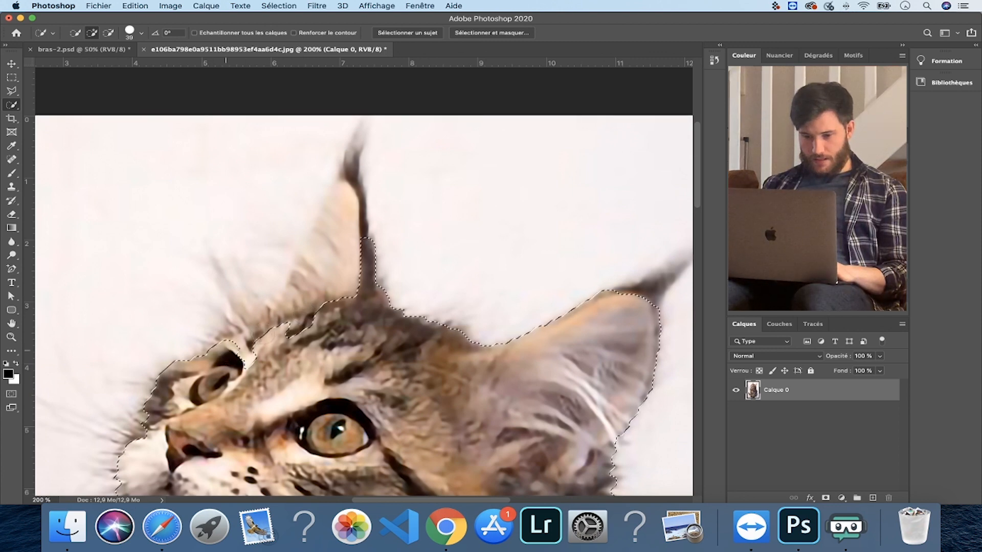
# - Subtract the background that spilled into the selection beside the cat, and add the tail to the selection
pyautogui.press('super+minus')
pyautogui.press('super+minus')
pyautogui.press('alt')
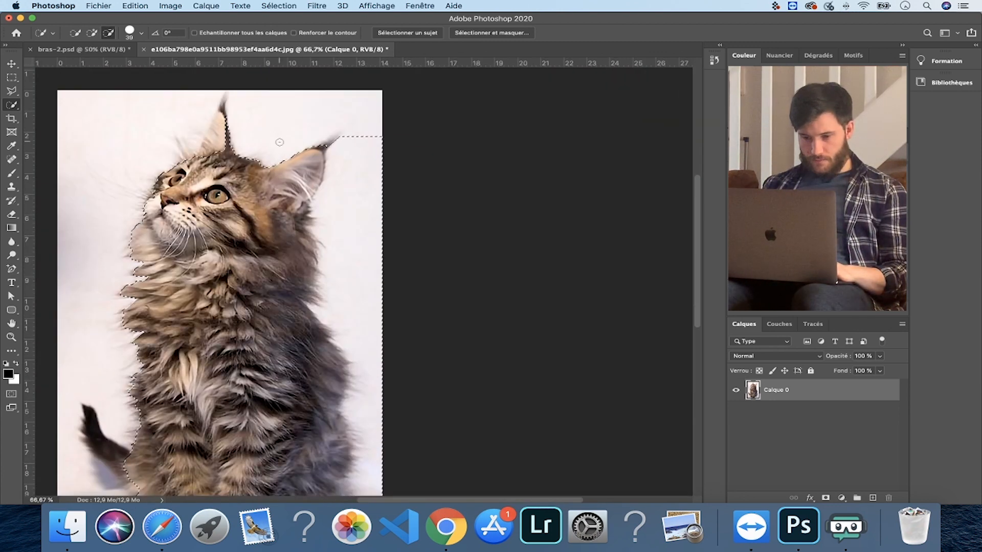
pyautogui.scroll(-5, 278, 144)
pyautogui.press('super+plus')
pyautogui.press('super+plus')
pyautogui.press('super+plus')
pyautogui.hscroll(-12, 323, 355)
pyautogui.click(91, 34)
pyautogui.moveTo(450, 318)
pyautogui.mouseDown()
pyautogui.moveTo(362, 246)
pyautogui.moveTo(458, 321)
pyautogui.mouseUp()
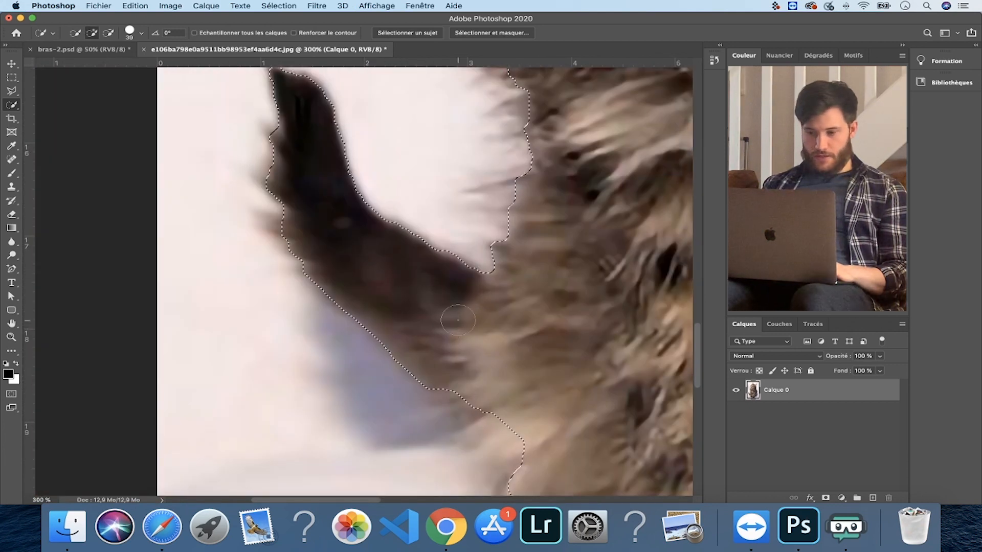
# - Extend the quick selection along the forehead fur up to the base of the upright ear
pyautogui.scroll(10, 458, 321)
pyautogui.hscroll(5, 458, 321)
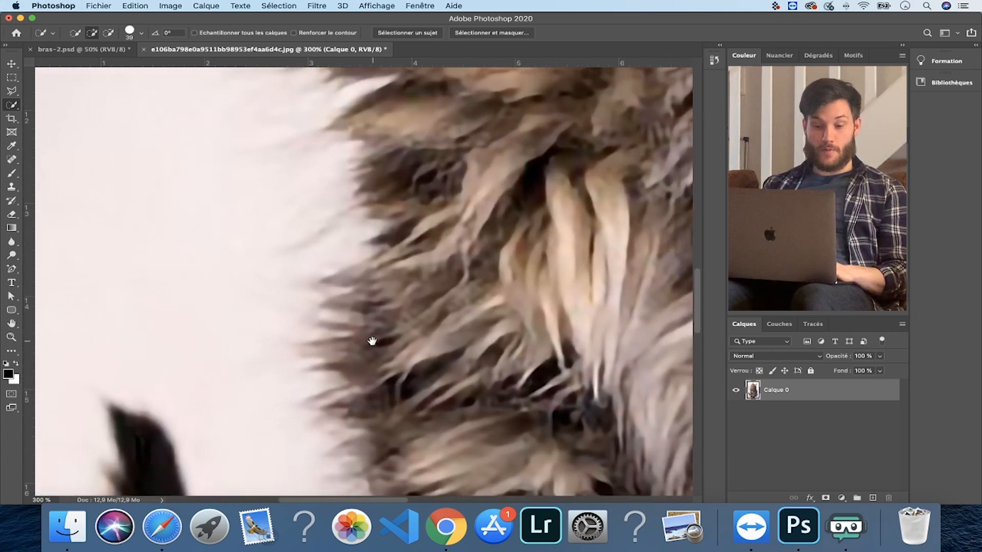
pyautogui.hscroll(5, 339, 259)
pyautogui.scroll(-10, 339, 259)
pyautogui.scroll(8, 340, 259)
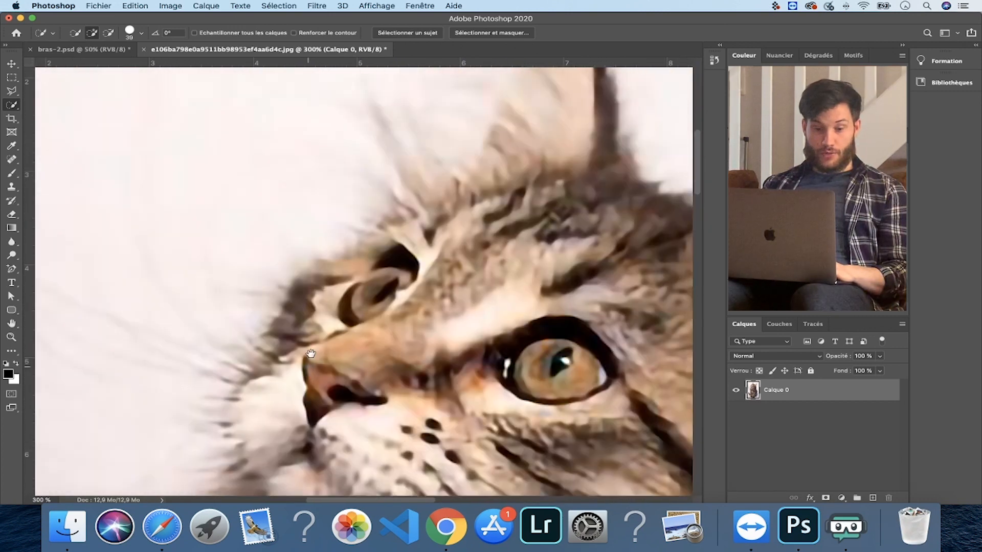
pyautogui.scroll(5, 311, 353)
pyautogui.hscroll(2, 310, 354)
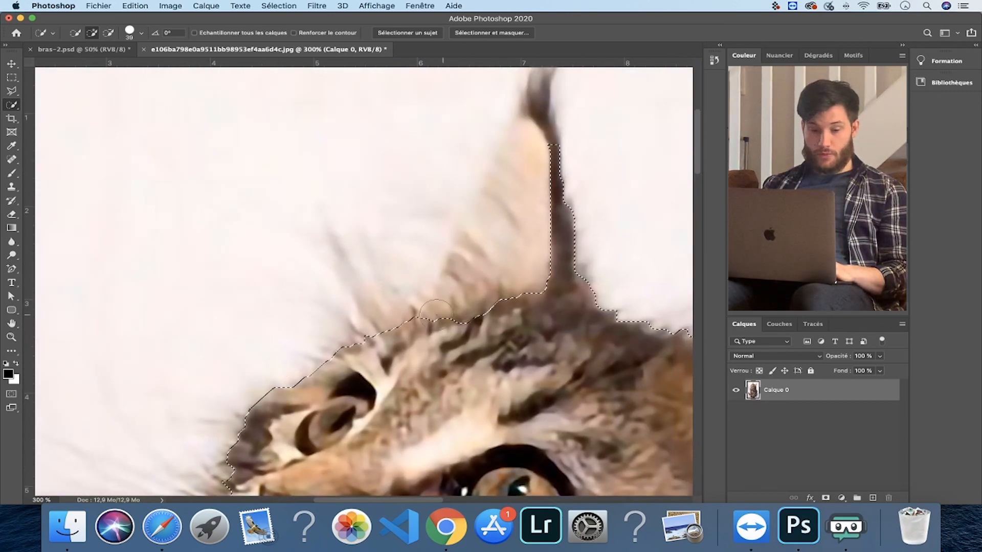
pyautogui.moveTo(462, 315)
pyautogui.mouseDown()
pyautogui.moveTo(493, 277)
pyautogui.moveTo(485, 266)
pyautogui.mouseUp()
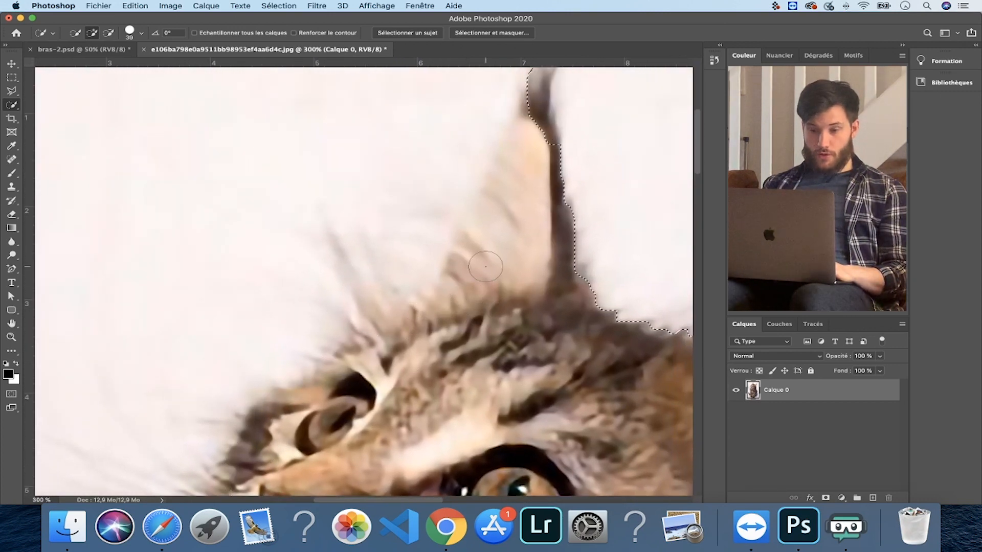
pyautogui.keyDown('alt'); pyautogui.click(532, 194); pyautogui.keyUp('alt')
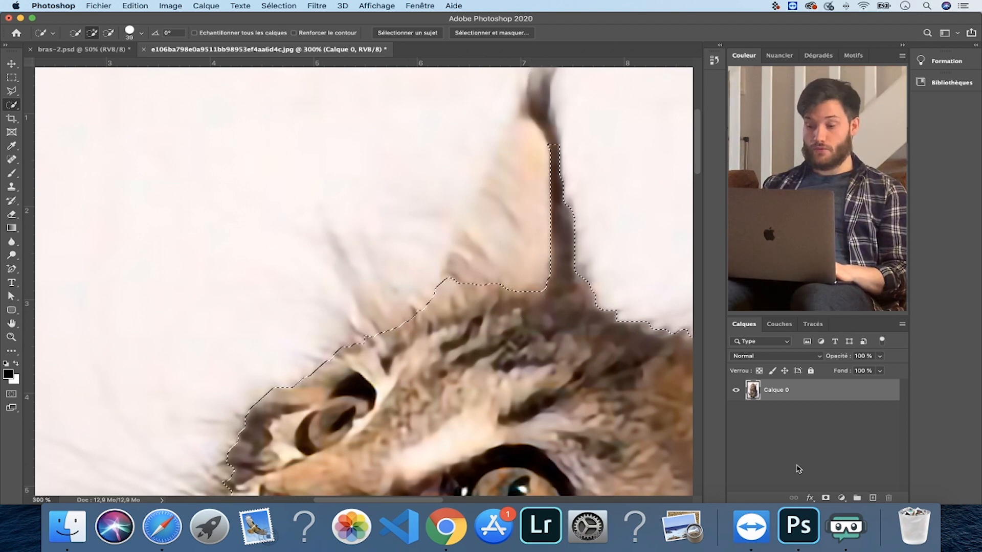
# - Add a layer mask from the cat selection and paint the upright ear back in with a white brush
pyautogui.click(826, 497)
pyautogui.moveTo(528, 394)
pyautogui.mouseDown()
pyautogui.moveTo(319, 301)
pyautogui.moveTo(348, 335)
pyautogui.mouseUp()
pyautogui.click(12, 173)
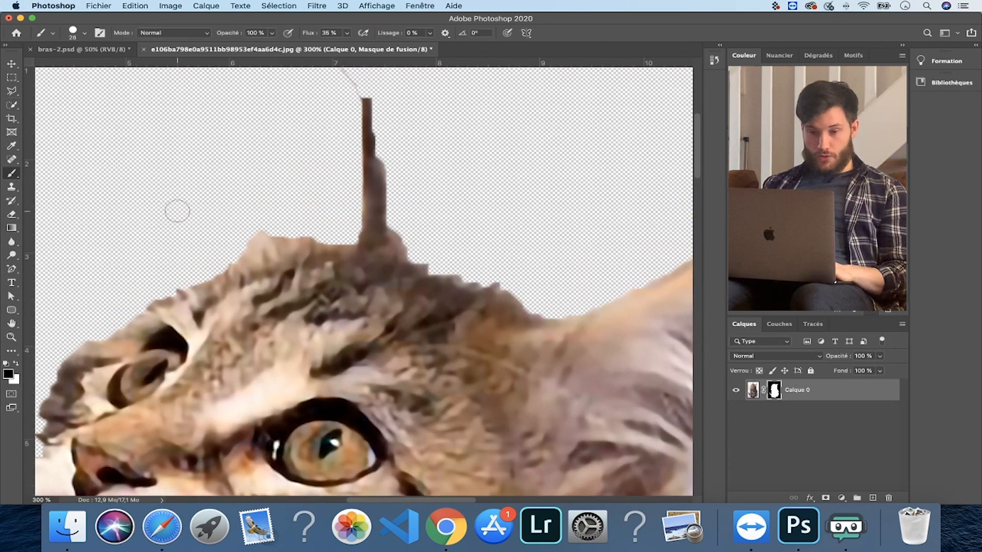
pyautogui.click(16, 365)
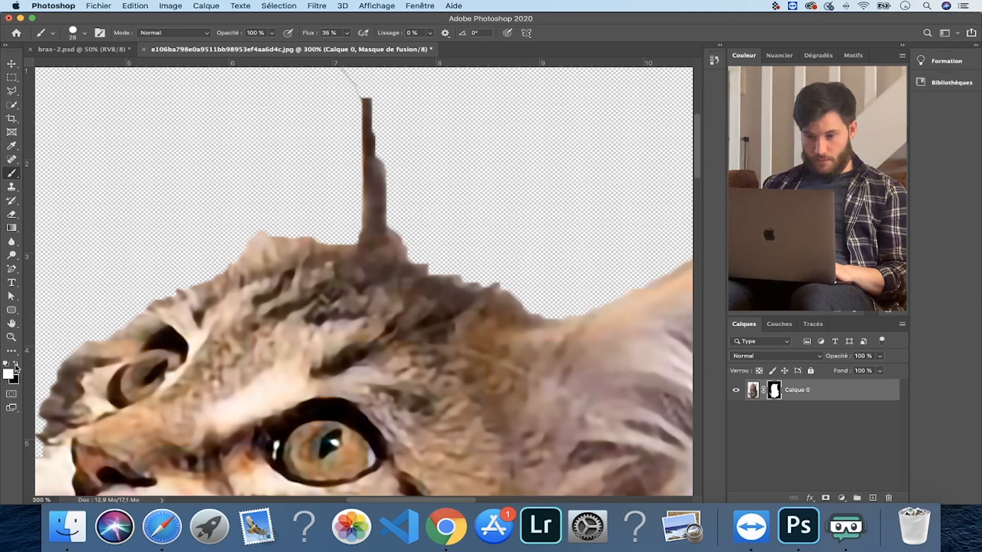
pyautogui.moveTo(304, 261)
pyautogui.mouseDown()
pyautogui.moveTo(329, 200)
pyautogui.moveTo(340, 250)
pyautogui.moveTo(350, 201)
pyautogui.moveTo(352, 221)
pyautogui.moveTo(355, 110)
pyautogui.moveTo(335, 118)
pyautogui.moveTo(315, 198)
pyautogui.moveTo(274, 225)
pyautogui.moveTo(340, 94)
pyautogui.moveTo(326, 203)
pyautogui.moveTo(353, 121)
pyautogui.moveTo(348, 91)
pyautogui.moveTo(316, 130)
pyautogui.moveTo(266, 243)
pyautogui.moveTo(348, 88)
pyautogui.moveTo(365, 148)
pyautogui.mouseUp()
pyautogui.moveTo(363, 219); pyautogui.dragTo(361, 310)
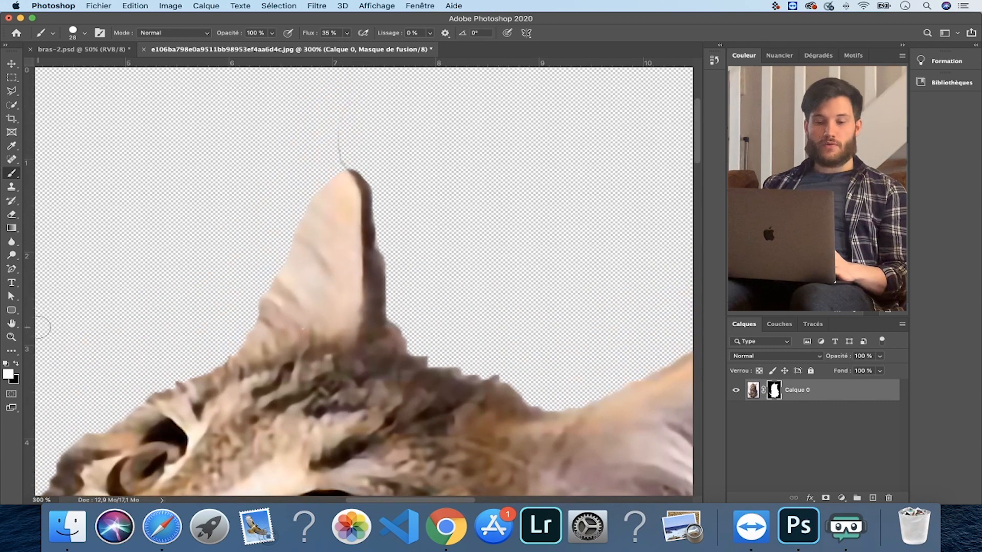
# - Paint black on the mask to clean up the stray edges around the upright ear
pyautogui.click(16, 363)
pyautogui.moveTo(320, 169)
pyautogui.mouseDown()
pyautogui.moveTo(355, 155)
pyautogui.moveTo(302, 233)
pyautogui.mouseUp()
pyautogui.press('super+minus')
pyautogui.press('super+minus')
pyautogui.press('super+minus')
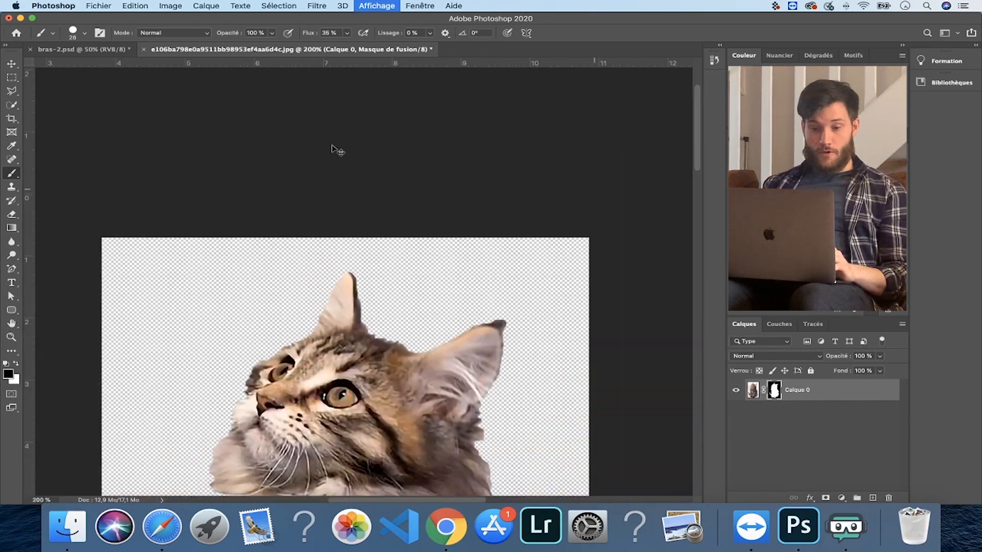
# - Examine the cutout edges around the cat's body, tail, muzzle and head
pyautogui.moveTo(411, 299); pyautogui.dragTo(377, 104)
pyautogui.moveTo(392, 243); pyautogui.dragTo(394, 327)
pyautogui.moveTo(391, 225); pyautogui.dragTo(395, 186)
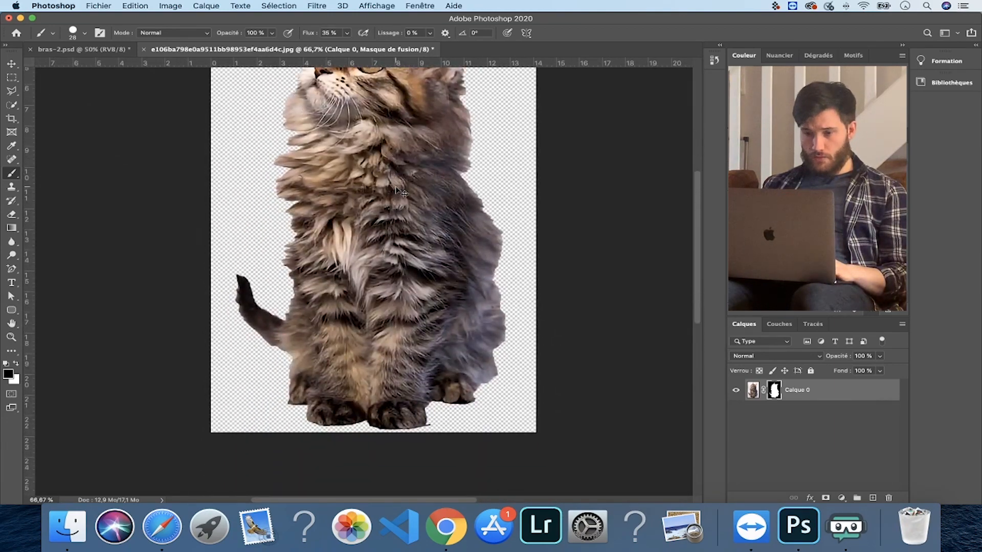
pyautogui.press('super+plus')
pyautogui.press('super+plus')
pyautogui.press('super+plus')
pyautogui.scroll(5, 395, 187)
pyautogui.hscroll(-7, 396, 187)
pyautogui.scroll(15, 395, 187)
pyautogui.hscroll(5, 395, 187)
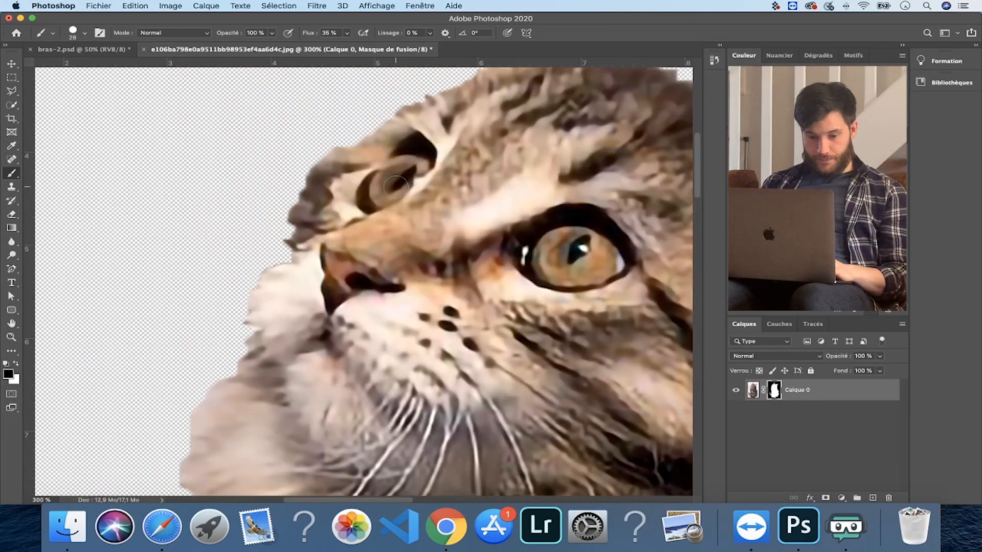
pyautogui.press('super+minus')
pyautogui.moveTo(396, 189); pyautogui.dragTo(259, 150)
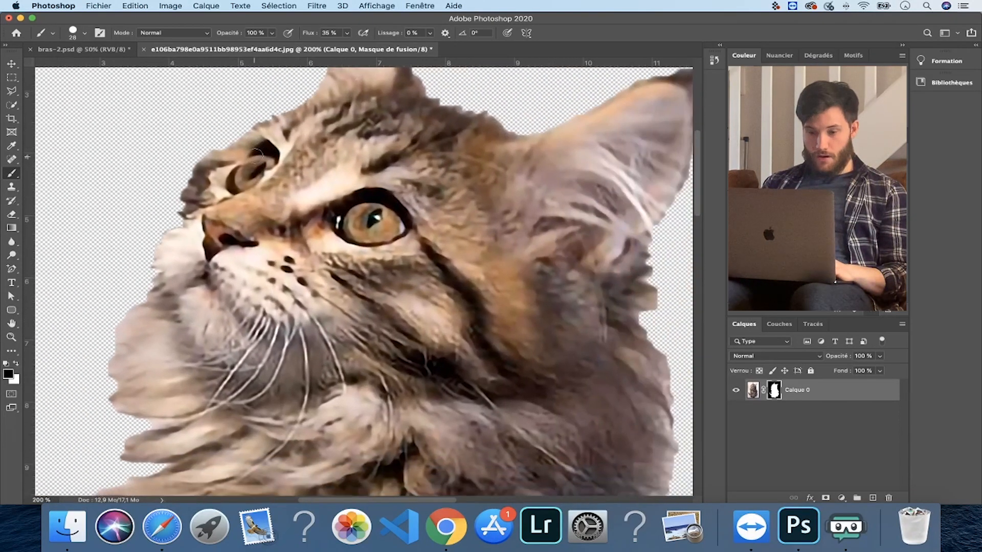
# - Enable Shape Dynamics (Dynamique de forme) for the Brush tool and set its size control to Fade (Fondu)
pyautogui.click(13, 64)
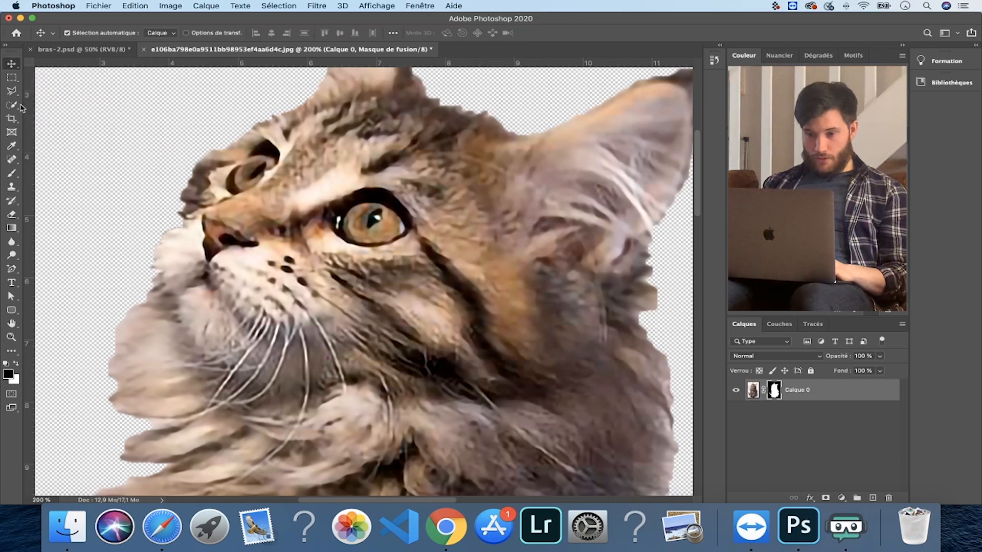
pyautogui.click(13, 173)
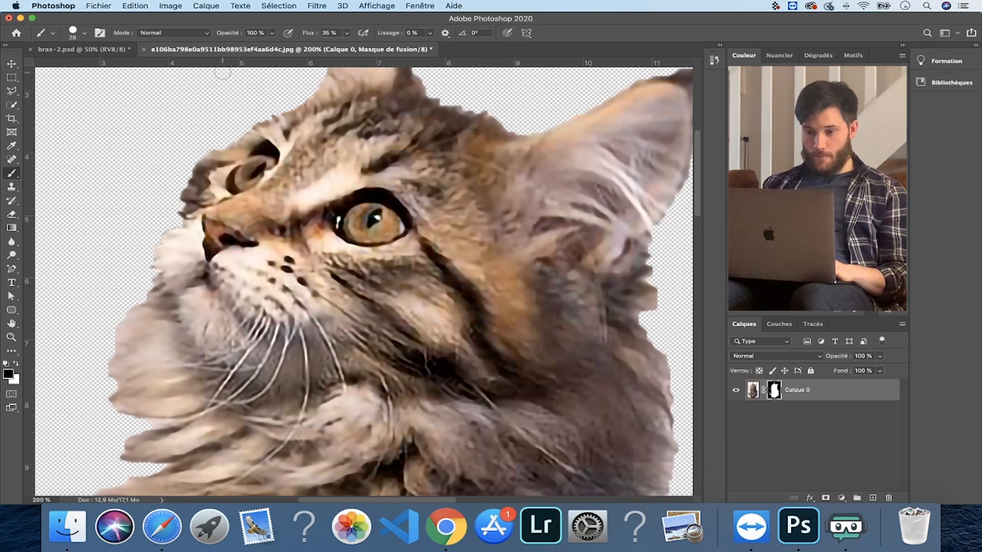
pyautogui.click(420, 6)
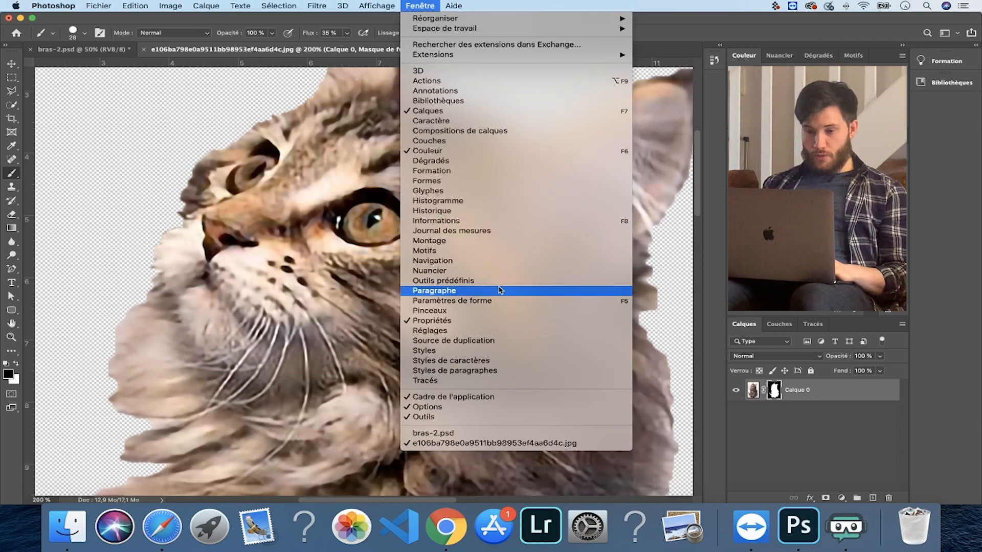
pyautogui.click(491, 299)
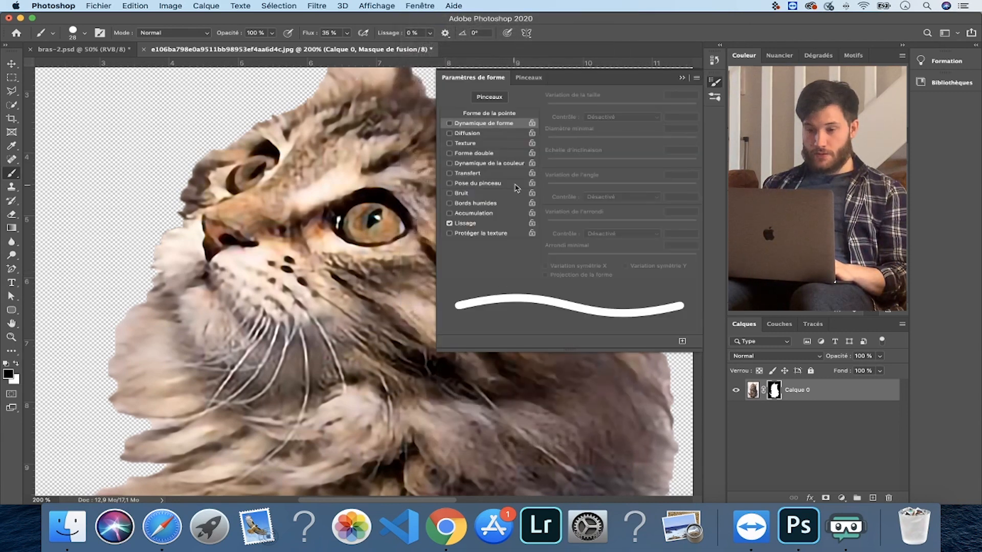
pyautogui.click(450, 124)
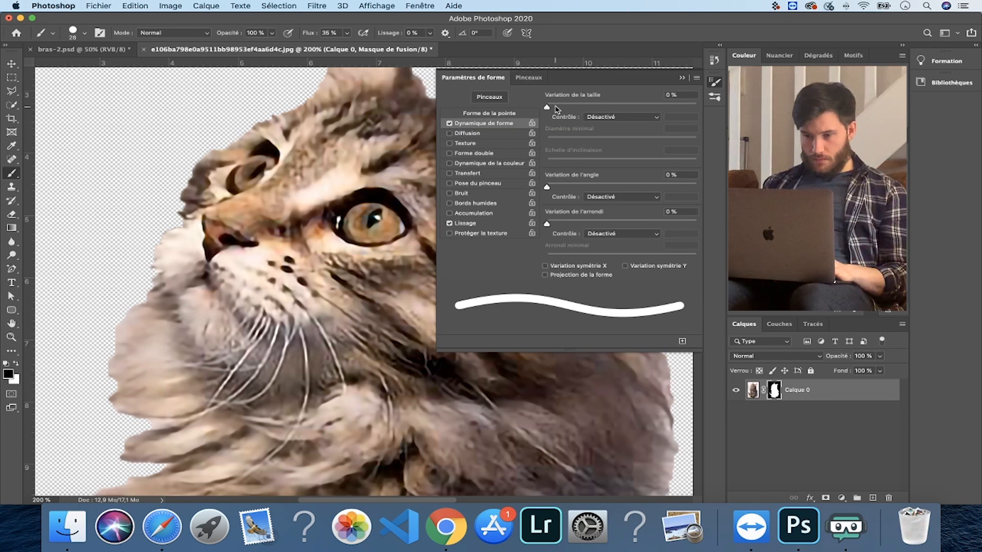
pyautogui.click(607, 118)
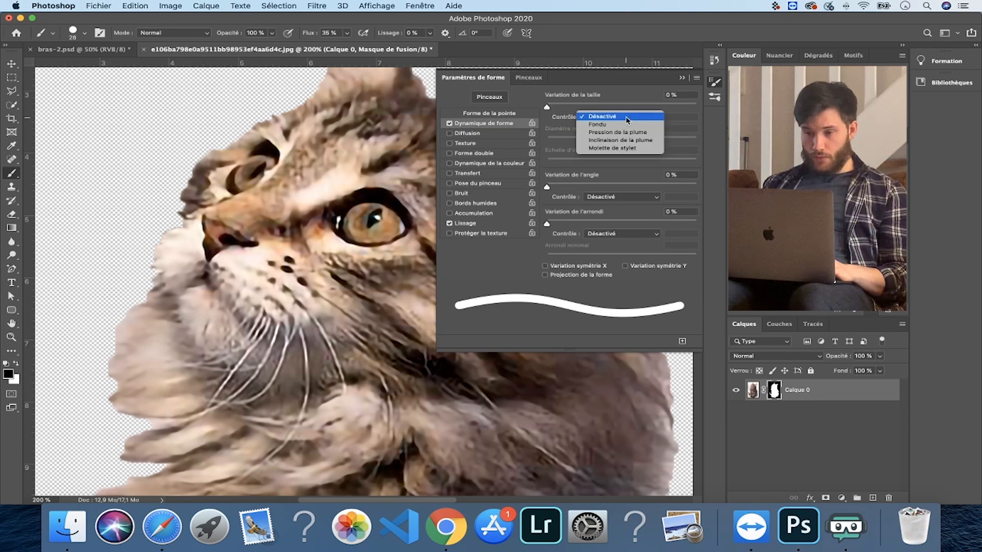
pyautogui.click(596, 129)
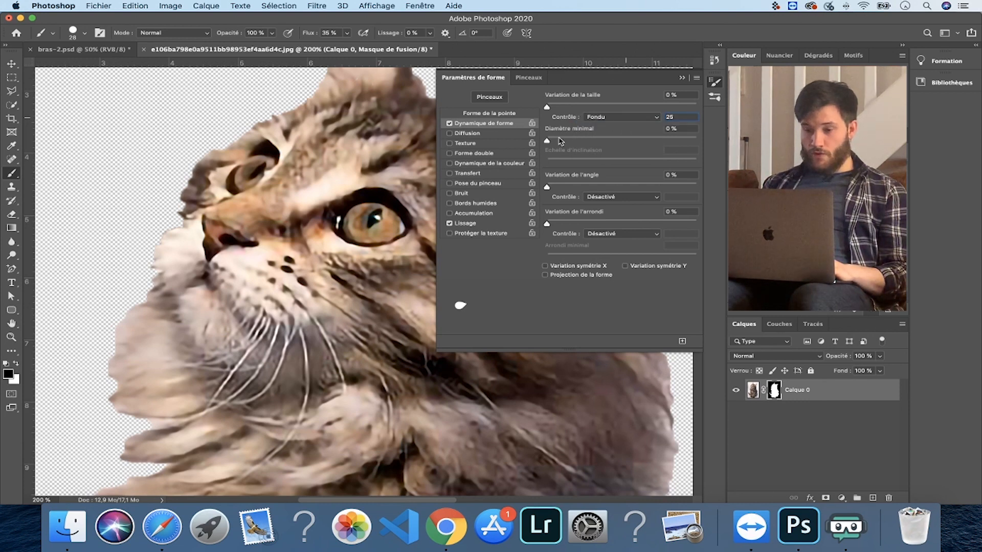
pyautogui.moveTo(556, 142)
pyautogui.mouseDown()
pyautogui.moveTo(575, 142)
pyautogui.moveTo(550, 142)
pyautogui.mouseUp()
pyautogui.moveTo(549, 188)
pyautogui.mouseDown()
pyautogui.moveTo(584, 188)
pyautogui.moveTo(546, 188)
pyautogui.mouseUp()
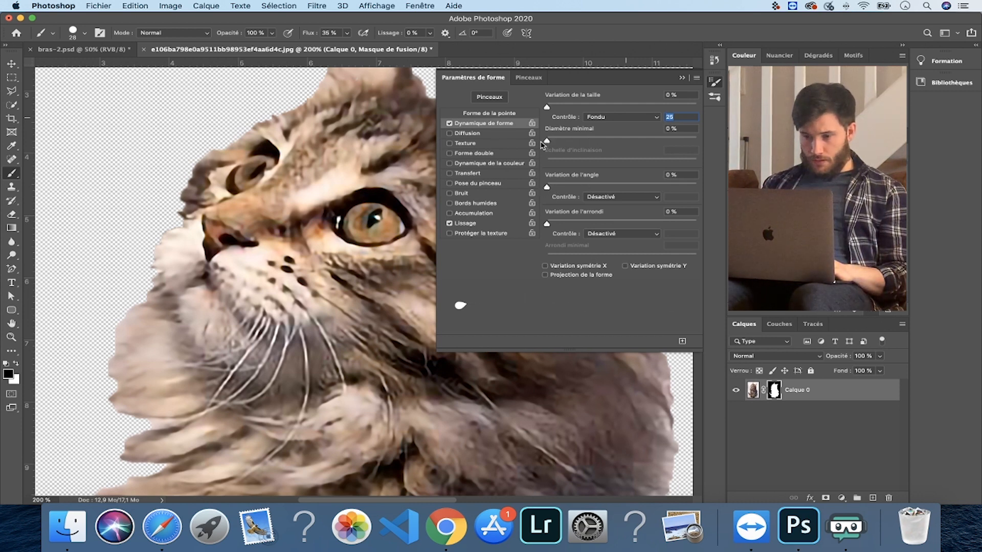
pyautogui.moveTo(551, 107)
pyautogui.mouseDown()
pyautogui.moveTo(609, 108)
pyautogui.moveTo(548, 108)
pyautogui.mouseUp()
pyautogui.click(683, 130)
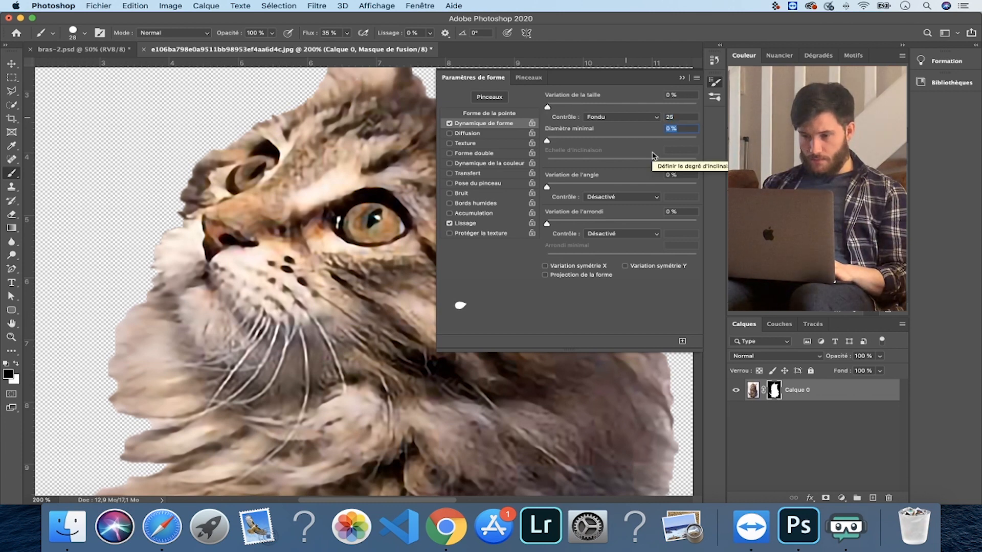
pyautogui.write('300')
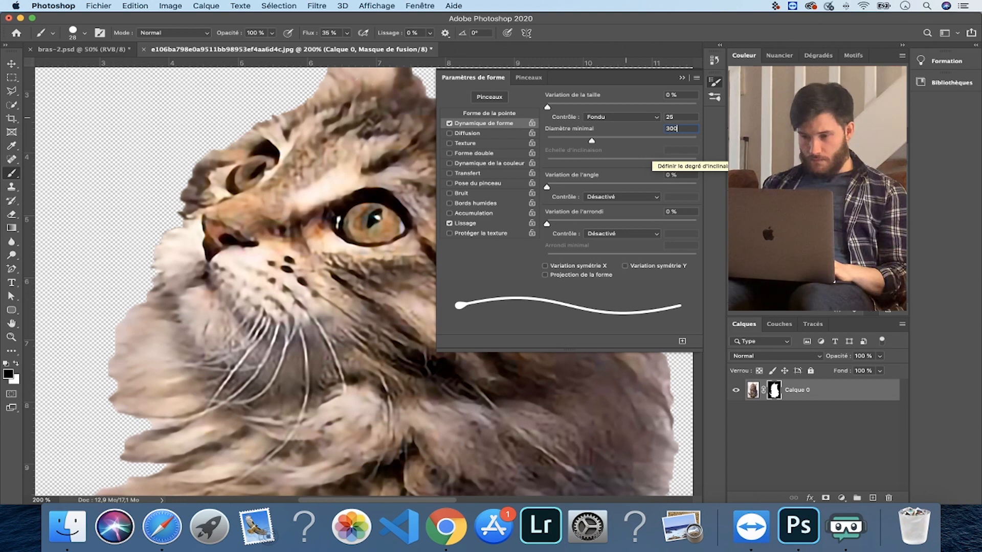
pyautogui.moveTo(681, 129); pyautogui.dragTo(658, 129)
pyautogui.write('0')
# - Set the brush's size fade length to 300 steps
pyautogui.hotkey('shift', 'Tab')
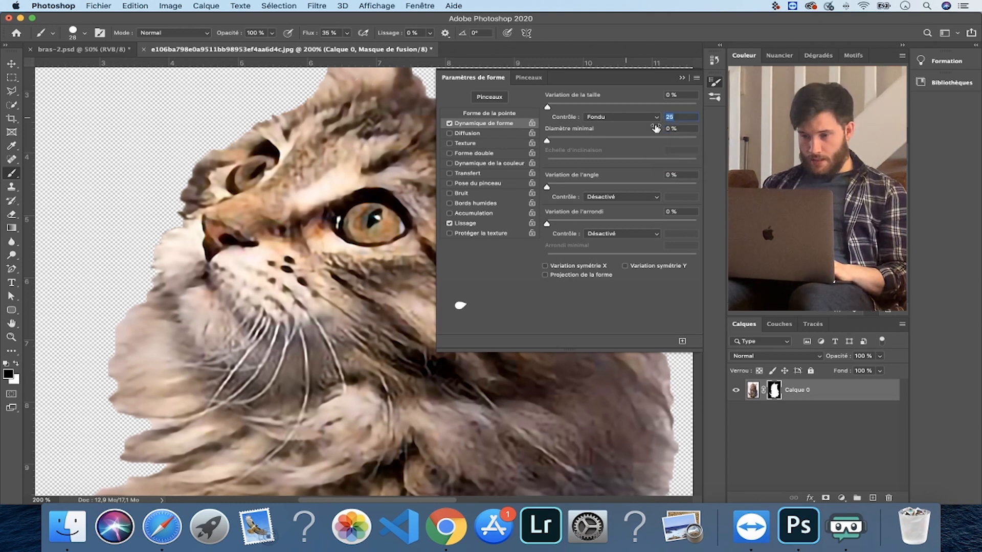
pyautogui.write('300')
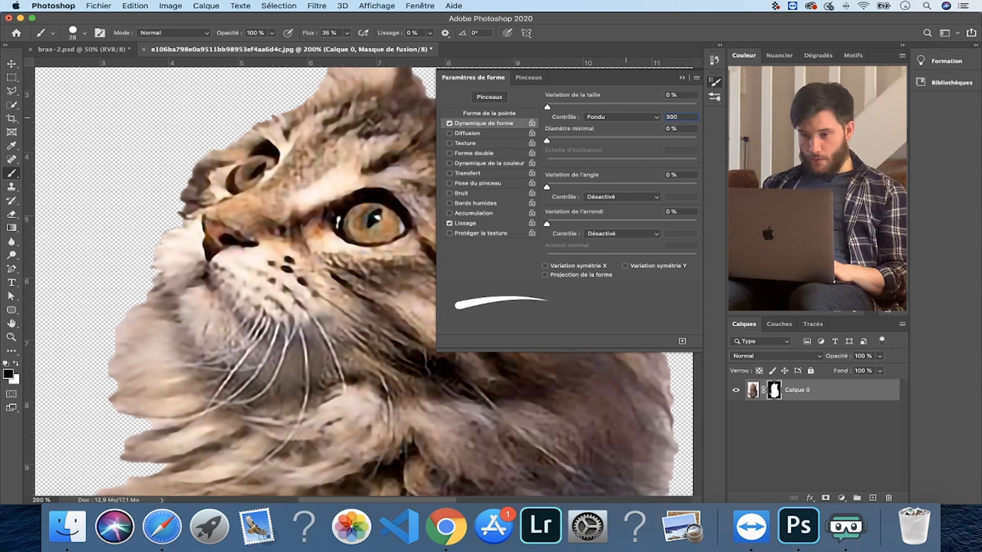
# - Increase the brush's size fade length to 400 steps
pyautogui.moveTo(676, 119); pyautogui.dragTo(657, 117)
pyautogui.write('400')
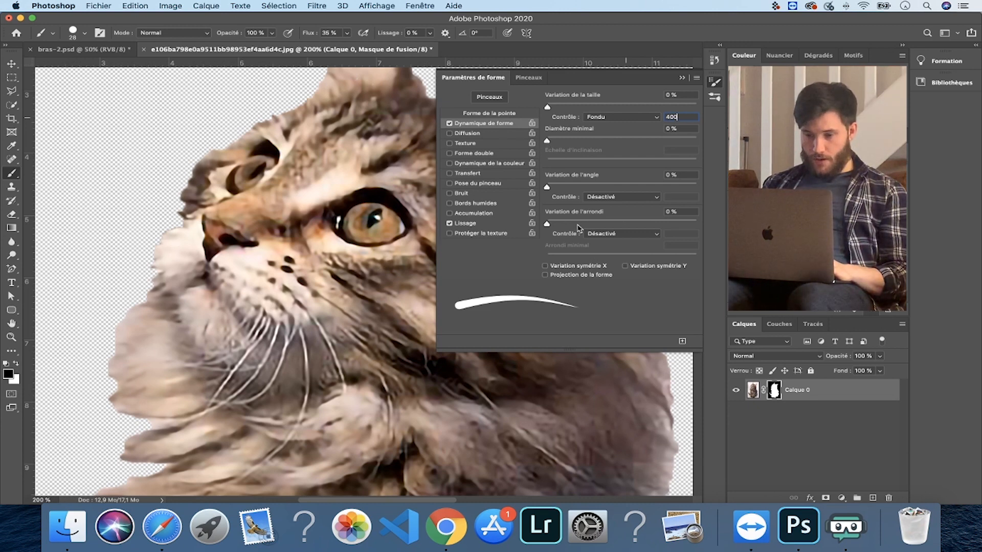
pyautogui.press('Return')
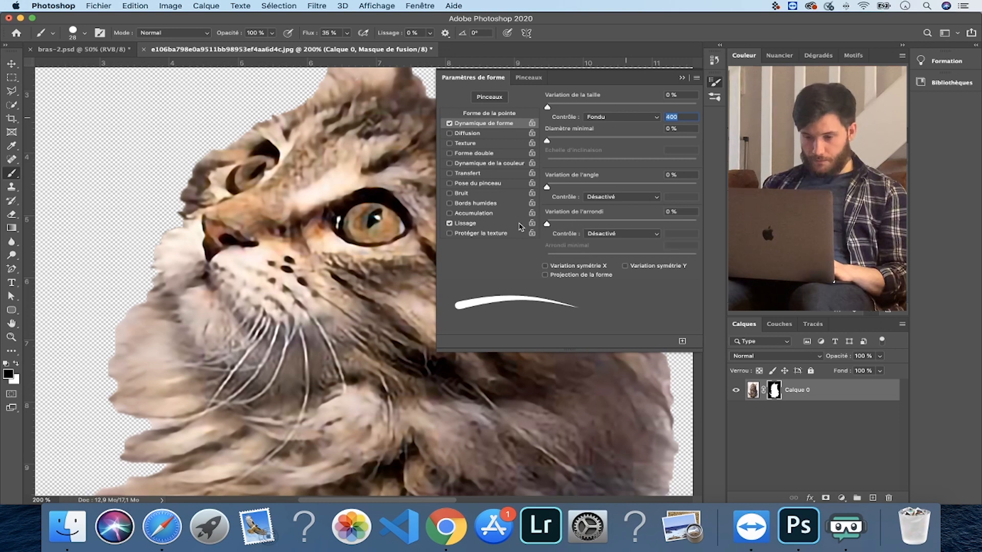
# - Add a new empty layer above the masked cat layer
pyautogui.press('super+minus')
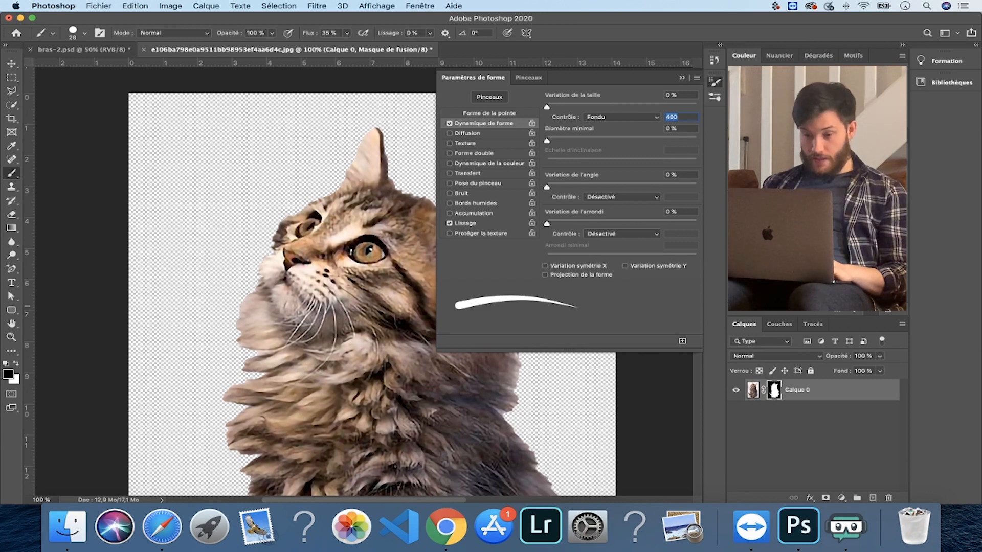
pyautogui.click(201, 172)
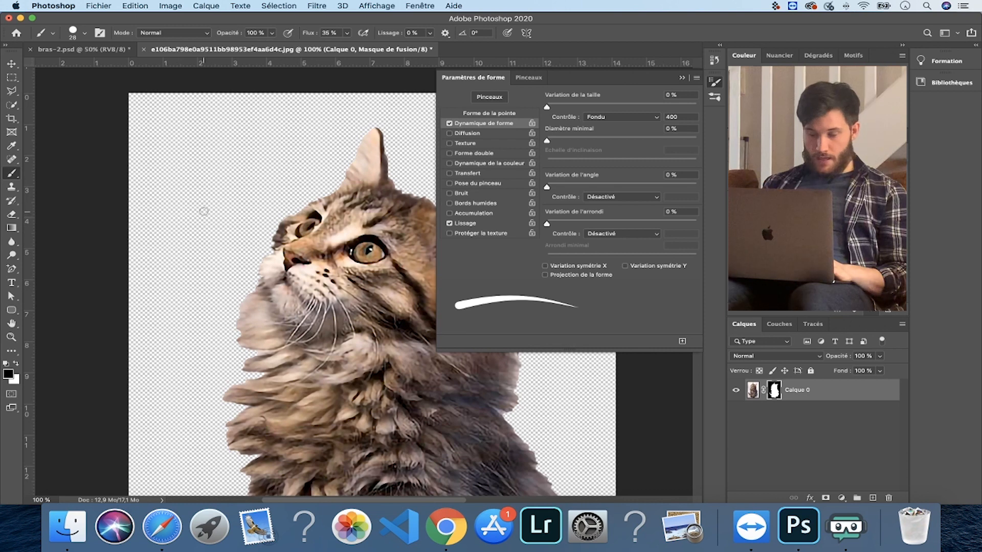
pyautogui.click(873, 499)
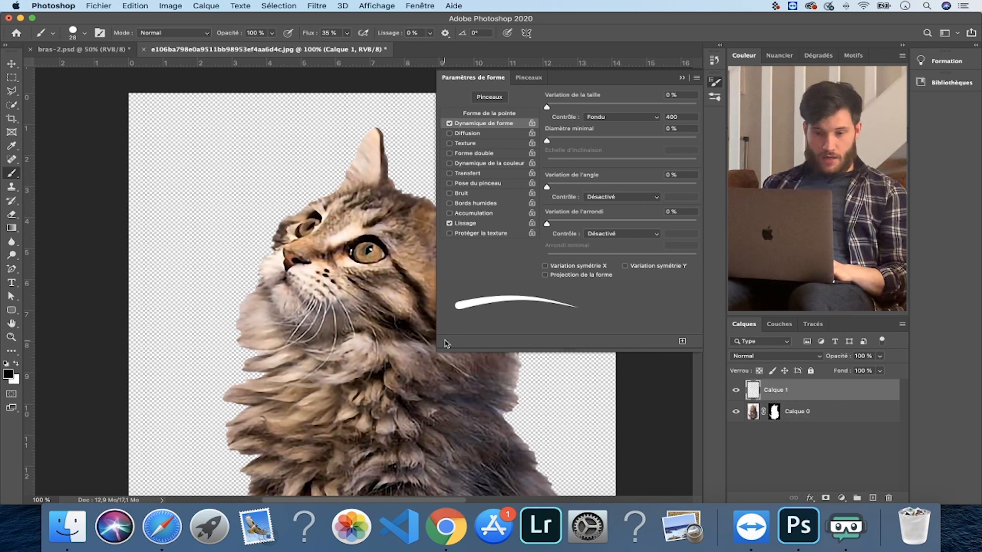
# - Try out several tapering black strokes in the empty area beside the cat's head, undoing each one
pyautogui.moveTo(203, 245); pyautogui.dragTo(212, 158)
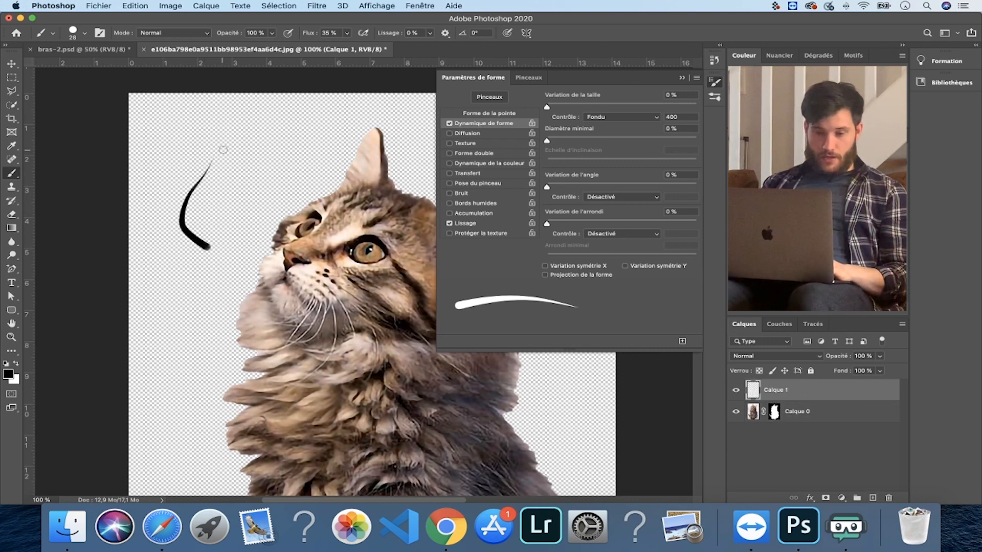
pyautogui.press('super+z')
pyautogui.moveTo(212, 245); pyautogui.dragTo(229, 149)
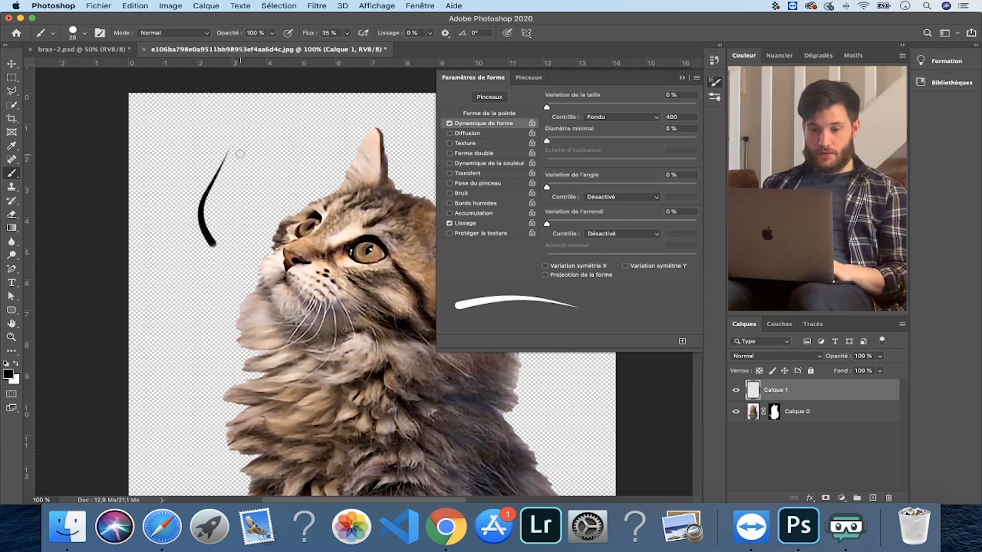
pyautogui.press('super+z')
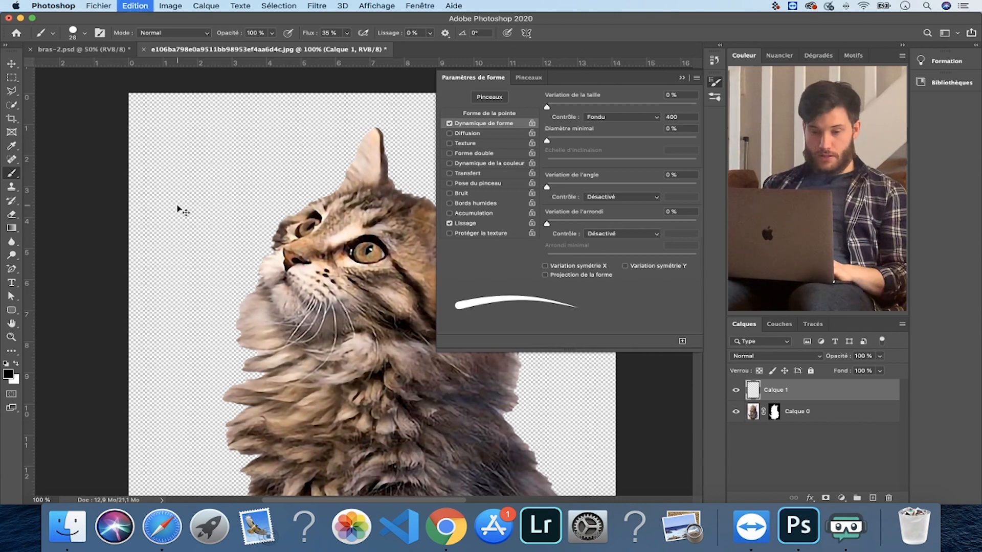
pyautogui.moveTo(218, 251); pyautogui.dragTo(207, 149)
pyautogui.press('super+z')
pyautogui.moveTo(201, 230); pyautogui.dragTo(228, 131)
pyautogui.press('super+z')
pyautogui.moveTo(221, 262)
pyautogui.mouseDown()
pyautogui.moveTo(198, 242)
pyautogui.moveTo(230, 144)
pyautogui.mouseUp()
pyautogui.press('super+z')
pyautogui.moveTo(229, 264); pyautogui.dragTo(233, 108)
pyautogui.press('super+z')
pyautogui.moveTo(235, 162); pyautogui.dragTo(226, 254)
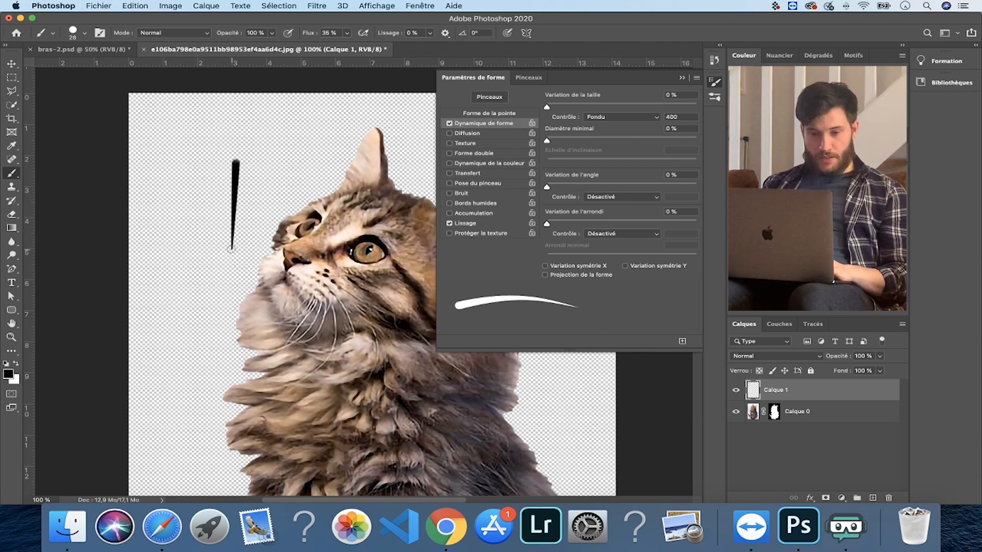
pyautogui.press('super+z')
pyautogui.moveTo(224, 259); pyautogui.dragTo(244, 130)
pyautogui.press('super+z')
# - Paint a single curved, tapering black hair stroke in the empty area in front of the cat's face
pyautogui.moveTo(210, 223)
pyautogui.mouseDown()
pyautogui.moveTo(226, 100)
pyautogui.moveTo(206, 238)
pyautogui.moveTo(225, 122)
pyautogui.mouseUp()
pyautogui.press('super+z')
pyautogui.press('super+z')
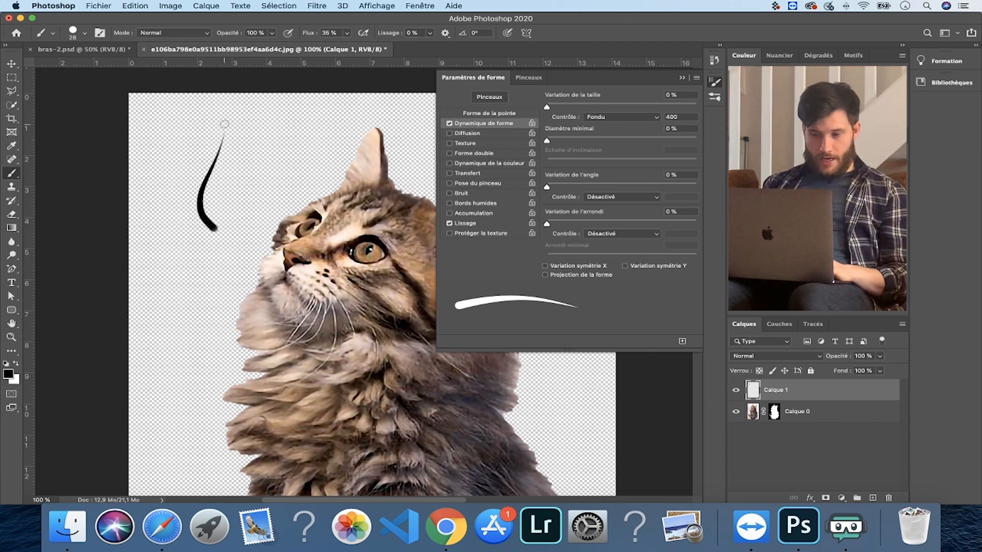
# - Draw a rectangular marquee selection about 2.21 cm wide and 4.25 cm high around the black hair stroke
pyautogui.click(12, 78)
pyautogui.moveTo(173, 119); pyautogui.dragTo(242, 235)
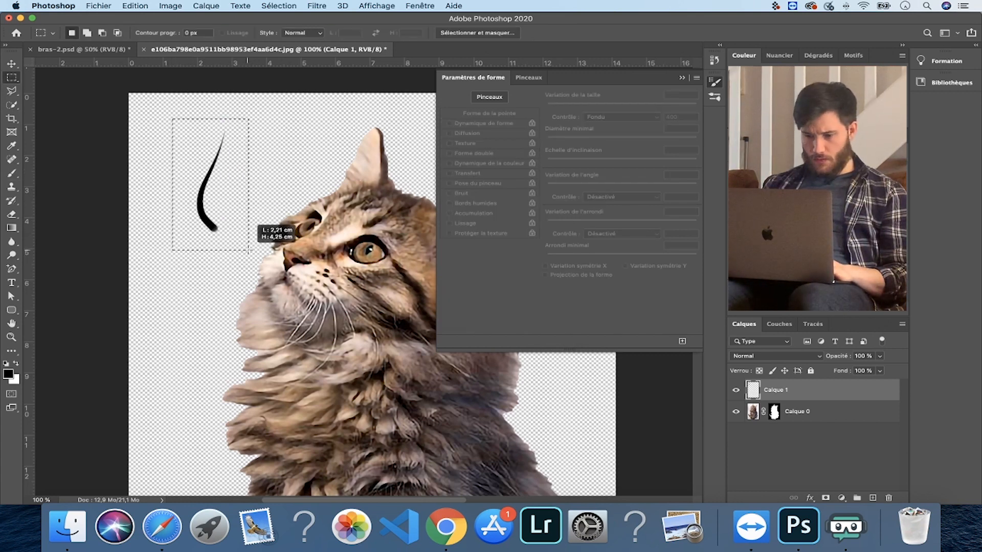
pyautogui.click(736, 390)
pyautogui.click(736, 391)
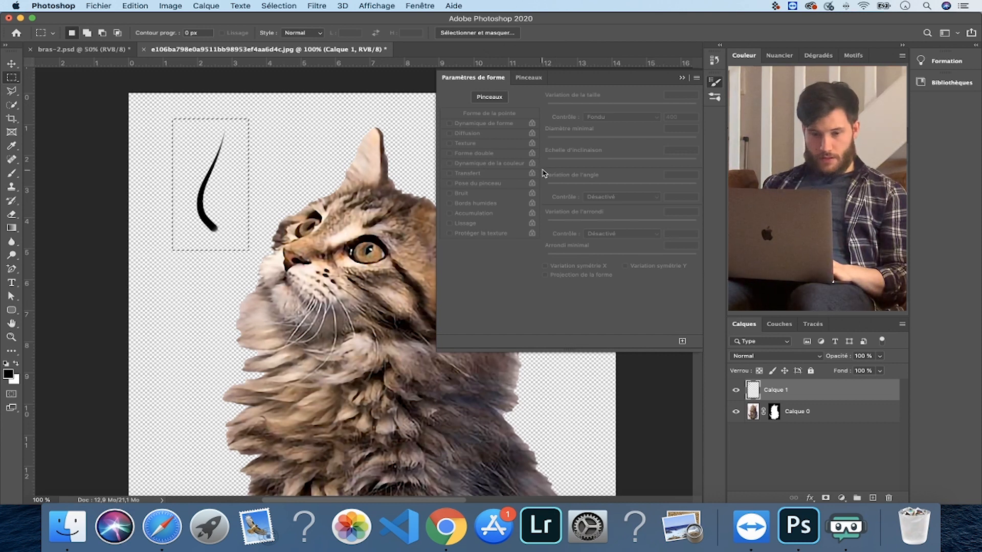
# - Define the selected hair stroke as a brush preset named "FORME 1"
pyautogui.click(11, 176)
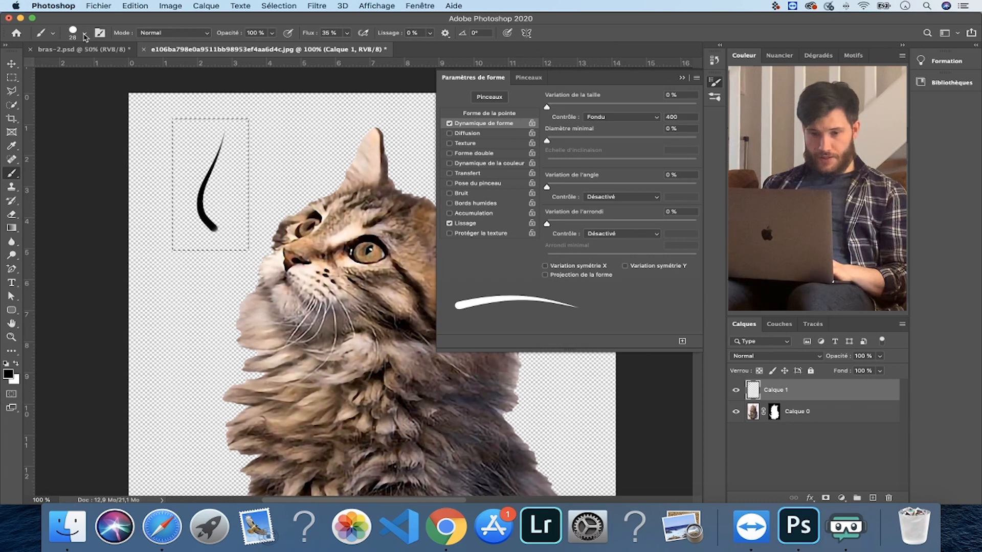
pyautogui.press('v')
pyautogui.click(135, 6)
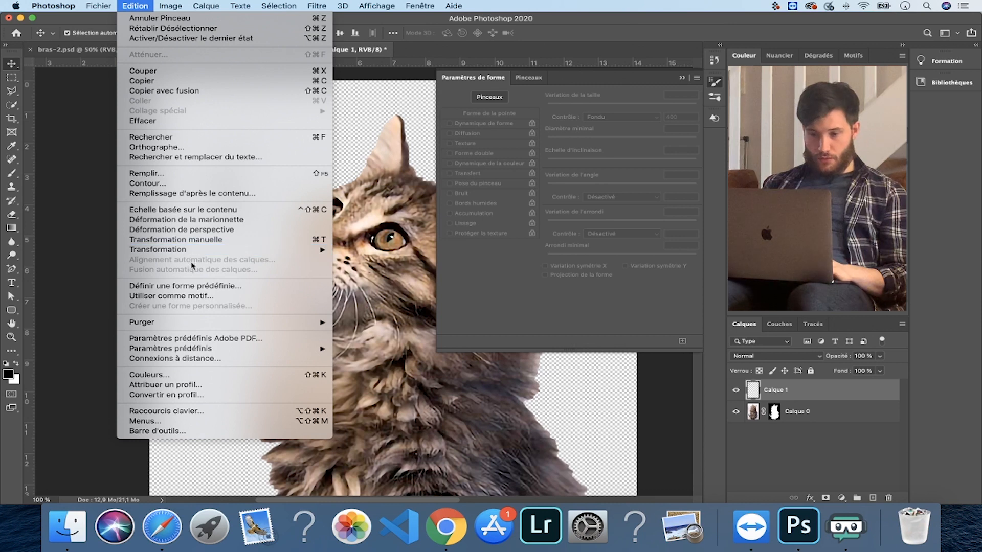
pyautogui.click(205, 287)
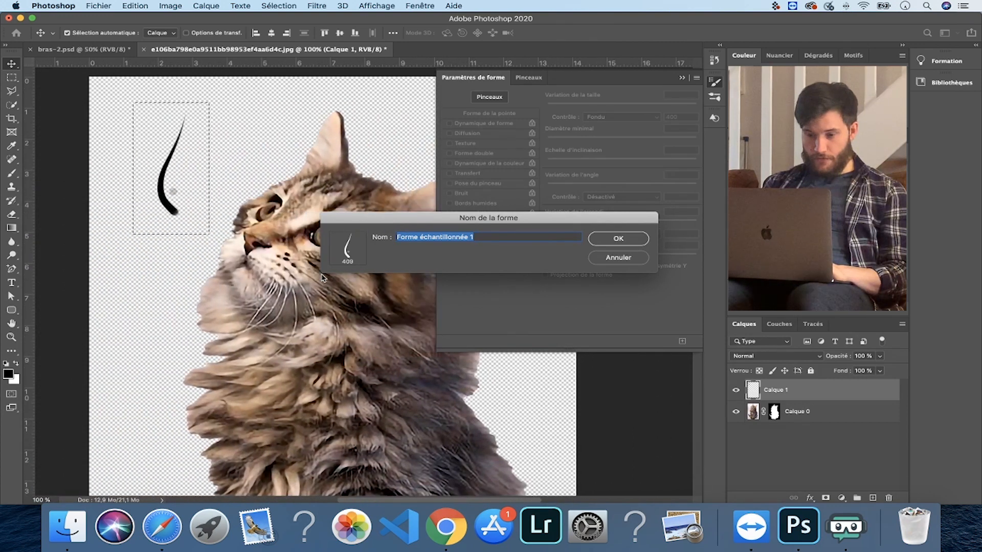
pyautogui.write('FORME')
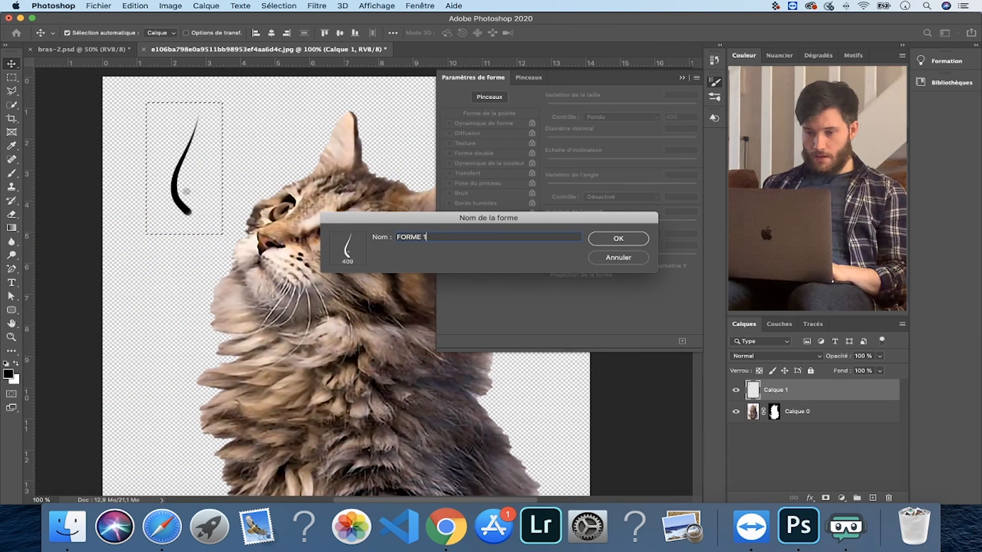
pyautogui.click(617, 238)
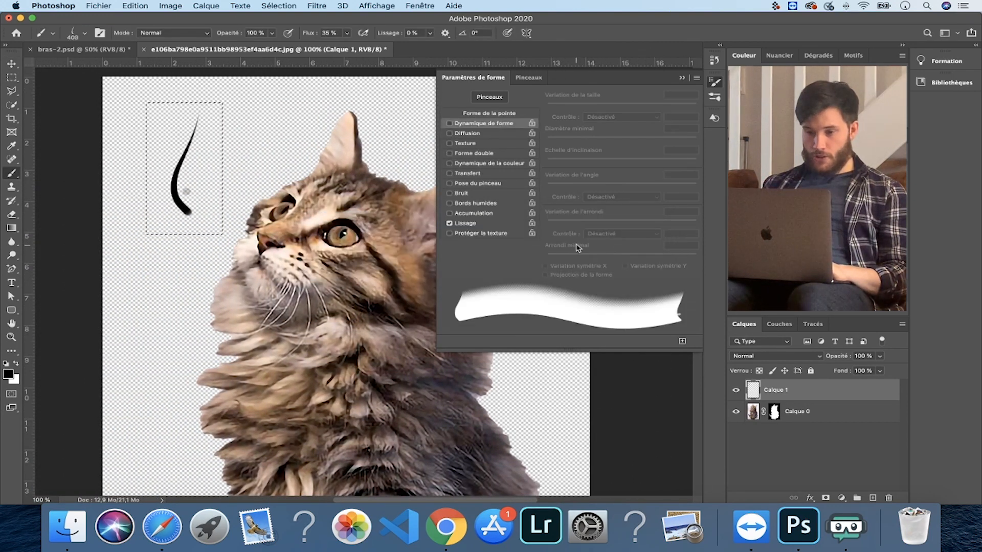
# - Enable Shape Dynamics for the hair brush with 59% size jitter, 14% angle jitter and 20% roundness jitter
pyautogui.click(449, 123)
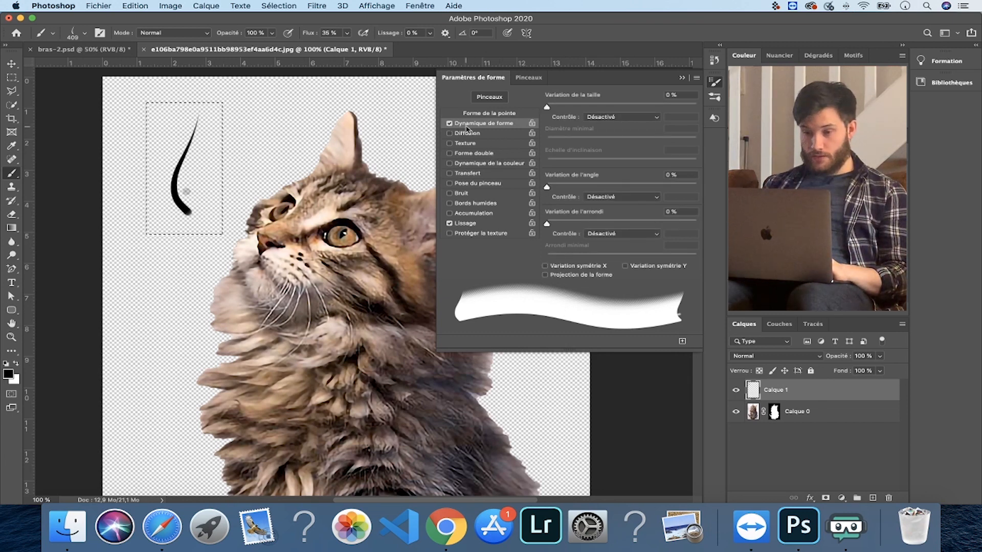
pyautogui.moveTo(556, 109); pyautogui.dragTo(638, 112)
pyautogui.moveTo(548, 187); pyautogui.dragTo(569, 189)
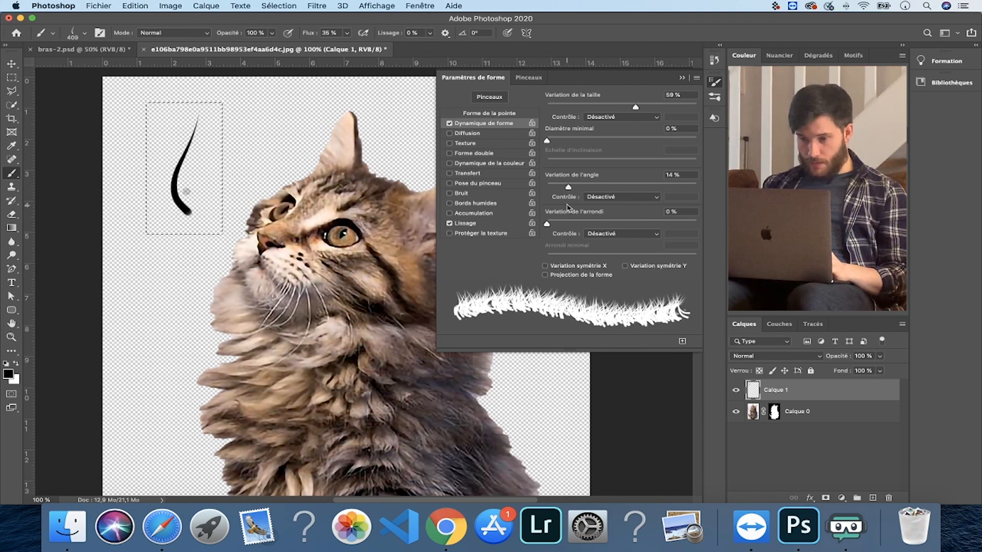
pyautogui.moveTo(558, 223)
pyautogui.mouseDown()
pyautogui.moveTo(597, 225)
pyautogui.moveTo(577, 225)
pyautogui.moveTo(587, 225)
pyautogui.mouseUp()
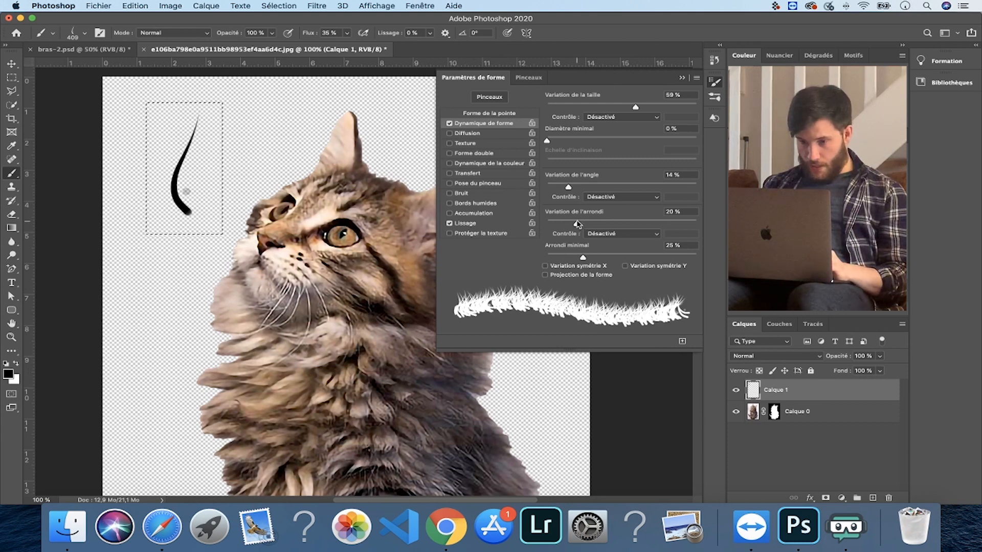
# - Set the minimum diameter to 34%, minimum roundness to 32% and angle jitter to 11%, and enable Flip X jitter (Variation symétrie X)
pyautogui.moveTo(550, 136); pyautogui.dragTo(597, 142)
pyautogui.moveTo(589, 259); pyautogui.dragTo(595, 257)
pyautogui.click(545, 266)
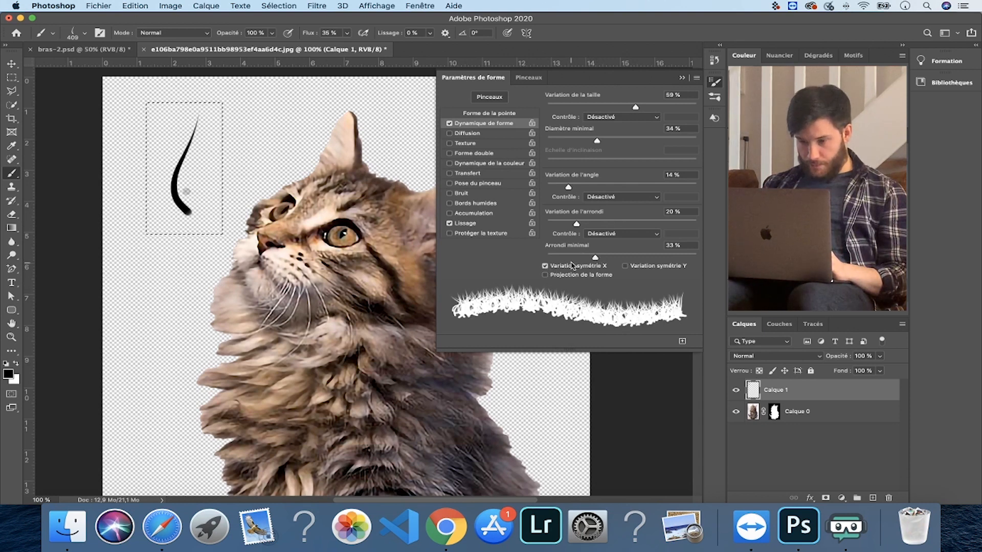
pyautogui.click(625, 267)
pyautogui.click(626, 266)
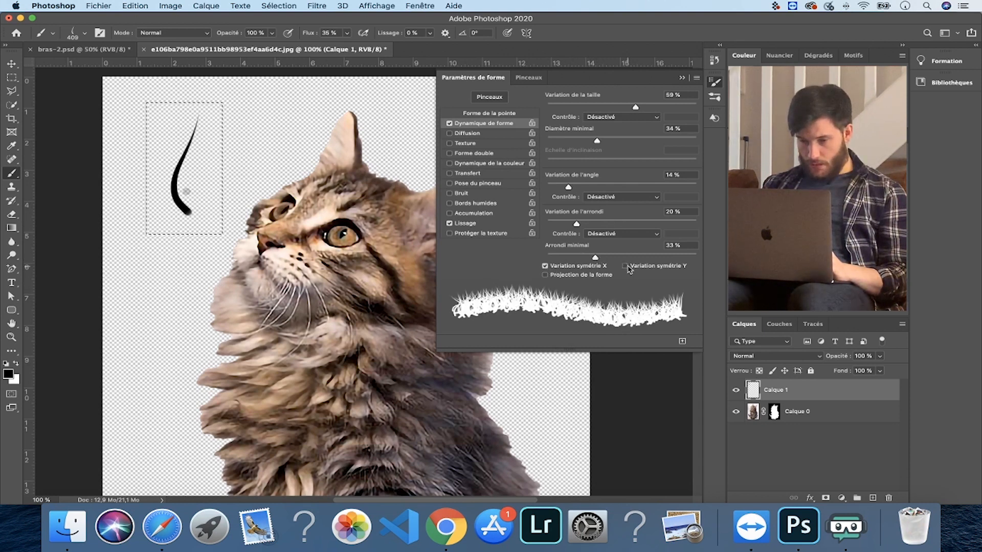
pyautogui.moveTo(604, 258); pyautogui.dragTo(594, 259)
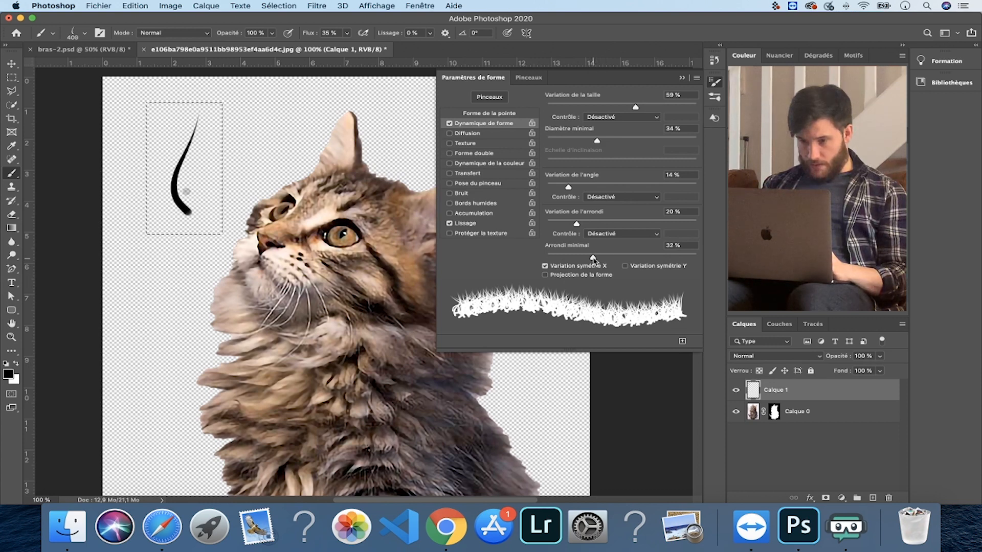
pyautogui.moveTo(597, 141)
pyautogui.mouseDown()
pyautogui.moveTo(607, 142)
pyautogui.moveTo(597, 142)
pyautogui.mouseUp()
pyautogui.moveTo(568, 187); pyautogui.dragTo(564, 191)
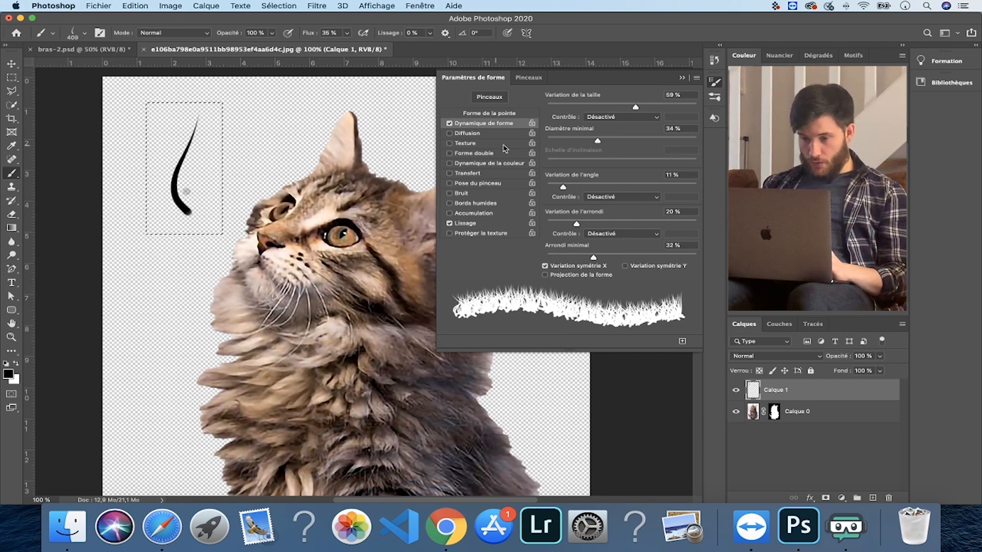
# - Save the configured hair brush, including its tool settings, as a new preset named "FORME 1"
pyautogui.click(682, 341)
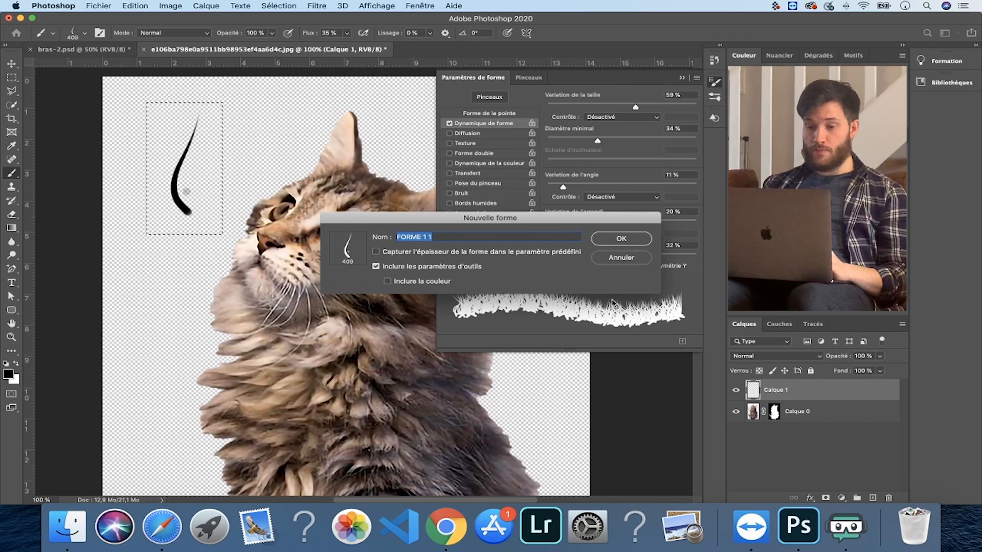
pyautogui.click(480, 238)
pyautogui.press('BackSpace')
pyautogui.press('BackSpace')
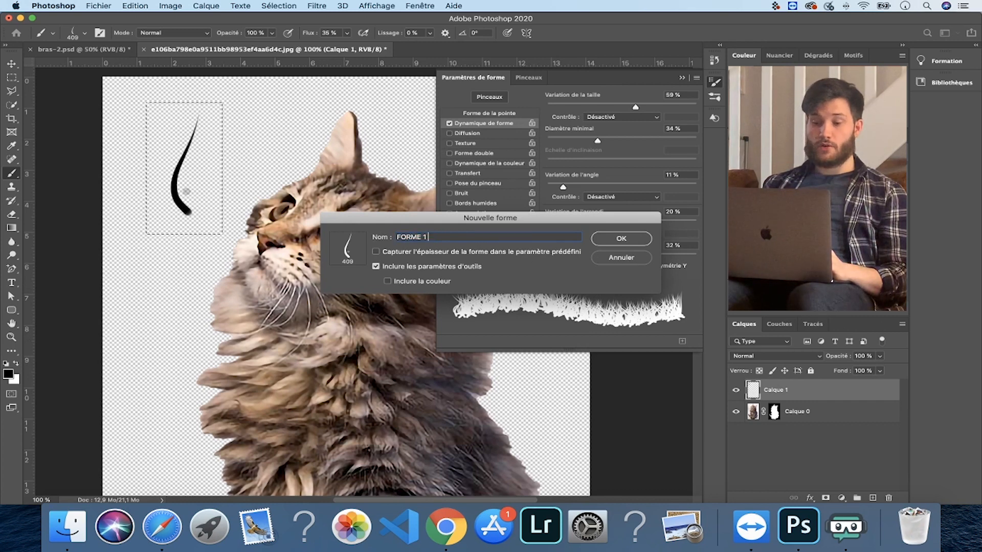
pyautogui.click(621, 240)
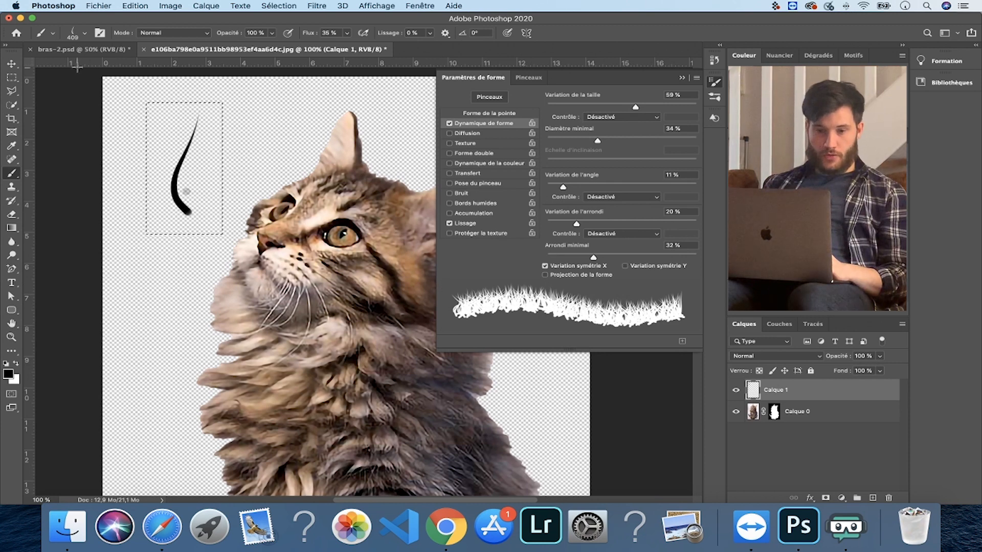
pyautogui.click(85, 33)
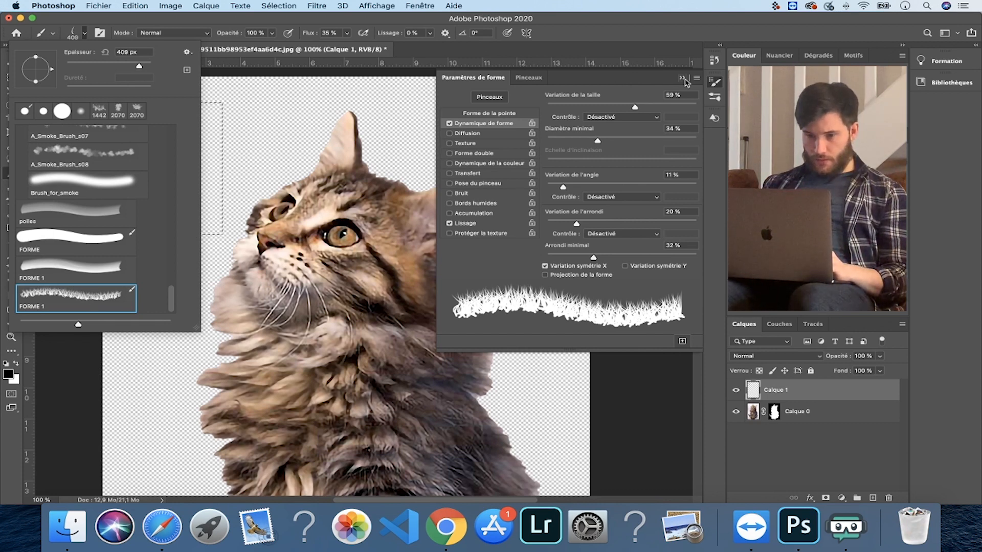
# - Close the brush settings, clear the selection and delete the layer holding the sample stroke (Calque 1)
pyautogui.click(682, 80)
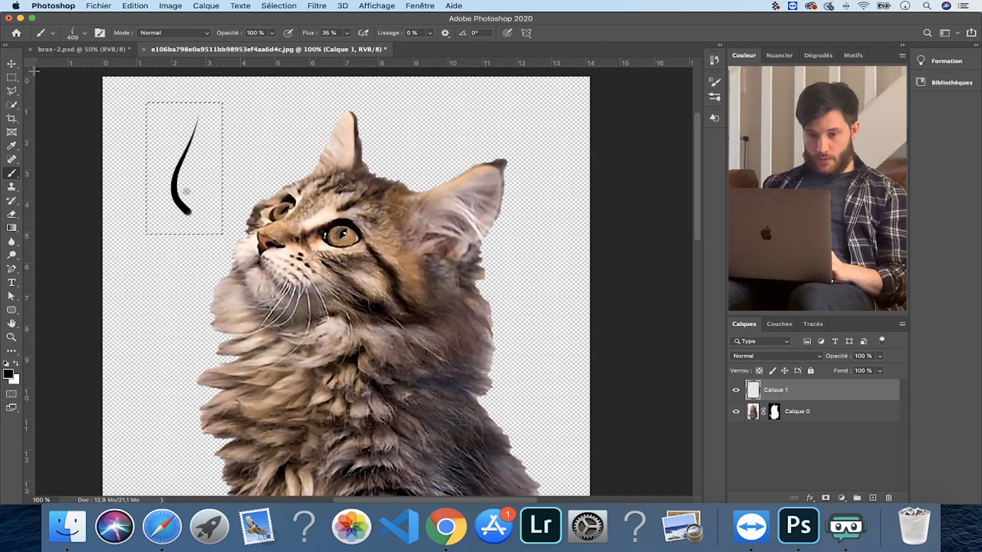
pyautogui.press('super+d')
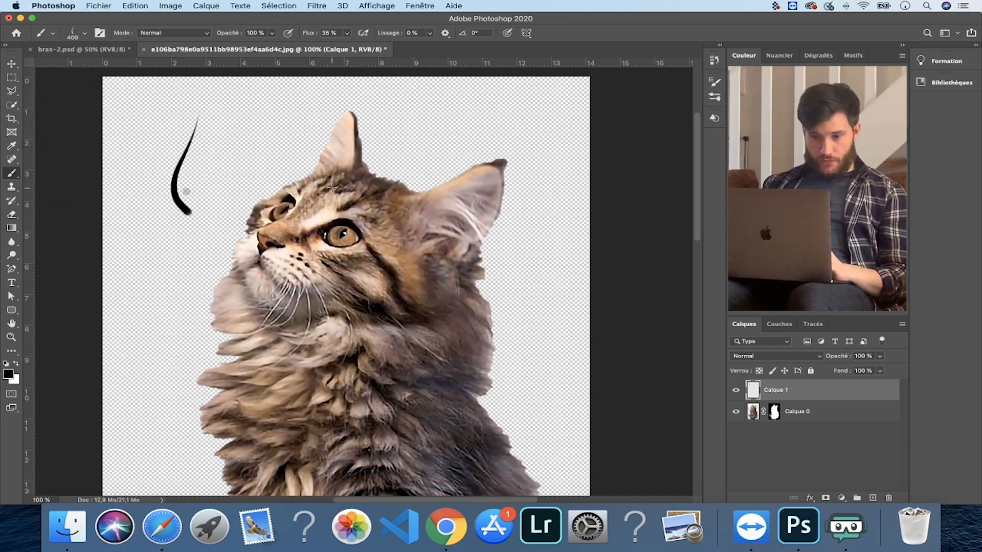
pyautogui.press('BackSpace')
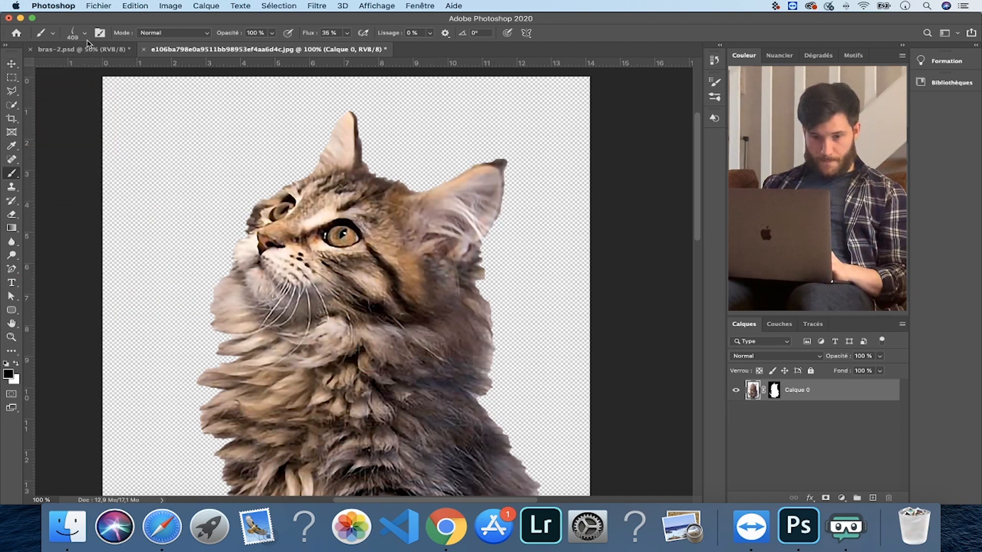
# - Try the hair brush with its tip rotated to -106° on the cat's head, and undo the stroke
pyautogui.click(85, 34)
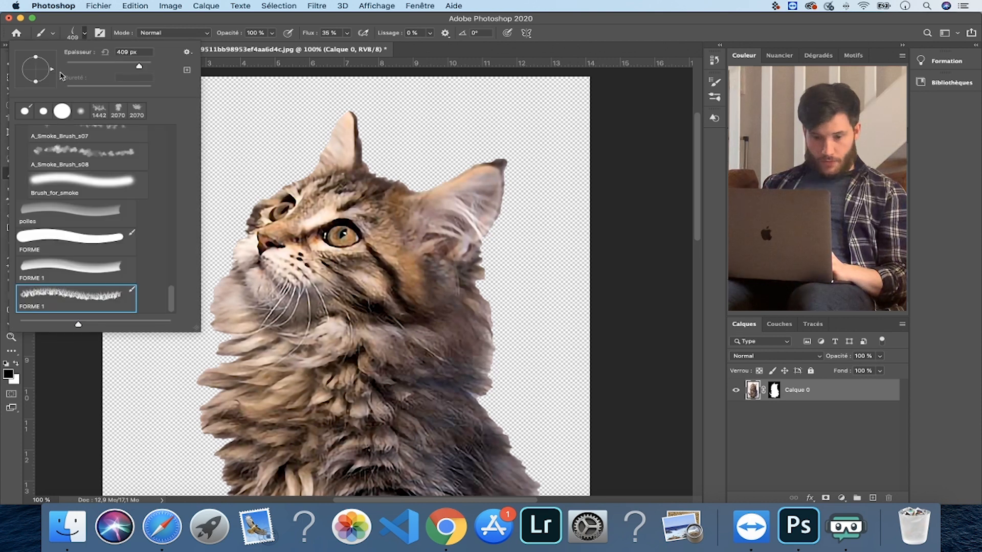
pyautogui.moveTo(52, 73); pyautogui.dragTo(29, 94)
pyautogui.moveTo(319, 184)
pyautogui.mouseDown()
pyautogui.moveTo(341, 185)
pyautogui.moveTo(346, 246)
pyautogui.mouseUp()
pyautogui.press('super+z')
pyautogui.press('super+z')
pyautogui.press('super+z')
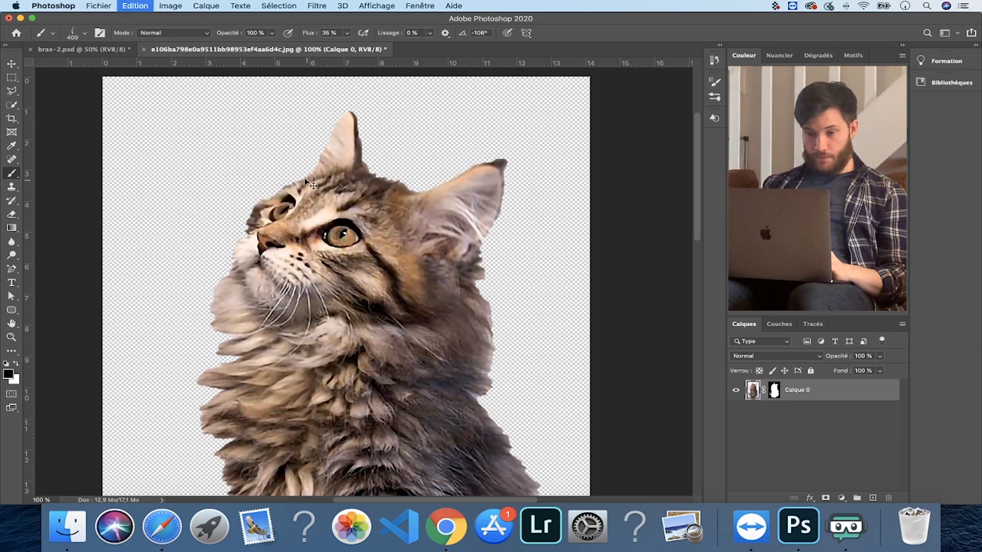
# - Rotate the hair brush tip to an angle of 45°
pyautogui.click(85, 34)
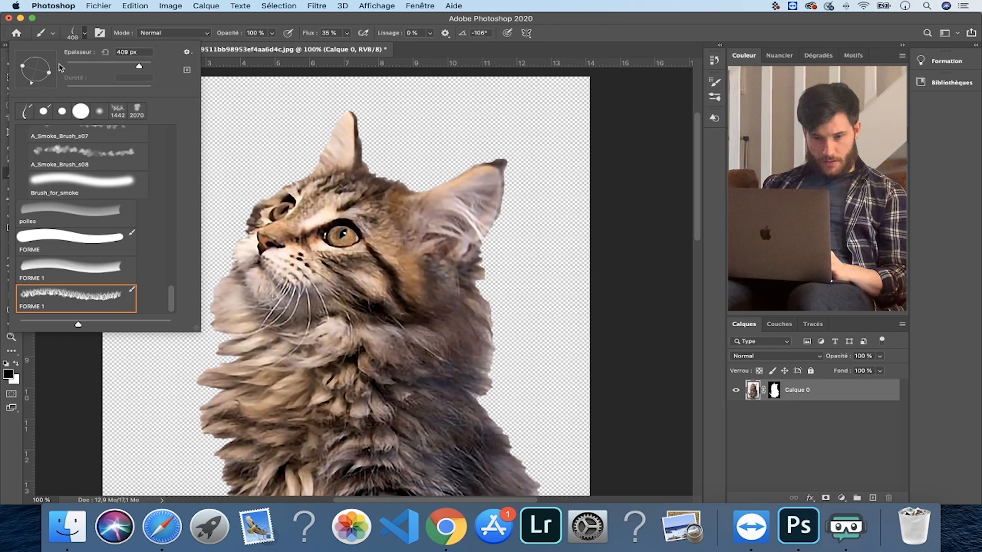
pyautogui.moveTo(34, 84); pyautogui.dragTo(49, 60)
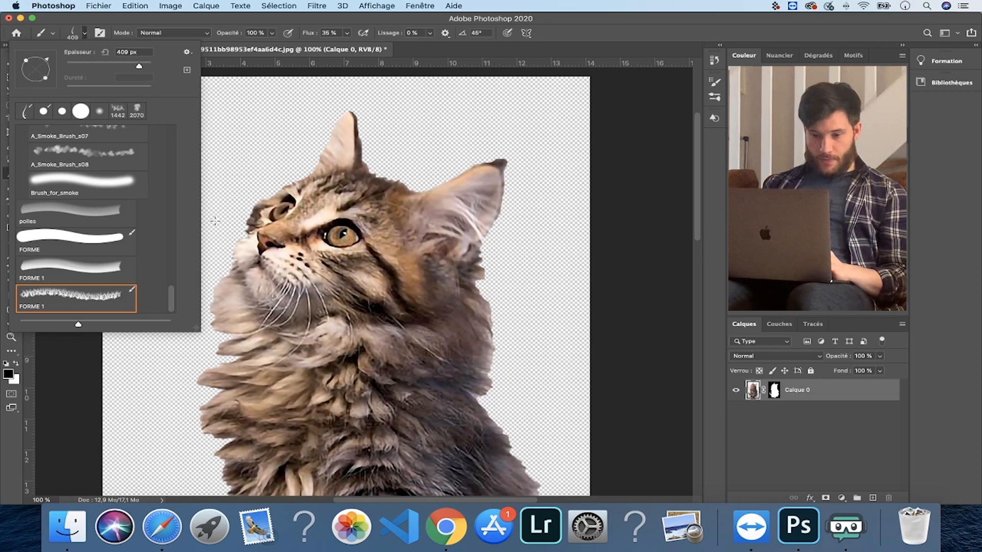
# - Activate the layer mask of Calque 0 and try a black hair stroke on the chest fur, undoing that stroke
pyautogui.click(283, 282)
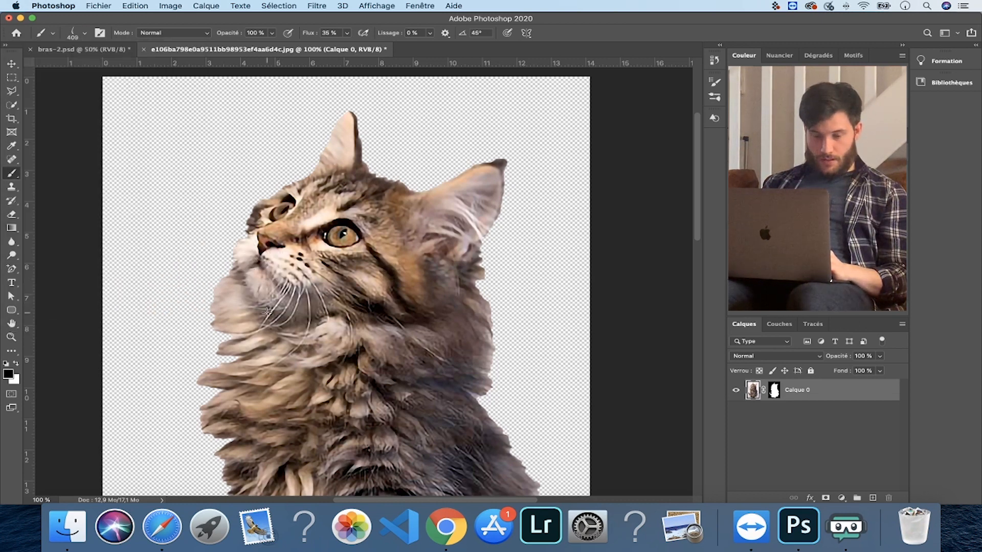
pyautogui.press('super+plus')
pyautogui.moveTo(267, 313); pyautogui.dragTo(325, 198)
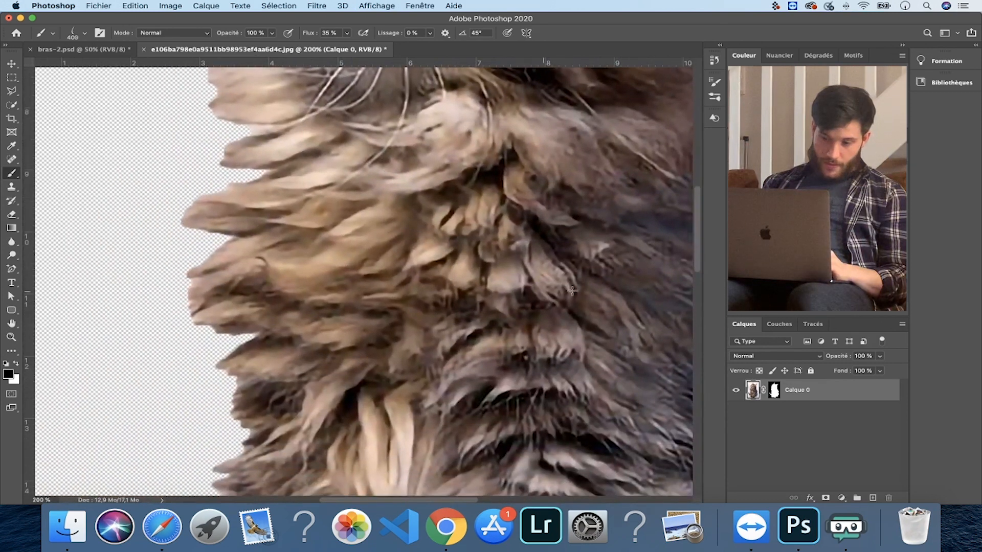
pyautogui.click(775, 393)
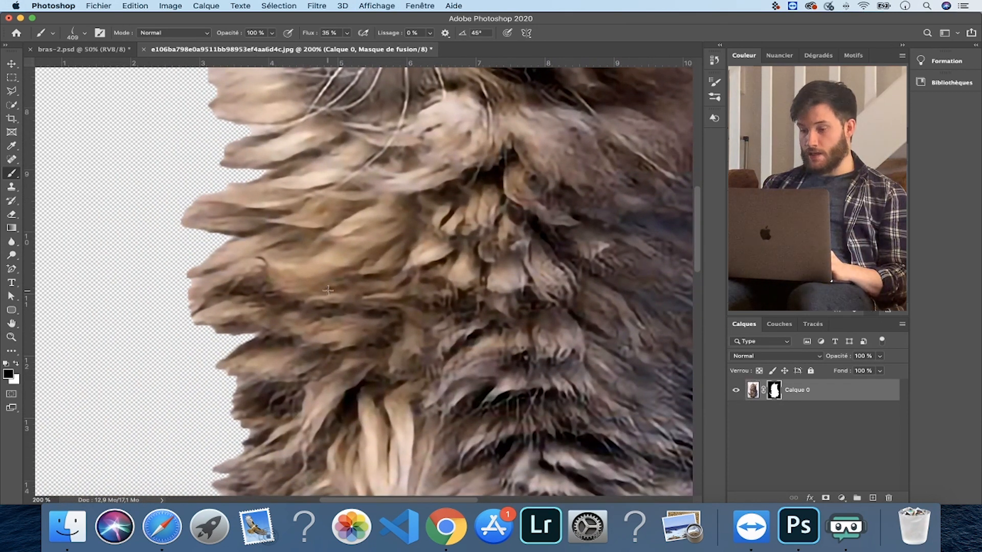
pyautogui.moveTo(246, 242)
pyautogui.mouseDown()
pyautogui.moveTo(244, 275)
pyautogui.moveTo(253, 246)
pyautogui.mouseUp()
pyautogui.press('super+z')
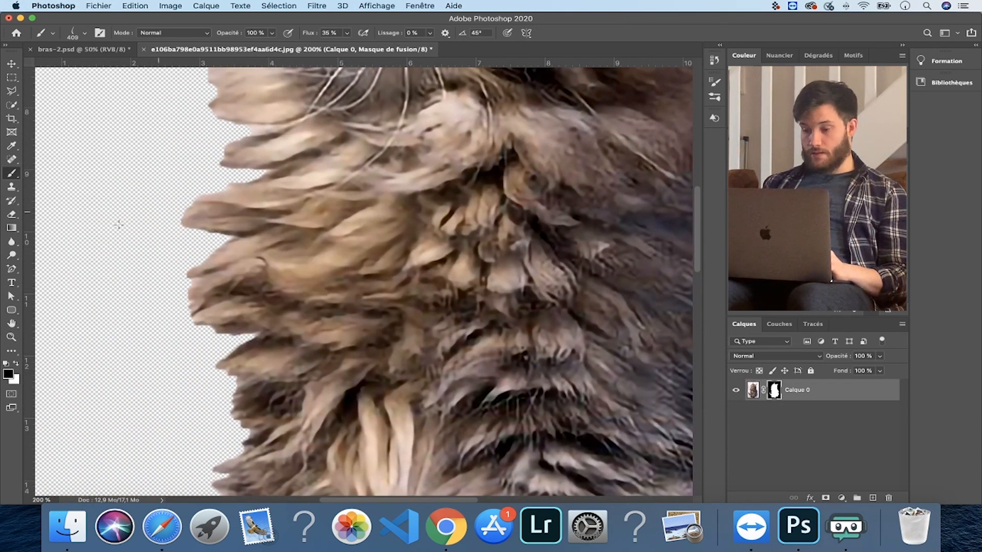
# - Switch the painting colour to white and paint test hairs beside the chest fur with the brush at 83 px and 160 px
pyautogui.click(16, 365)
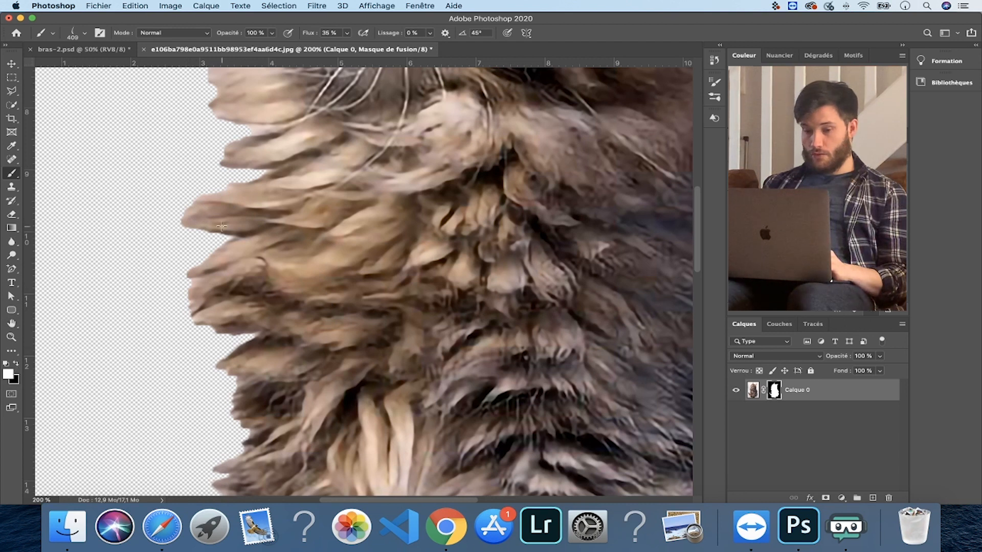
pyautogui.click(84, 33)
pyautogui.moveTo(120, 65); pyautogui.dragTo(111, 71)
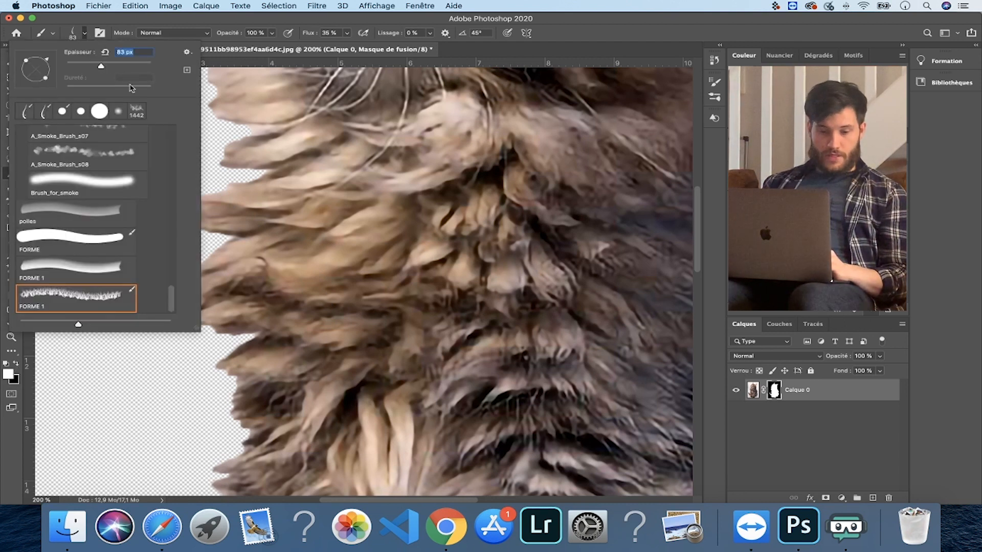
pyautogui.click(262, 252)
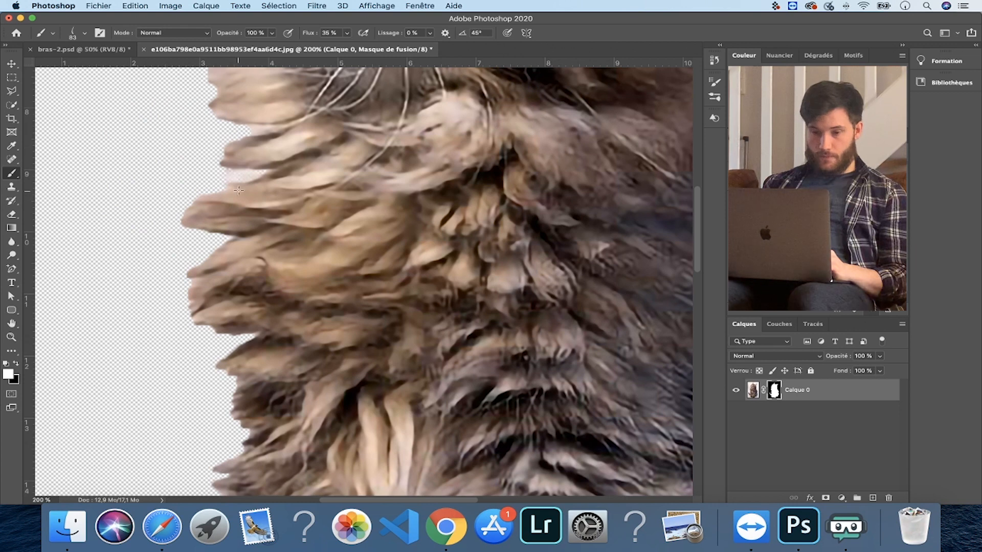
pyautogui.click(85, 32)
pyautogui.moveTo(115, 67); pyautogui.dragTo(128, 68)
pyautogui.click(258, 197)
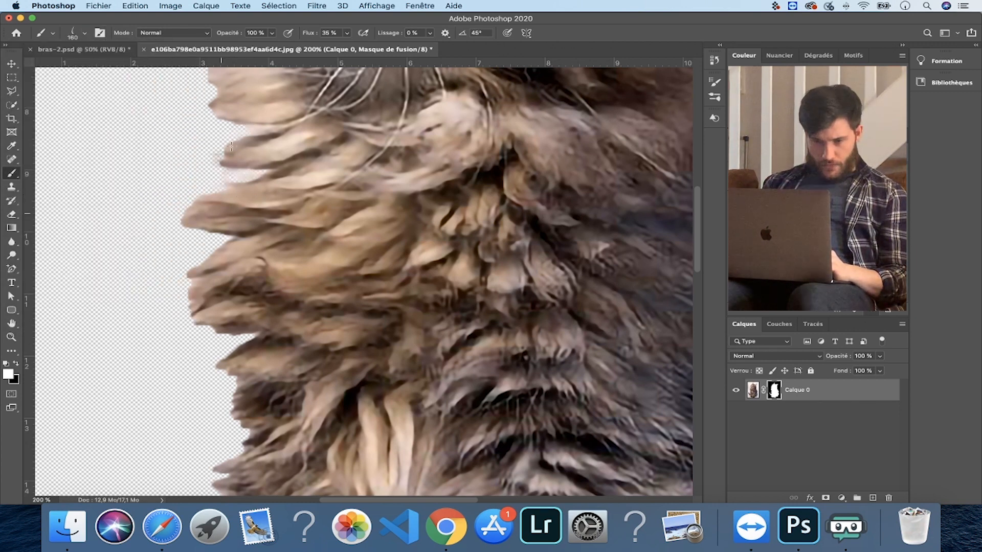
# - Draw a rectangle shape of about 2099 × 2988 px covering the entire canvas
pyautogui.press('super+minus')
pyautogui.press('super+minus')
pyautogui.press('super+minus')
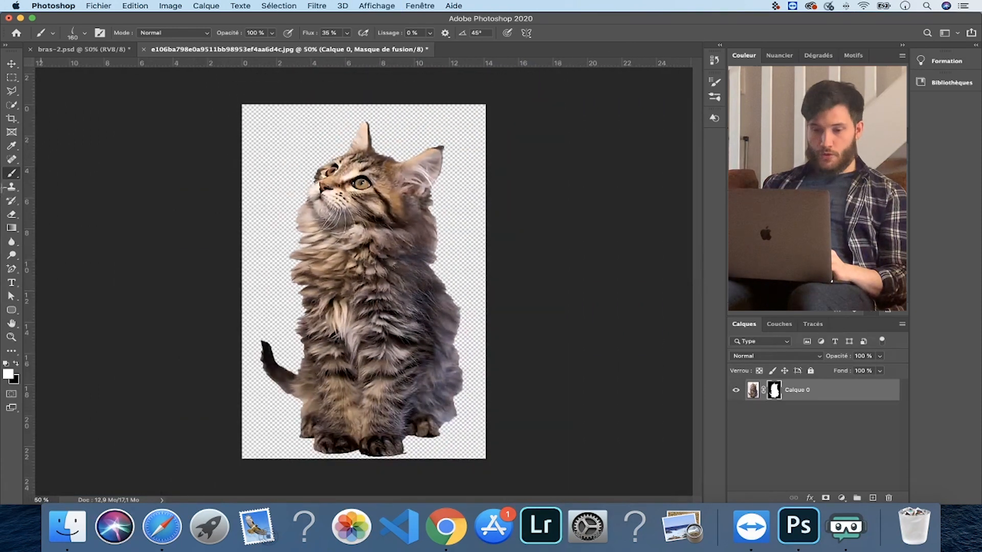
pyautogui.click(11, 310)
pyautogui.click(65, 310)
pyautogui.moveTo(219, 83); pyautogui.dragTo(524, 475)
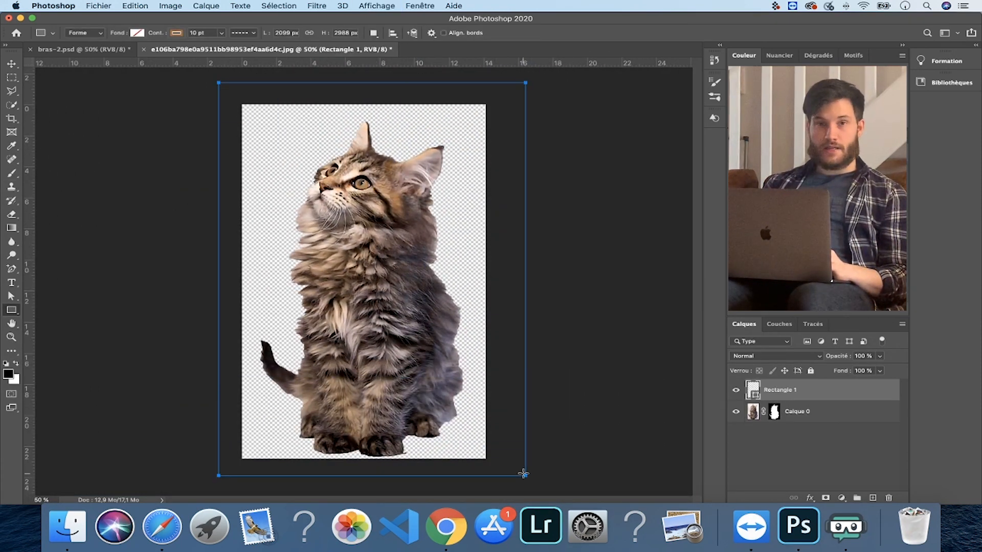
# - Fill the rectangle with light cyan and place its layer below the cat layer Calque 0
pyautogui.click(11, 296)
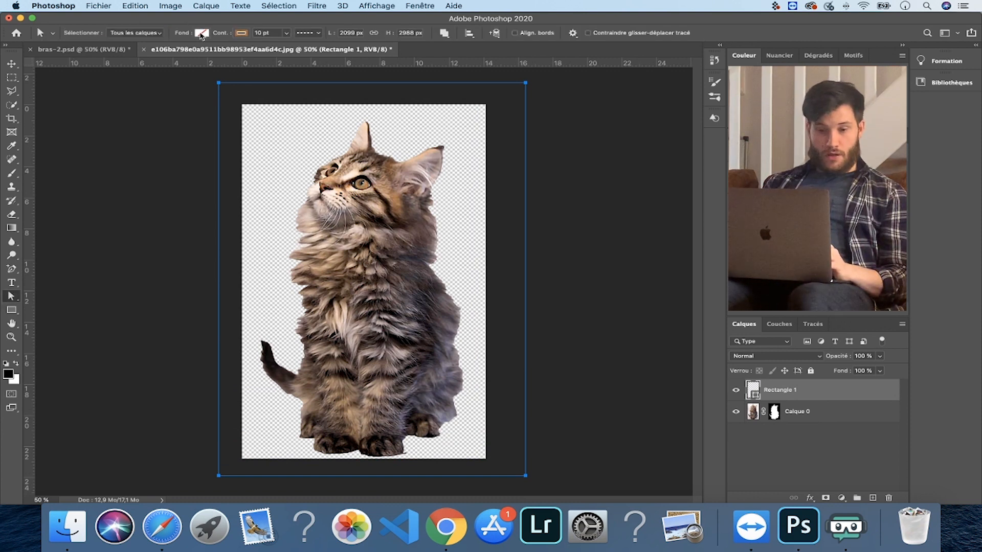
pyautogui.click(202, 34)
pyautogui.click(244, 89)
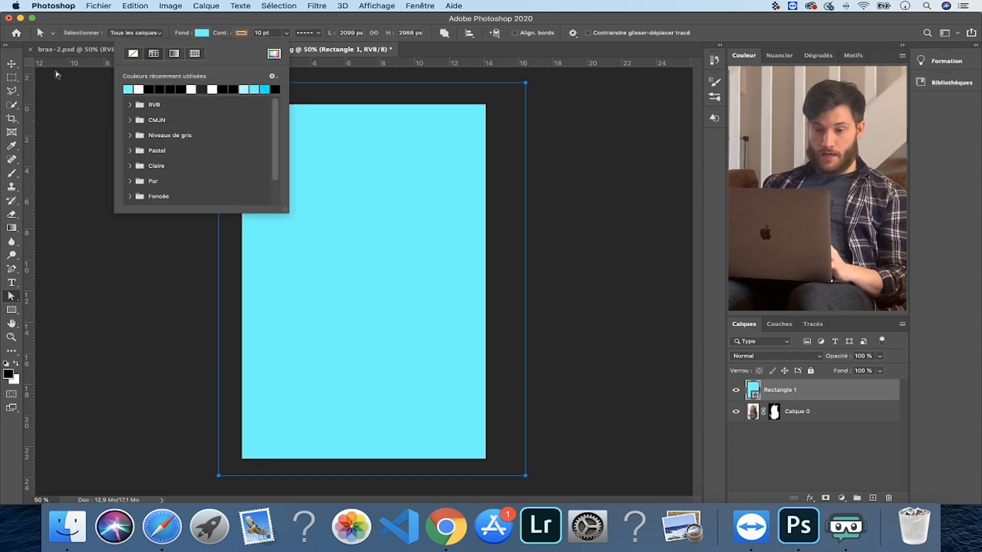
pyautogui.press('v')
pyautogui.moveTo(800, 392); pyautogui.dragTo(801, 420)
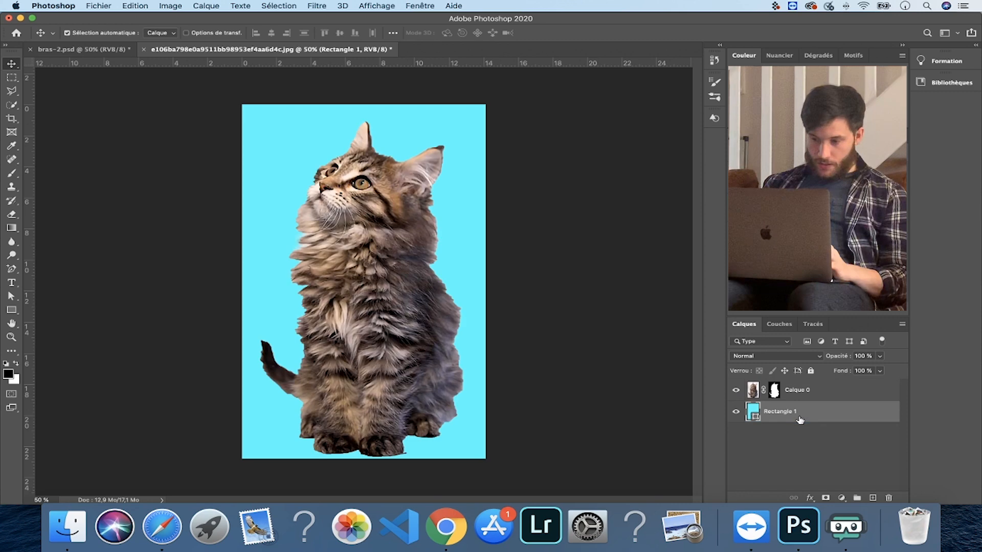
# - Paint white hair strokes on Calque 0's layer mask along the left edge of the chest fur
pyautogui.press('super+plus')
pyautogui.press('super+plus')
pyautogui.press('super+plus')
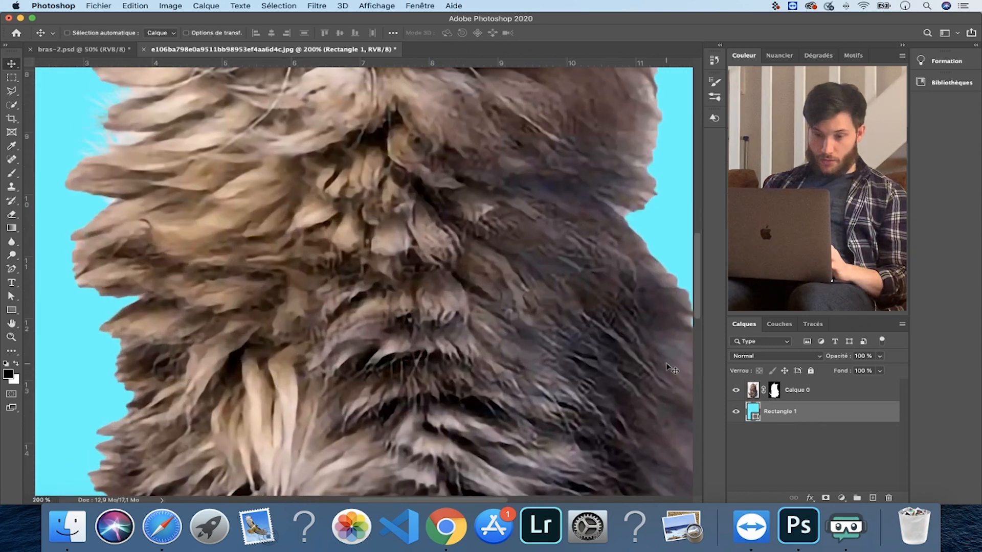
pyautogui.moveTo(482, 232); pyautogui.dragTo(616, 362)
pyautogui.press('super+plus')
pyautogui.press('super+plus')
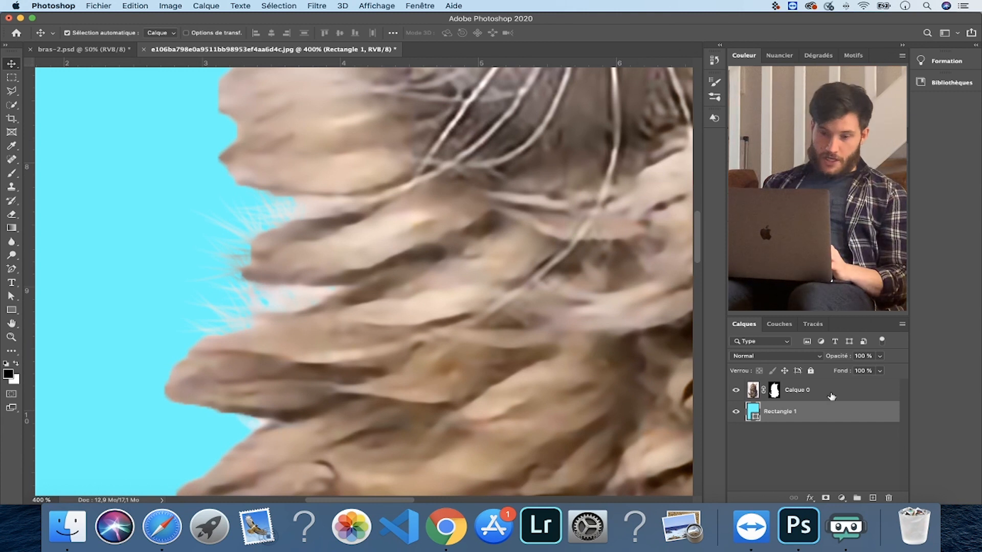
pyautogui.click(775, 391)
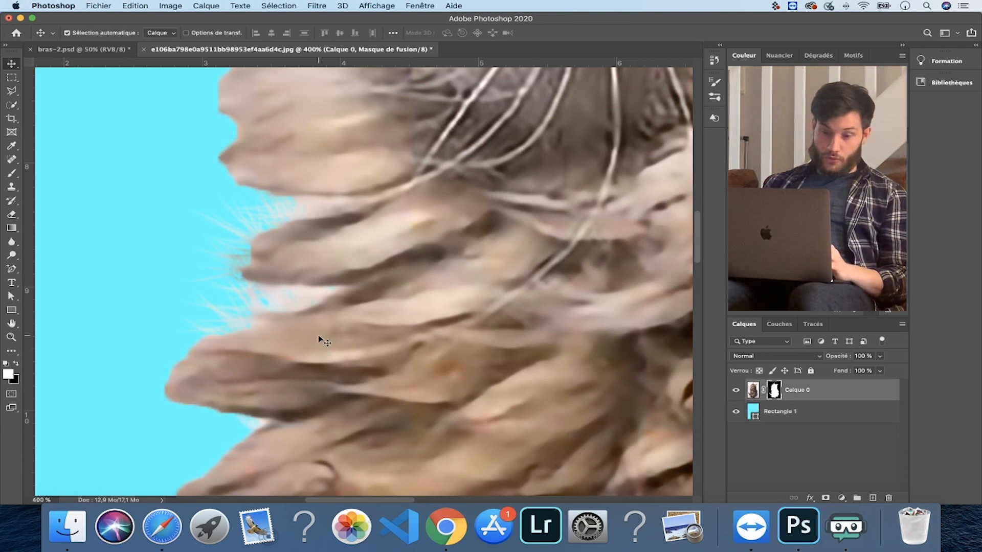
pyautogui.press('b')
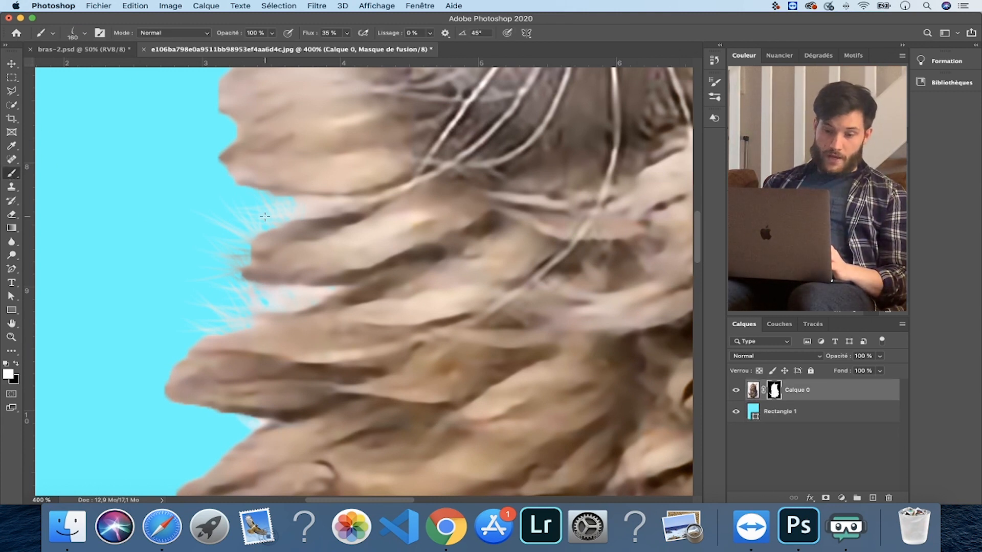
pyautogui.moveTo(254, 198)
pyautogui.mouseDown()
pyautogui.moveTo(239, 119)
pyautogui.moveTo(251, 301)
pyautogui.mouseUp()
pyautogui.moveTo(236, 213)
pyautogui.mouseDown()
pyautogui.moveTo(249, 154)
pyautogui.moveTo(216, 287)
pyautogui.mouseUp()
# - Extend the white hair strokes on the mask along the muzzle, the forehead and the outer edge of the left ear
pyautogui.moveTo(220, 271)
pyautogui.mouseDown()
pyautogui.moveTo(273, 194)
pyautogui.moveTo(287, 148)
pyautogui.mouseUp()
pyautogui.moveTo(320, 109); pyautogui.dragTo(249, 262)
pyautogui.moveTo(315, 119); pyautogui.dragTo(207, 236)
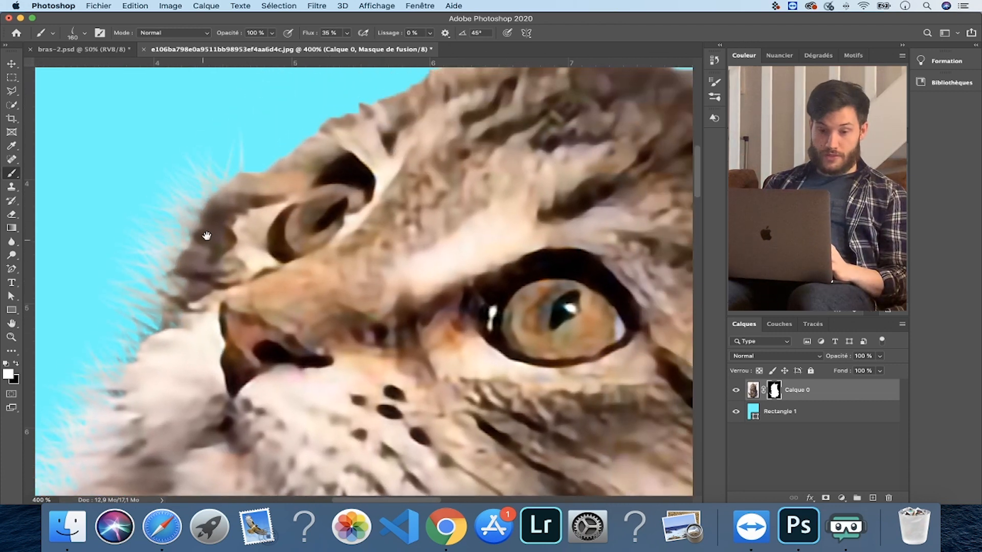
pyautogui.moveTo(300, 148)
pyautogui.mouseDown()
pyautogui.moveTo(346, 135)
pyautogui.moveTo(195, 274)
pyautogui.moveTo(274, 262)
pyautogui.moveTo(226, 311)
pyautogui.mouseUp()
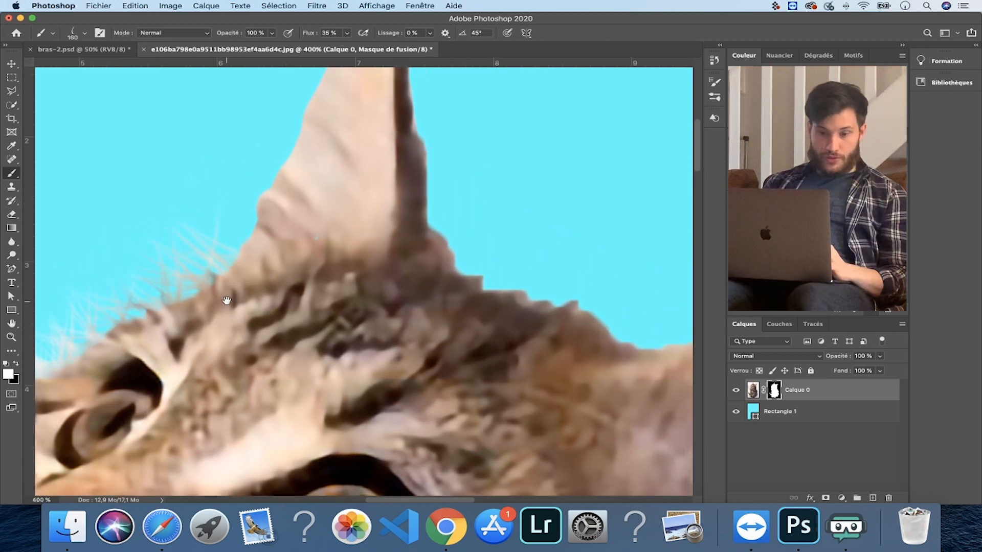
pyautogui.moveTo(224, 230)
pyautogui.mouseDown()
pyautogui.moveTo(286, 110)
pyautogui.moveTo(240, 289)
pyautogui.moveTo(273, 202)
pyautogui.mouseUp()
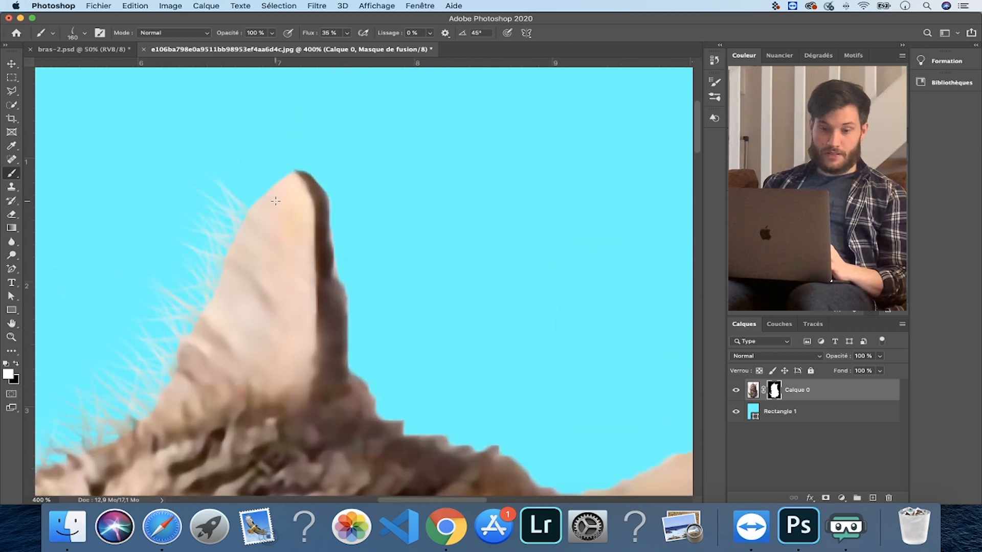
# - Examine the refined fur edges of the head and left ear against the cyan background
pyautogui.scroll(-3, 250, 283)
pyautogui.hscroll(1, 250, 283)
pyautogui.press('super+minus')
pyautogui.press('super+minus')
pyautogui.press('super+minus')
pyautogui.press('super+minus')
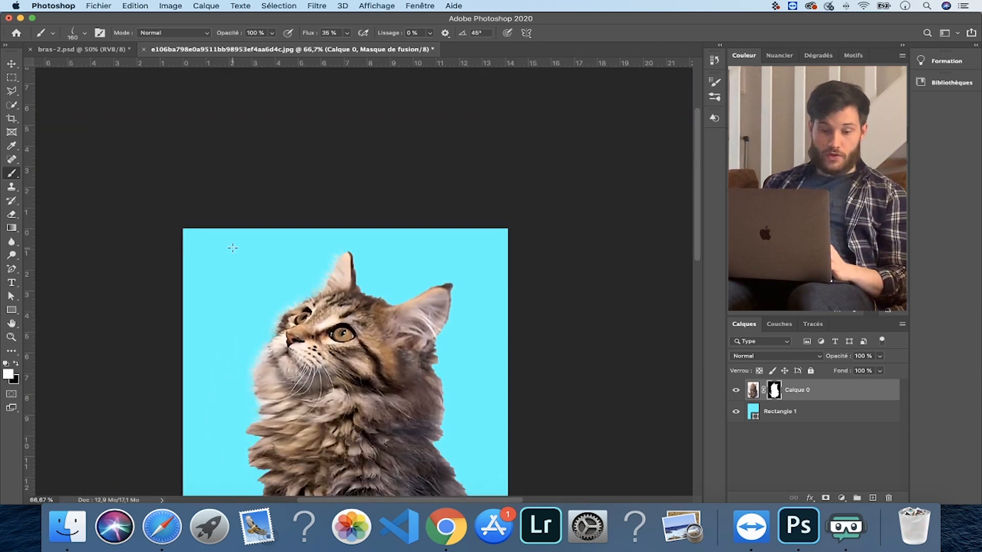
pyautogui.press('super+plus')
pyautogui.press('super+plus')
pyautogui.press('super+plus')
pyautogui.press('super+plus')
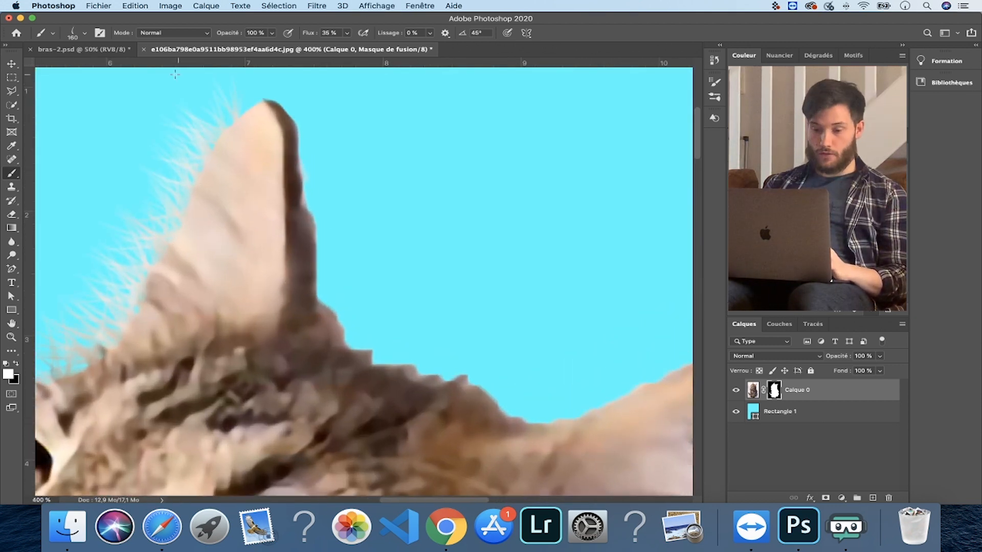
# - Rotate the hair brush tip to -48° and paint hairs on the mask along the left ear's inner-side edge and tip
pyautogui.click(84, 35)
pyautogui.moveTo(38, 64); pyautogui.dragTo(52, 88)
pyautogui.click(284, 140)
pyautogui.click(276, 122)
pyautogui.moveTo(333, 341); pyautogui.dragTo(319, 172)
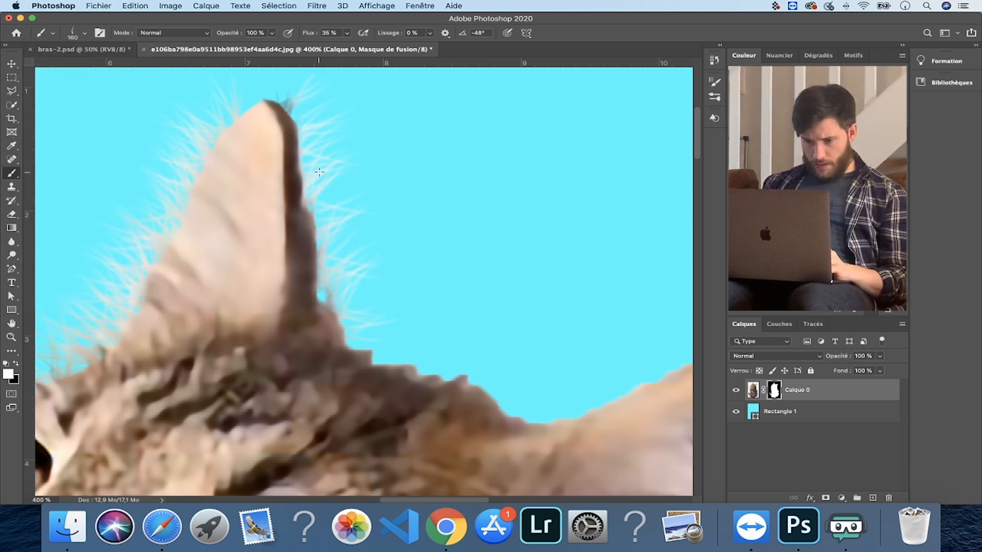
pyautogui.click(259, 96)
pyautogui.press('super+z')
pyautogui.click(277, 103)
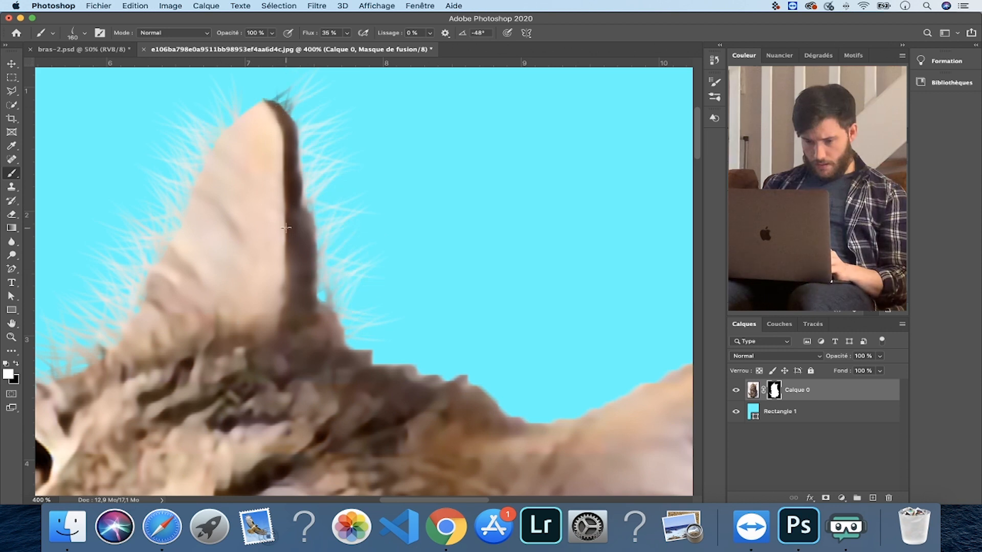
# - Paint hairs on the mask along the top of the head between the two ears
pyautogui.moveTo(322, 329); pyautogui.dragTo(224, 228)
pyautogui.moveTo(276, 250); pyautogui.dragTo(425, 321)
pyautogui.click(279, 236)
pyautogui.moveTo(532, 230); pyautogui.dragTo(329, 235)
# - Try a hair stroke at -48° along the upper edge of the right ear, and undo it
pyautogui.moveTo(261, 313)
pyautogui.mouseDown()
pyautogui.moveTo(587, 194)
pyautogui.moveTo(379, 263)
pyautogui.moveTo(506, 205)
pyautogui.mouseUp()
pyautogui.press('super+z')
pyautogui.press('super+z')
# - Rotate the hair brush tip to -5° and paint hairs along the right ear's upper edge, undoing the first attempts
pyautogui.click(84, 33)
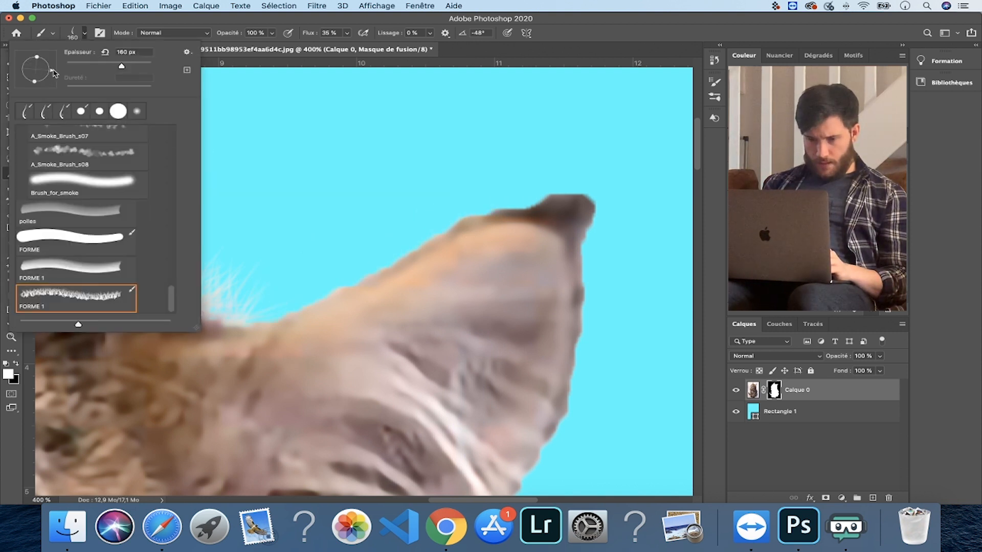
pyautogui.click(53, 71)
pyautogui.moveTo(266, 313); pyautogui.dragTo(407, 251)
pyautogui.press('super+z')
pyautogui.moveTo(271, 312)
pyautogui.mouseDown()
pyautogui.moveTo(542, 209)
pyautogui.moveTo(476, 191)
pyautogui.mouseUp()
pyautogui.press('super+z')
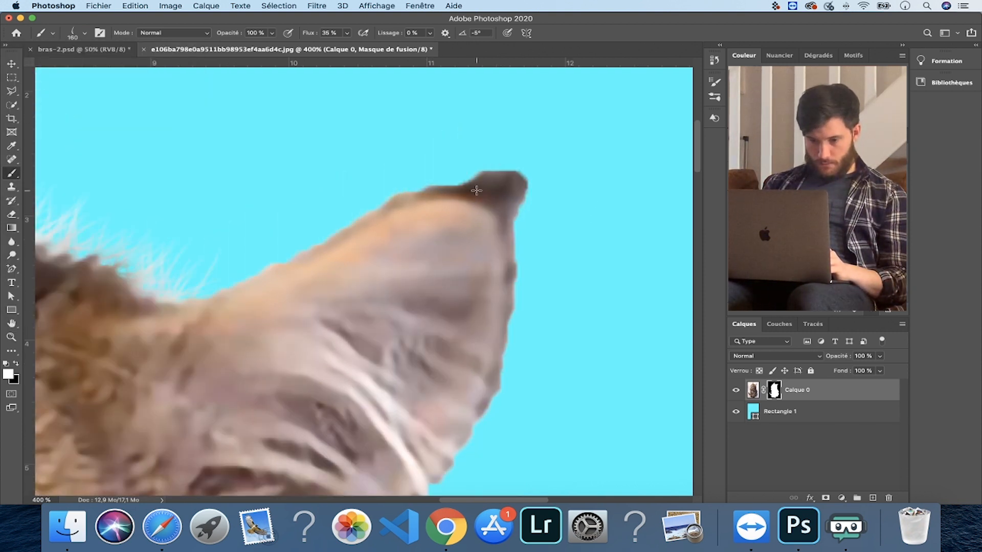
pyautogui.moveTo(205, 297); pyautogui.dragTo(473, 188)
pyautogui.moveTo(286, 264); pyautogui.dragTo(494, 182)
# - Set the hair brush angle to -50° and paint hairs on the mask along the cat's right-hand back fur
pyautogui.click(85, 33)
pyautogui.press('Return')
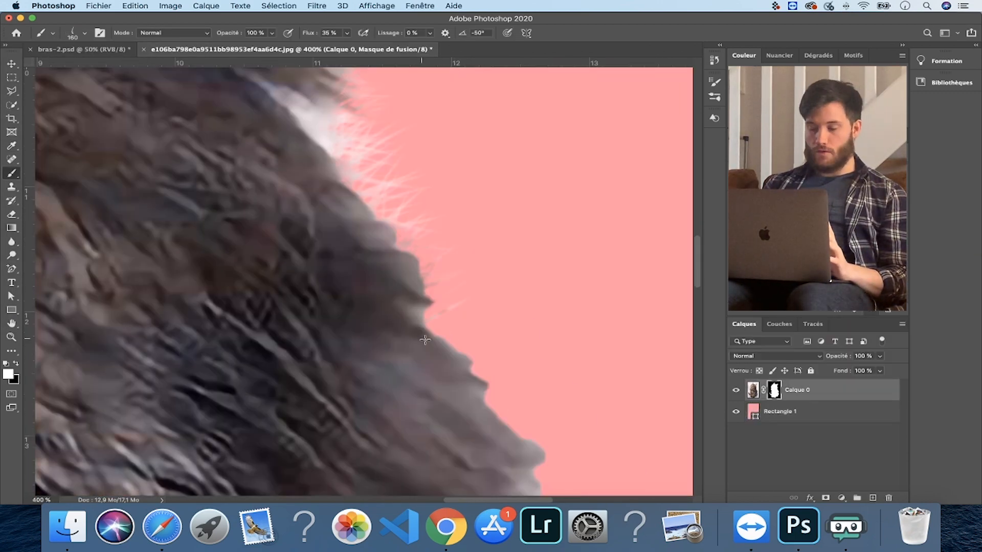
pyautogui.moveTo(334, 232); pyautogui.dragTo(181, 233)
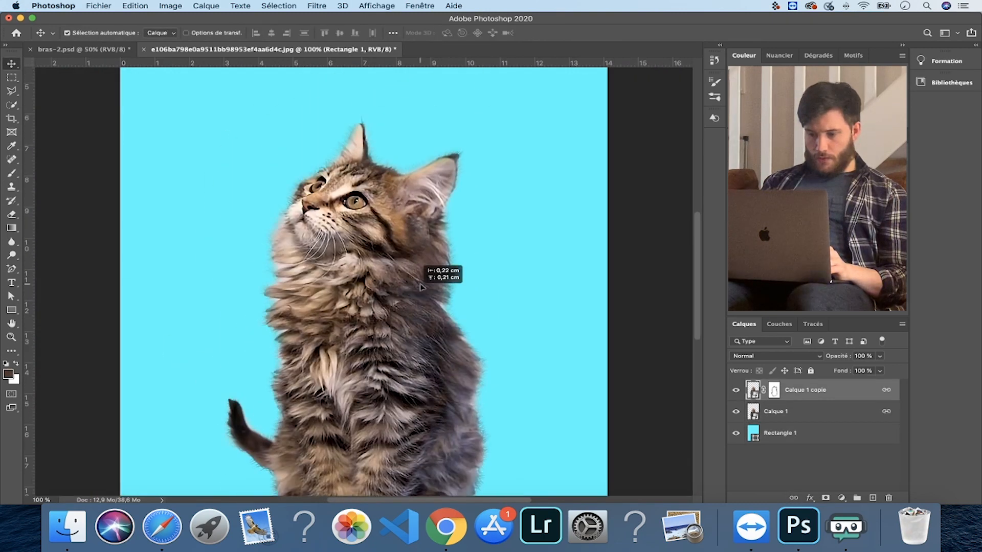
# - Reposition the linked cat layers near the centre of the cyan background
pyautogui.moveTo(425, 291)
pyautogui.mouseDown()
pyautogui.moveTo(367, 297)
pyautogui.moveTo(378, 293)
pyautogui.mouseUp()
pyautogui.press('super+minus')
pyautogui.press('super+minus')
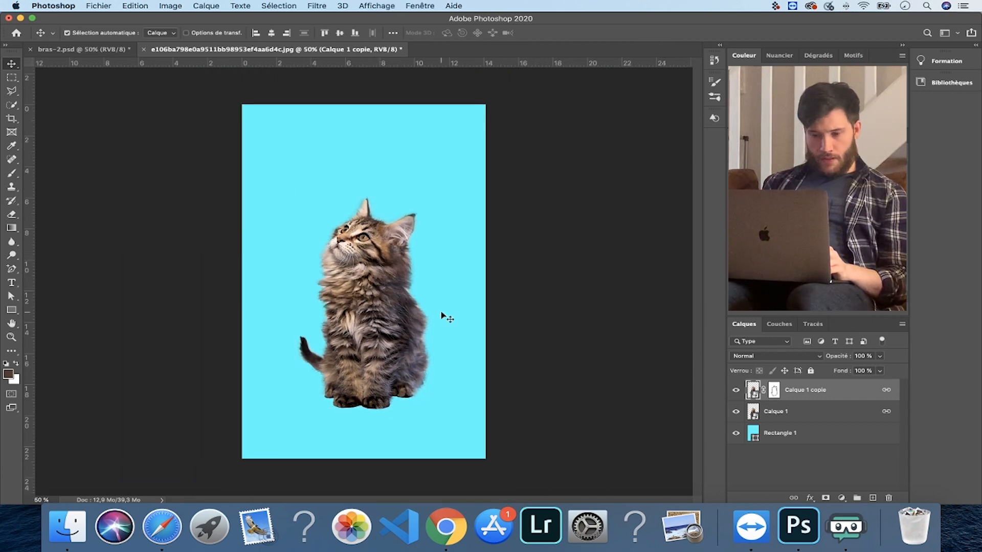
# - Change the fill colour of the background layer Rectangle 1 to light pink-violet
pyautogui.click(813, 434)
pyautogui.doubleClick(753, 434)
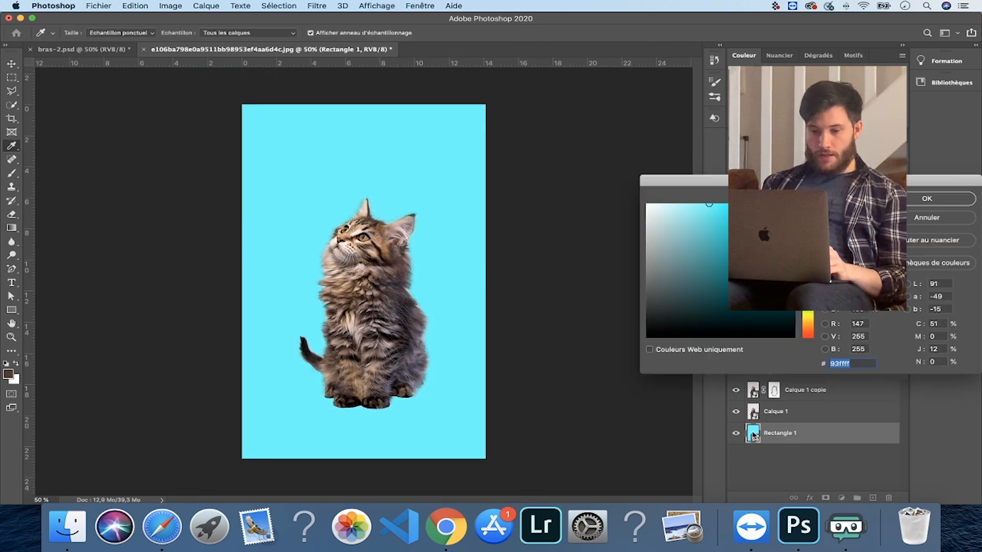
pyautogui.click(808, 230)
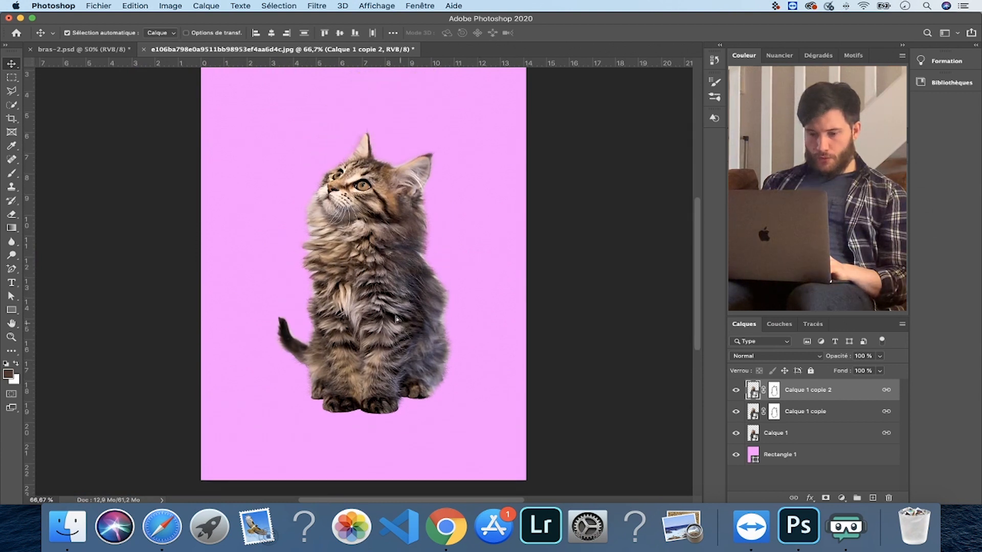
# - Shift the linked cat layers slightly up and to the left on the pink background, and select the Calque 1 layer
pyautogui.moveTo(398, 318); pyautogui.dragTo(391, 299)
pyautogui.scroll(2, 619, 344)
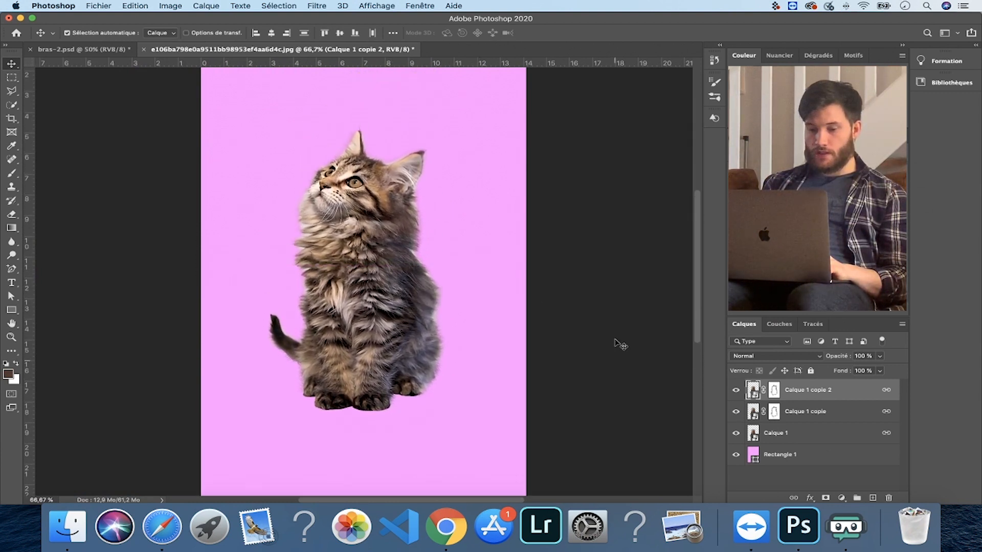
pyautogui.scroll(6, 619, 344)
pyautogui.scroll(-4, 617, 344)
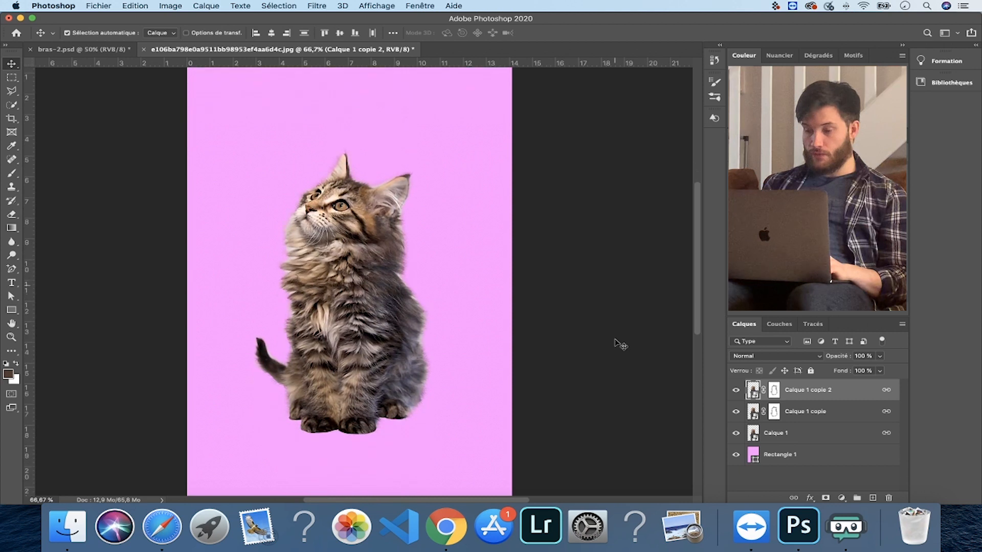
pyautogui.click(844, 457)
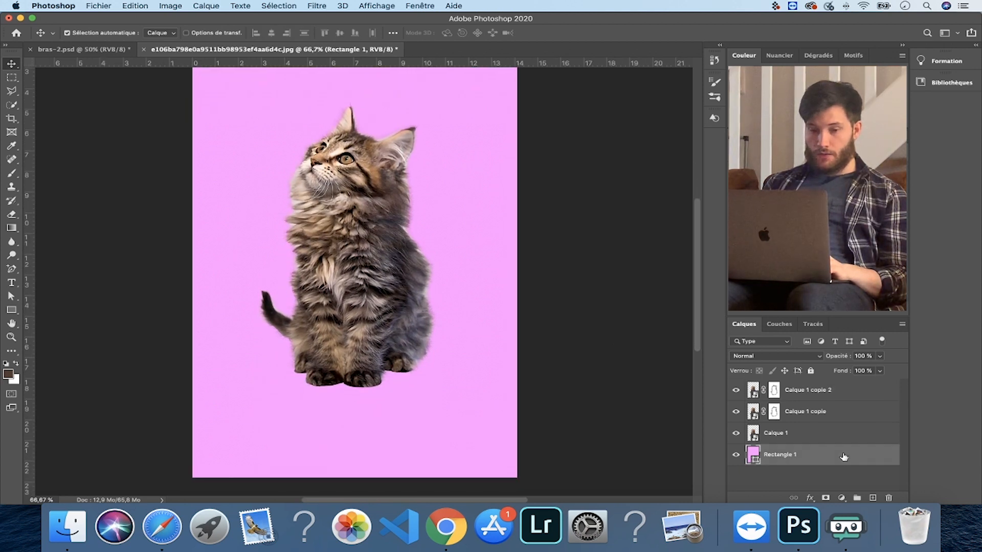
pyautogui.click(829, 441)
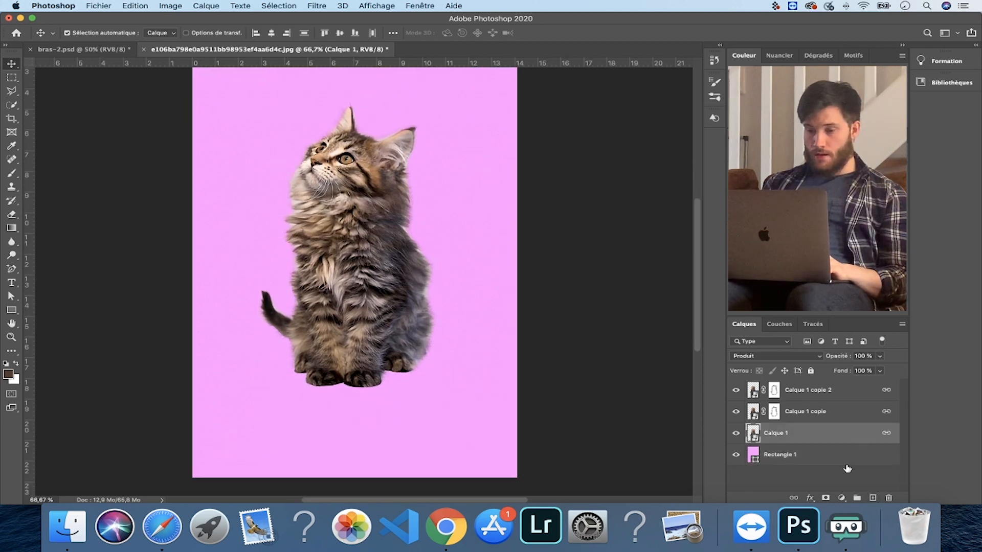
# - Paint a black shadow shape under the cat's paws on a new layer above Rectangle 1, using a round brush of size 108
pyautogui.keyDown('super'); pyautogui.click(874, 498); pyautogui.keyUp('super')
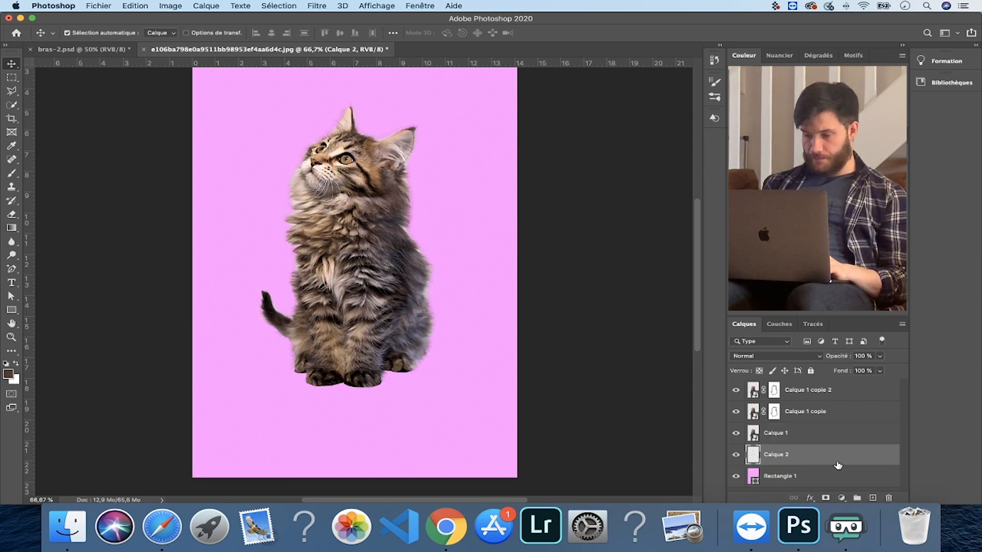
pyautogui.press('b')
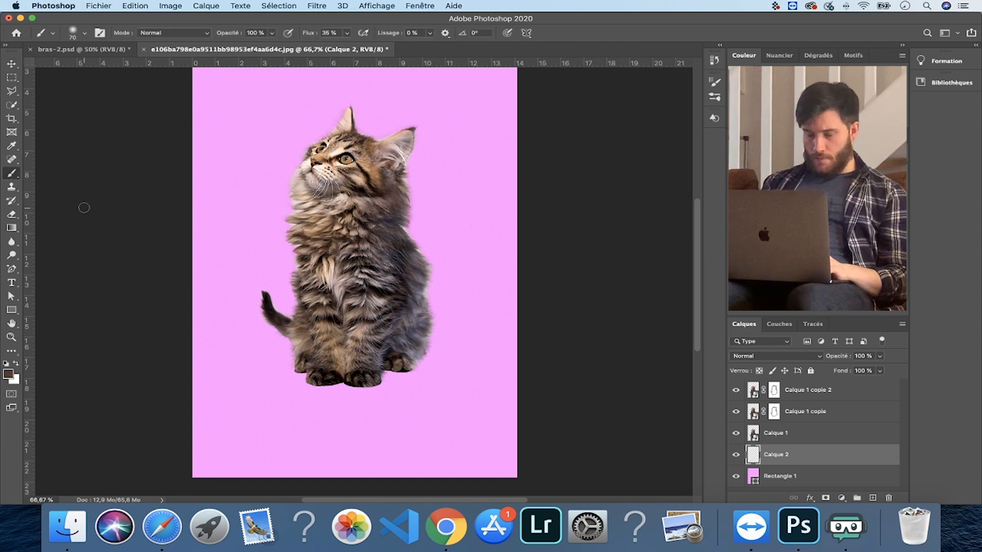
pyautogui.click(86, 35)
pyautogui.moveTo(104, 66); pyautogui.dragTo(110, 66)
pyautogui.click(93, 235)
pyautogui.click(6, 364)
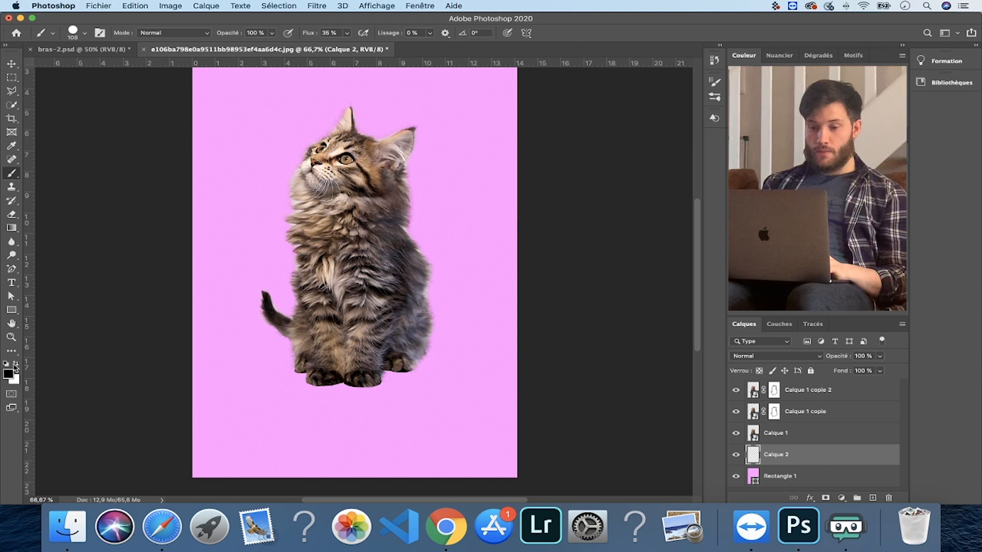
pyautogui.moveTo(302, 379)
pyautogui.mouseDown()
pyautogui.moveTo(404, 380)
pyautogui.moveTo(394, 378)
pyautogui.mouseUp()
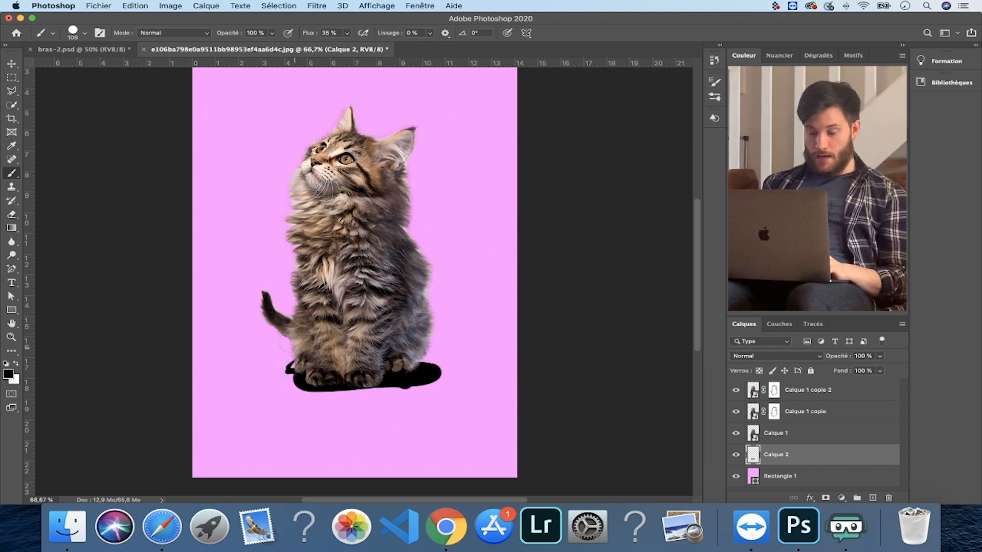
pyautogui.moveTo(302, 366); pyautogui.dragTo(288, 349)
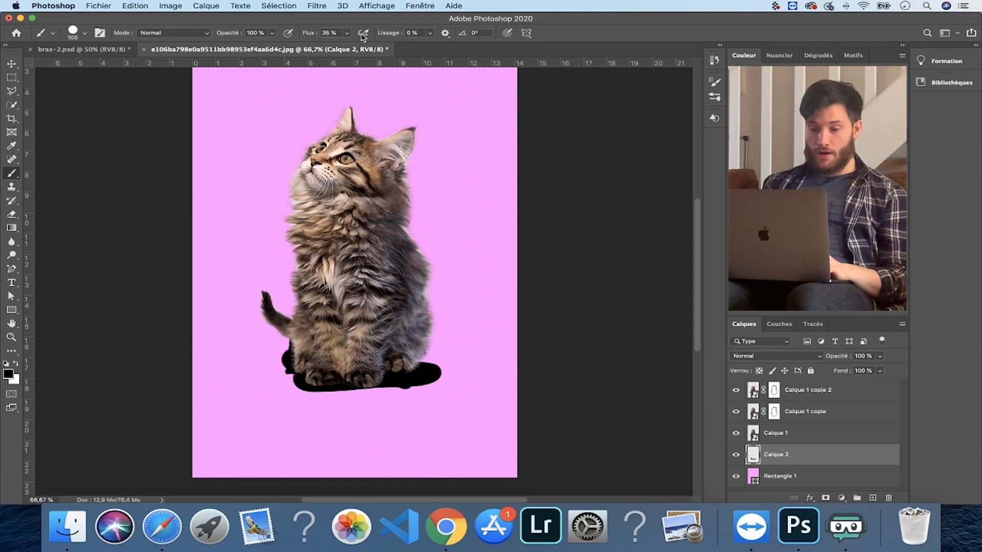
# - Soften the painted shadow under the paws with a Gaussian blur
pyautogui.click(313, 6)
pyautogui.moveTo(352, 161)
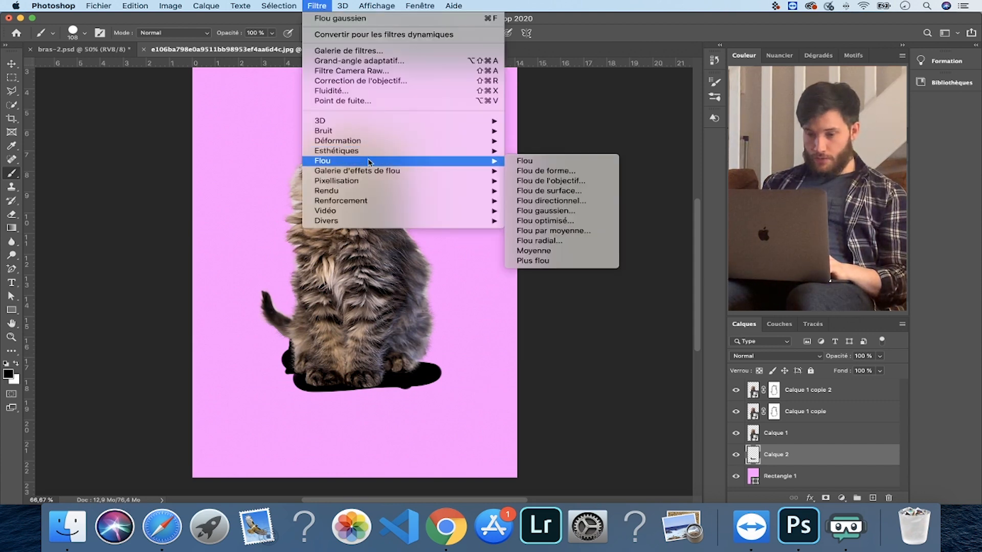
pyautogui.click(543, 211)
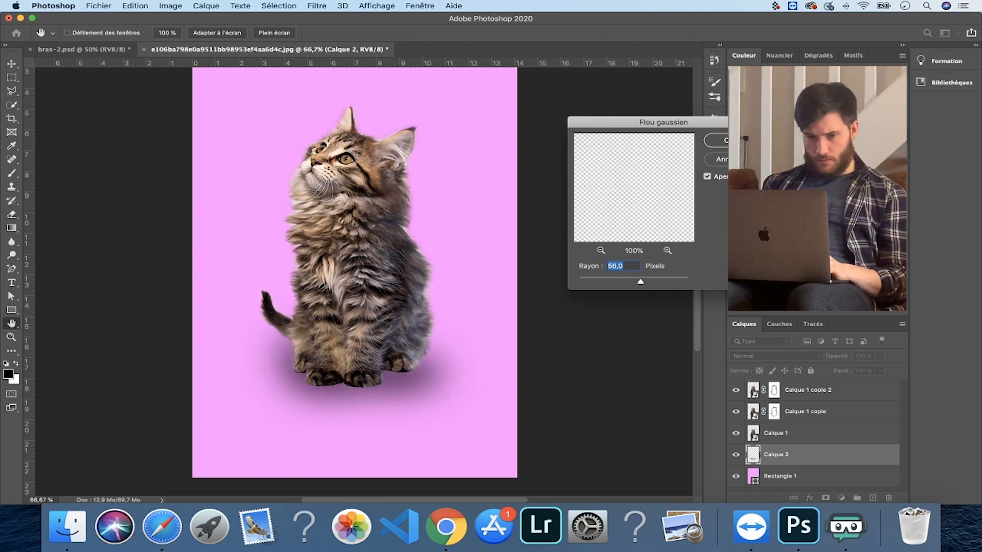
pyautogui.press('Return')
pyautogui.press('b')
# - Add a second, tighter black shadow under the paws on a new layer, blur it with the same Gaussian filter, and transform it into place
pyautogui.click(873, 497)
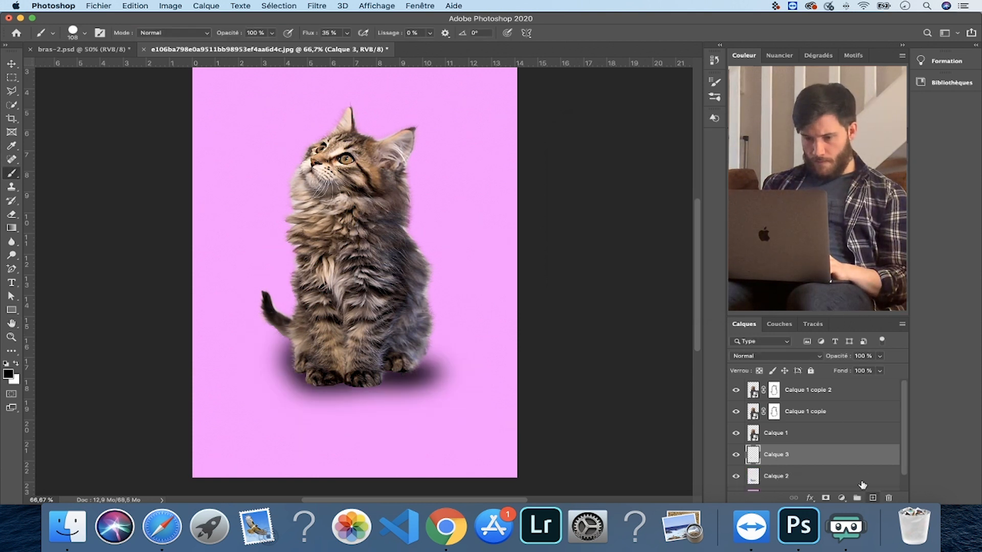
pyautogui.moveTo(309, 366)
pyautogui.mouseDown()
pyautogui.moveTo(365, 379)
pyautogui.moveTo(329, 374)
pyautogui.mouseUp()
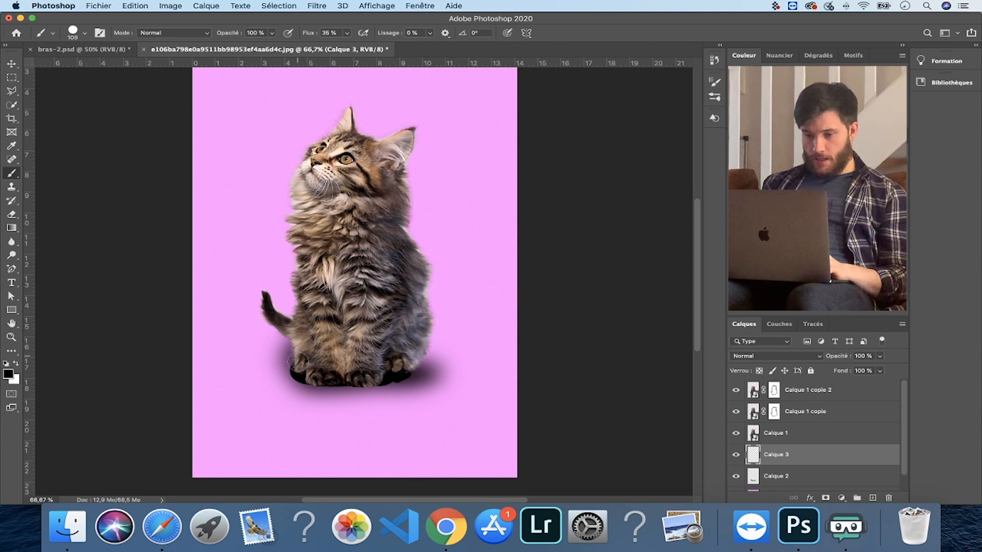
pyautogui.click(317, 6)
pyautogui.keyDown('alt'); pyautogui.click(341, 15); pyautogui.keyUp('alt')
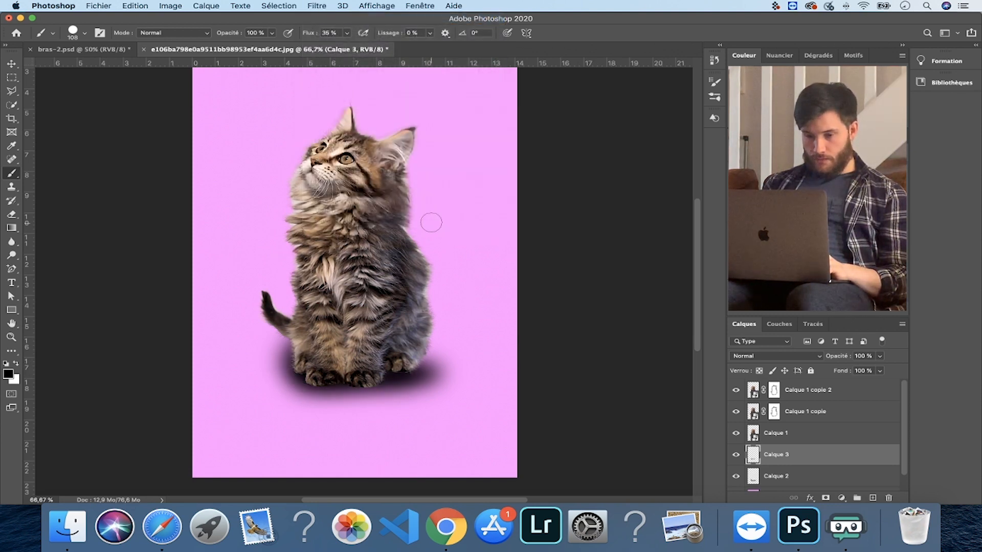
pyautogui.press('super+t')
pyautogui.moveTo(350, 334); pyautogui.dragTo(371, 376)
pyautogui.press('Return')
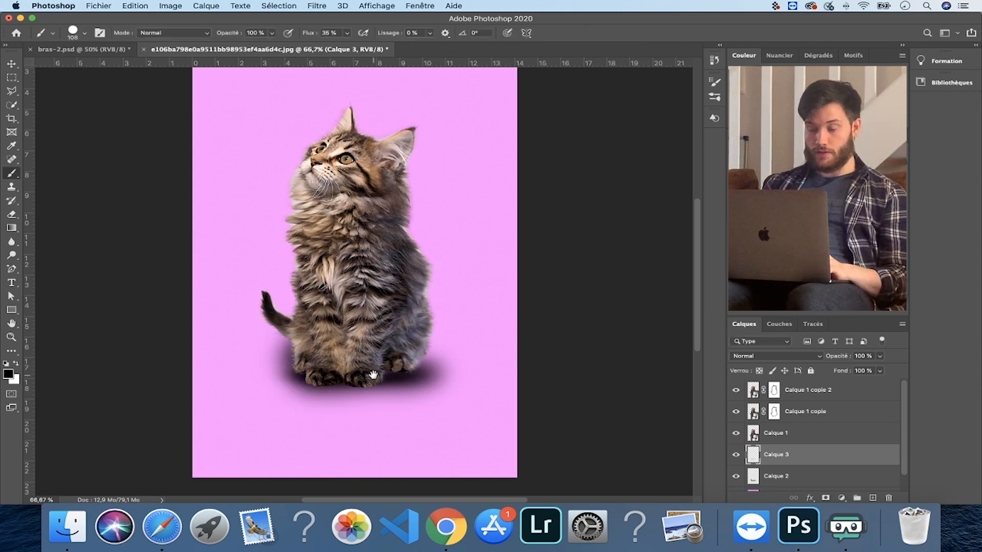
# - Paint a third contact shadow beneath the paws on a new layer, apply the Gaussian blur again, and transform it
pyautogui.click(873, 497)
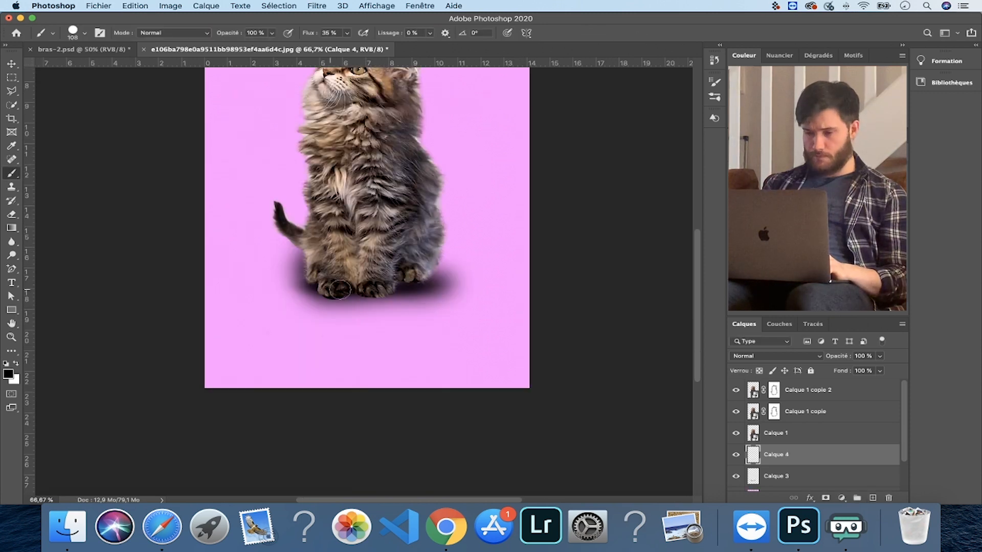
pyautogui.moveTo(340, 289)
pyautogui.mouseDown()
pyautogui.moveTo(415, 288)
pyautogui.moveTo(309, 288)
pyautogui.mouseUp()
pyautogui.click(316, 7)
pyautogui.click(340, 16)
pyautogui.press('super+t')
pyautogui.press('Return')
# - Add another shadow on a new layer beneath the cat and spread it with a directional blur
pyautogui.click(873, 500)
pyautogui.click(84, 33)
pyautogui.click(317, 6)
pyautogui.moveTo(391, 163)
pyautogui.click(571, 207)
pyautogui.moveTo(504, 257); pyautogui.dragTo(510, 264)
pyautogui.moveTo(414, 301); pyautogui.dragTo(448, 302)
pyautogui.click(556, 130)
# - Transform the directionally blurred shadow to fit closely under the cat's paws
pyautogui.press('super+t')
pyautogui.moveTo(355, 298)
pyautogui.mouseDown()
pyautogui.moveTo(355, 313)
pyautogui.moveTo(387, 285)
pyautogui.moveTo(357, 292)
pyautogui.mouseUp()
pyautogui.press('Return')
pyautogui.press('super+t')
pyautogui.moveTo(453, 269); pyautogui.dragTo(441, 273)
pyautogui.press('Return')
# - Warp the directionally blurred shadow, pulling its upper-left corner outward towards the tail
pyautogui.press('v')
pyautogui.moveTo(430, 231); pyautogui.dragTo(445, 246)
pyautogui.click(136, 6)
pyautogui.moveTo(220, 250)
pyautogui.click(358, 296)
pyautogui.moveTo(278, 263)
pyautogui.mouseDown()
pyautogui.moveTo(259, 267)
pyautogui.moveTo(275, 267)
pyautogui.mouseUp()
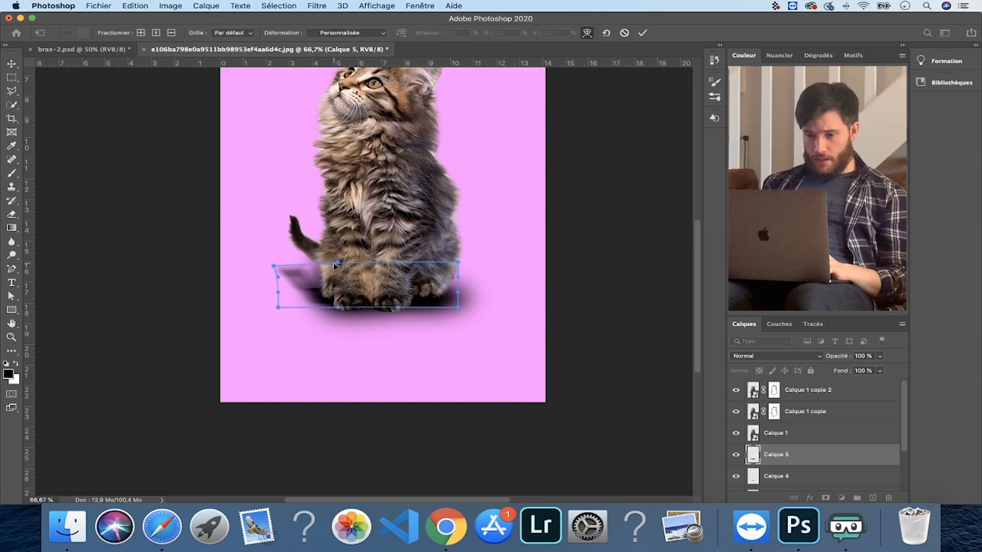
pyautogui.press('Return')
# - Select all the shadow layers from Calque 5 down to Calque 2 and convert them into one smart object
pyautogui.press('super+minus')
pyautogui.scroll(-5, 809, 440)
pyautogui.keyDown('shift'); pyautogui.click(810, 458); pyautogui.keyUp('shift')
pyautogui.rightClick(819, 457)
pyautogui.click(675, 188)
# - Try the Produit blending mode on the combined shadow, compare it with the layer hidden, and restore Normal
pyautogui.press('super+plus')
pyautogui.press('super+plus')
pyautogui.moveTo(450, 491); pyautogui.dragTo(471, 344)
pyautogui.click(776, 357)
pyautogui.click(763, 409)
pyautogui.click(736, 455)
pyautogui.click(736, 455)
pyautogui.click(776, 357)
pyautogui.click(745, 302)
# - Duplicate the combined shadow and transform the copy into a narrower, flatter shadow directly beneath the paws
pyautogui.press('super+j')
pyautogui.press('super+t')
pyautogui.moveTo(199, 263); pyautogui.dragTo(284, 264)
pyautogui.moveTo(528, 262); pyautogui.dragTo(442, 262)
pyautogui.moveTo(410, 264); pyautogui.dragTo(397, 253)
pyautogui.moveTo(348, 169); pyautogui.dragTo(347, 250)
pyautogui.moveTo(362, 287); pyautogui.dragTo(360, 264)
pyautogui.moveTo(268, 266); pyautogui.dragTo(258, 266)
pyautogui.moveTo(438, 264); pyautogui.dragTo(438, 270)
pyautogui.moveTo(424, 273); pyautogui.dragTo(430, 273)
pyautogui.press('Return')
# - Create a layer above Groupe 1 and paint black shading along the undersides of the cat's paws
pyautogui.press('super+plus')
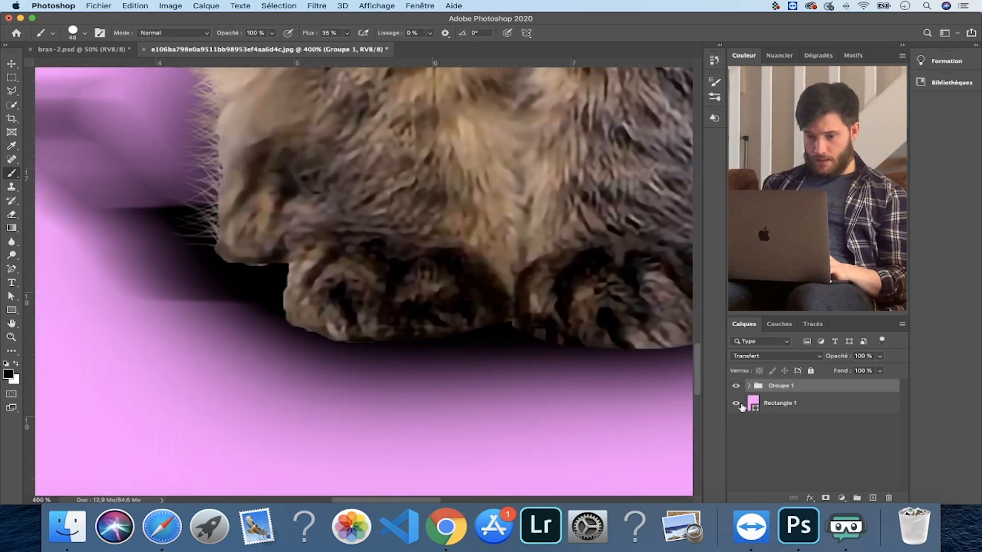
pyautogui.click(873, 498)
pyautogui.moveTo(205, 247); pyautogui.dragTo(288, 274)
pyautogui.hscroll(3, 289, 275)
pyautogui.moveTo(266, 271)
pyautogui.mouseDown()
pyautogui.moveTo(294, 281)
pyautogui.moveTo(473, 281)
pyautogui.mouseUp()
pyautogui.hscroll(10, 294, 281)
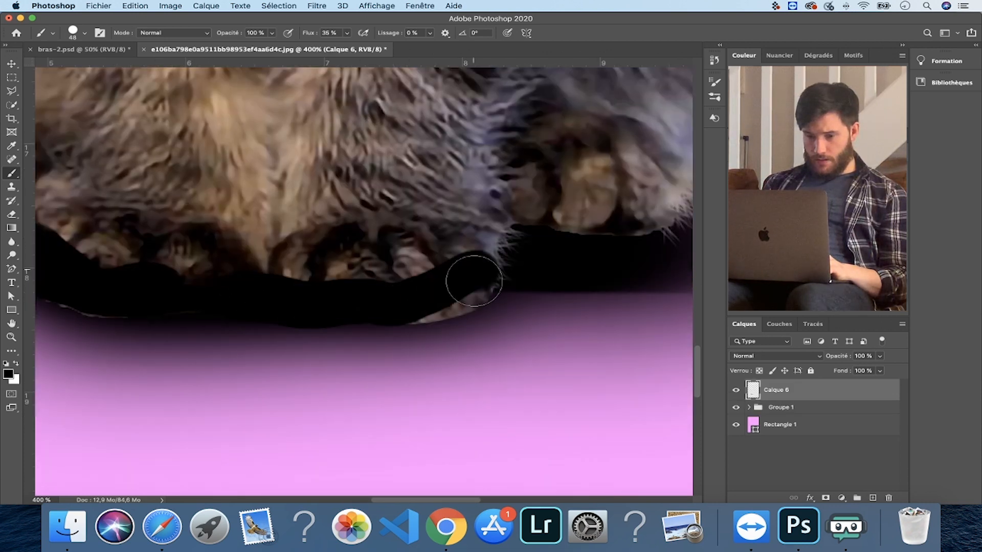
pyautogui.hscroll(5, 473, 281)
pyautogui.moveTo(307, 279); pyautogui.dragTo(385, 261)
# - Extend the black shading up the left edge of the legs and clip Calque 6 to Groupe 1
pyautogui.hscroll(-15, 385, 262)
pyautogui.scroll(10, 385, 261)
pyautogui.moveTo(414, 353)
pyautogui.mouseDown()
pyautogui.moveTo(333, 267)
pyautogui.moveTo(234, 232)
pyautogui.mouseUp()
pyautogui.moveTo(243, 232); pyautogui.dragTo(287, 300)
pyautogui.keyDown('alt'); pyautogui.click(796, 399); pyautogui.keyUp('alt')
pyautogui.moveTo(395, 381); pyautogui.dragTo(295, 205)
# - Soften the clipped black shading on Calque 6 with a Gaussian blur
pyautogui.click(317, 6)
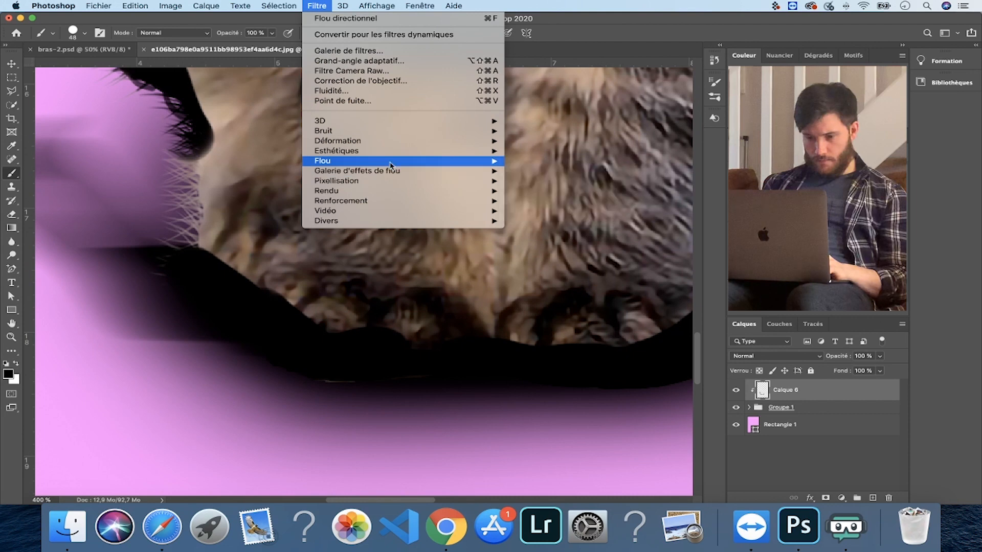
pyautogui.moveTo(390, 161)
pyautogui.click(557, 209)
pyautogui.moveTo(630, 282); pyautogui.dragTo(623, 281)
pyautogui.press('Return')
# - Try a second black shading layer along the paws and right-hand fur edge, clipped to Groupe 1 and softened with Gaussian blur
pyautogui.click(873, 498)
pyautogui.moveTo(179, 166)
pyautogui.mouseDown()
pyautogui.moveTo(180, 189)
pyautogui.moveTo(552, 360)
pyautogui.mouseUp()
pyautogui.hscroll(10, 553, 361)
pyautogui.moveTo(290, 355)
pyautogui.mouseDown()
pyautogui.moveTo(436, 297)
pyautogui.moveTo(534, 165)
pyautogui.mouseUp()
pyautogui.hscroll(8, 436, 296)
pyautogui.keyDown('alt'); pyautogui.click(802, 401); pyautogui.keyUp('alt')
pyautogui.scroll(6, 493, 268)
pyautogui.moveTo(493, 267); pyautogui.dragTo(500, 182)
pyautogui.click(317, 6)
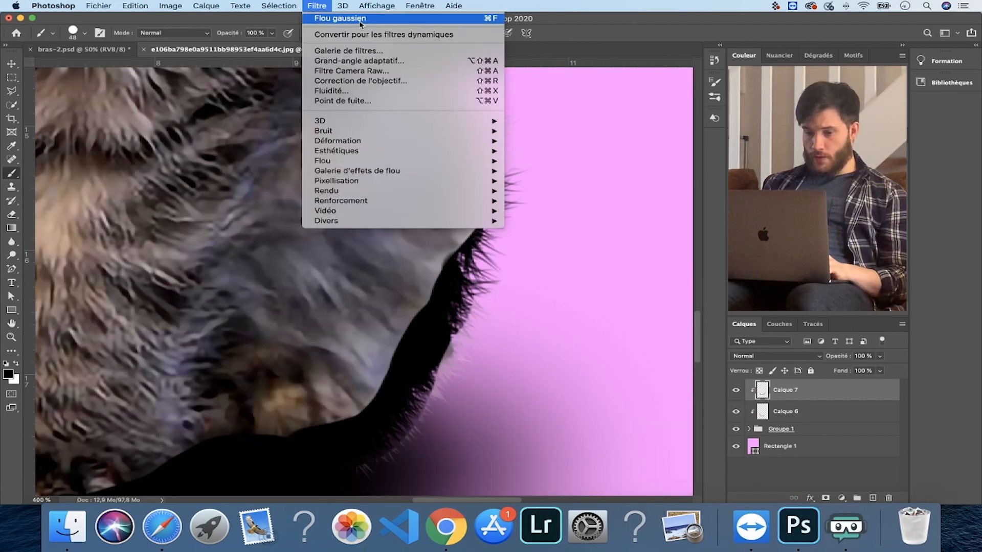
pyautogui.click(353, 18)
# - Try stretching the second shading layer wider and lower around the cat, compare it, and delete Calque 7
pyautogui.press('super+minus')
pyautogui.press('super+minus')
pyautogui.hscroll(-8, 538, 276)
pyautogui.press('super+t')
pyautogui.moveTo(191, 290); pyautogui.dragTo(189, 290)
pyautogui.moveTo(438, 398); pyautogui.dragTo(439, 425)
pyautogui.hscroll(5, 439, 358)
pyautogui.moveTo(566, 288); pyautogui.dragTo(587, 288)
pyautogui.press('Return')
pyautogui.press('super+minus')
pyautogui.press('super+minus')
pyautogui.moveTo(596, 193); pyautogui.dragTo(639, 253)
pyautogui.click(736, 390)
pyautogui.press('Delete')
# - Lower the opacity of the clipped shading layer Calque 6 to 75%
pyautogui.click(879, 357)
pyautogui.moveTo(882, 369); pyautogui.dragTo(867, 370)
pyautogui.press('super+plus')
pyautogui.press('super+plus')
pyautogui.press('super+plus')
pyautogui.hscroll(-5, 461, 193)
pyautogui.scroll(12, 460, 193)
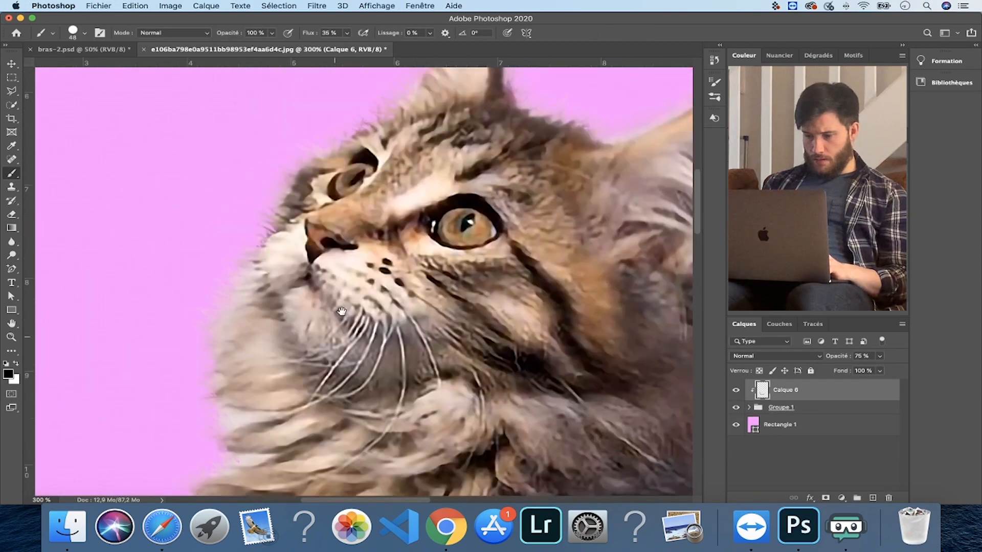
# - Check the shadow layers by toggling their visibility and set the opacity of Calque 5 to 93%
pyautogui.press('super+minus')
pyautogui.press('super+minus')
pyautogui.press('super+minus')
pyautogui.scroll(-4, 313, 340)
pyautogui.press('v')
pyautogui.click(308, 355)
pyautogui.click(794, 453)
pyautogui.doubleClick(737, 459)
pyautogui.click(823, 481)
pyautogui.click(880, 356)
pyautogui.moveTo(882, 369)
pyautogui.mouseDown()
pyautogui.moveTo(864, 369)
pyautogui.moveTo(878, 370)
pyautogui.mouseUp()
# - Change the fill colour of the background layer Rectangle 1 to pale light blue and select the Calque 5 shadow
pyautogui.scroll(-4, 624, 390)
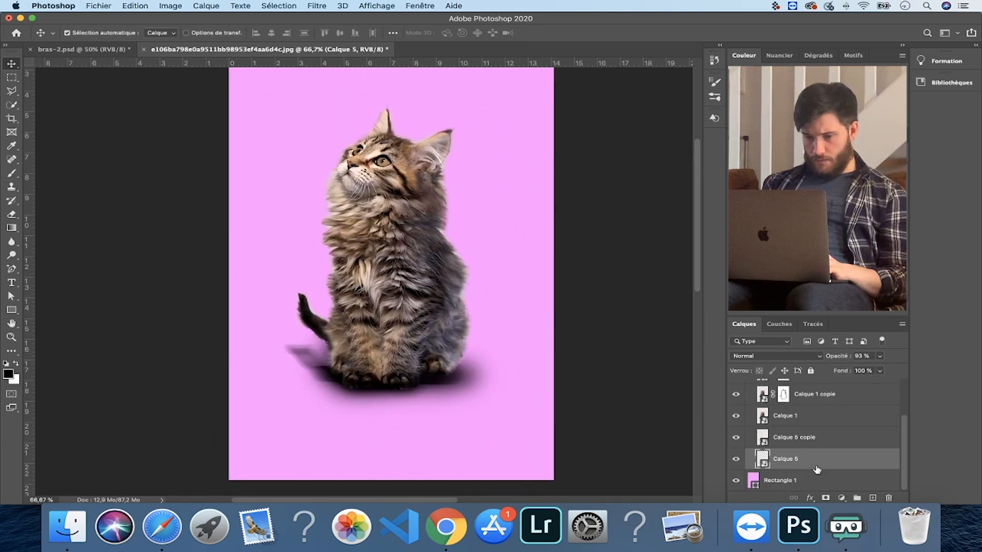
pyautogui.doubleClick(752, 480)
pyautogui.write('4fcbff')
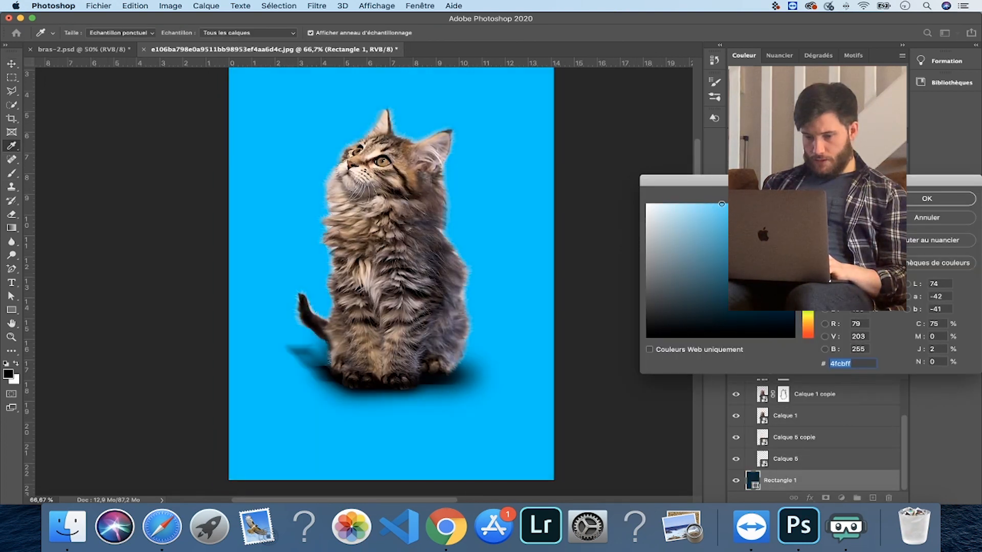
pyautogui.moveTo(722, 204); pyautogui.dragTo(675, 191)
pyautogui.click(927, 199)
pyautogui.moveTo(428, 292); pyautogui.dragTo(416, 232)
pyautogui.click(443, 348)
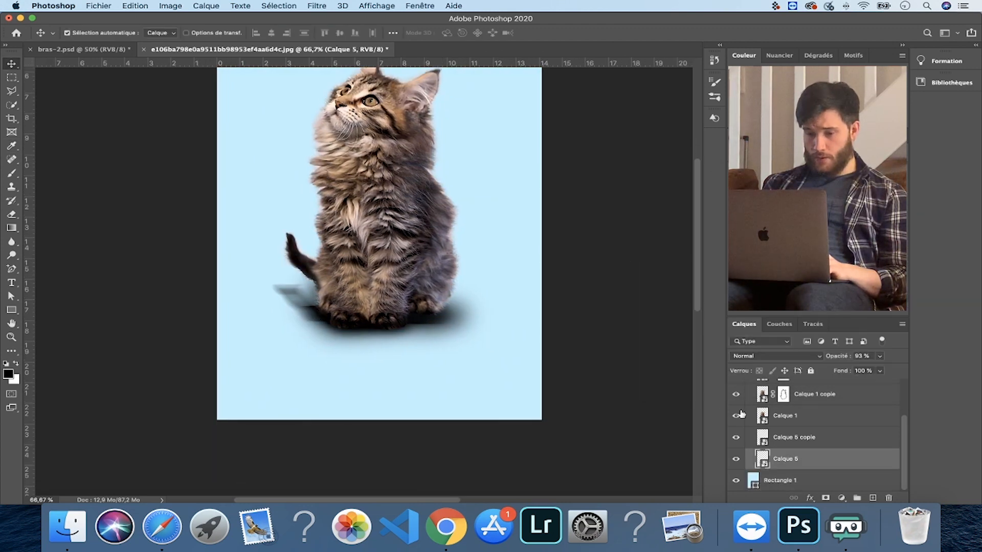
# - Paint a broad black shape under the cat on a new layer above Calque 6, using a brush of size 248
pyautogui.press('super+minus')
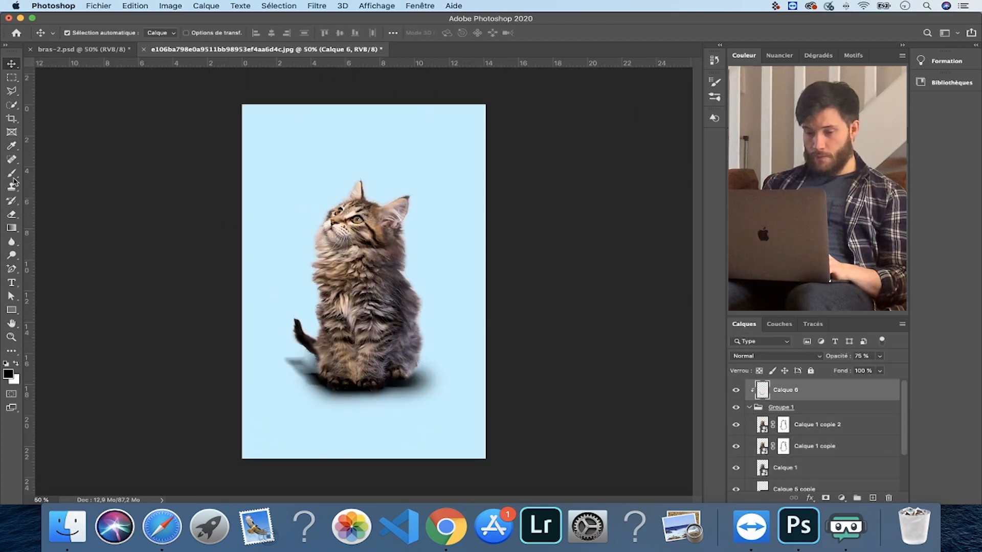
pyautogui.click(12, 175)
pyautogui.click(85, 33)
pyautogui.click(300, 382)
pyautogui.click(873, 498)
pyautogui.moveTo(297, 386); pyautogui.dragTo(425, 395)
# - Apply a Gaussian blur to the black shape on Calque 7 to soften it into a diffuse shadow
pyautogui.click(317, 6)
pyautogui.moveTo(417, 164)
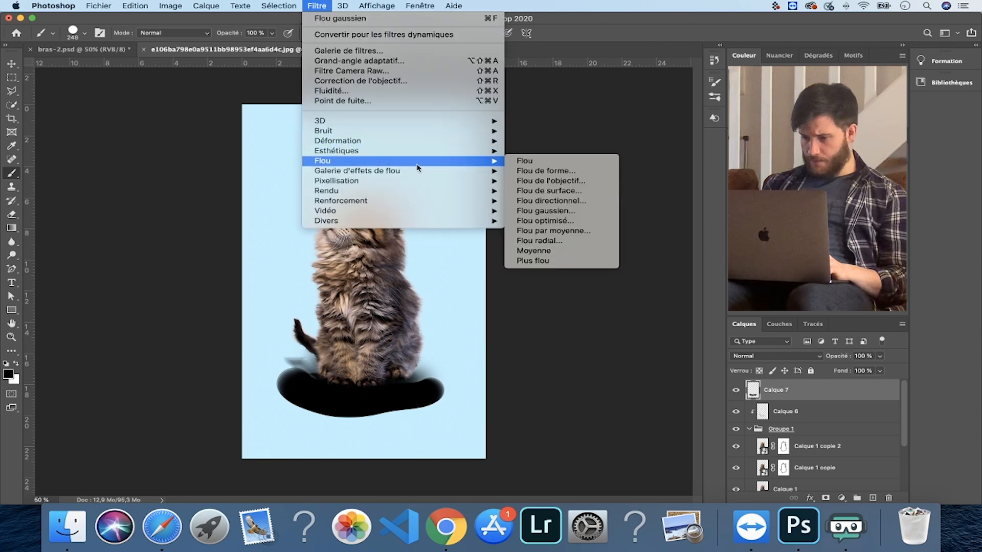
pyautogui.click(546, 211)
pyautogui.moveTo(647, 283); pyautogui.dragTo(642, 283)
pyautogui.press('Return')
# - Move the blurred Calque 7 down the layer stack, then enlarge and widen it into a broad shadow under the cat
pyautogui.doubleClick(803, 391)
pyautogui.click(777, 293)
pyautogui.moveTo(802, 393); pyautogui.dragTo(791, 429)
pyautogui.click(12, 64)
pyautogui.moveTo(337, 402); pyautogui.dragTo(339, 394)
pyautogui.press('super+t')
pyautogui.moveTo(362, 443); pyautogui.dragTo(357, 480)
pyautogui.moveTo(484, 399); pyautogui.dragTo(530, 399)
pyautogui.moveTo(454, 424)
pyautogui.mouseDown()
pyautogui.moveTo(421, 406)
pyautogui.moveTo(453, 406)
pyautogui.mouseUp()
pyautogui.press('Return')
# - Lower the opacity of Calque 7 to 58% and stretch the shadow further around the cat's base
pyautogui.click(881, 356)
pyautogui.moveTo(883, 369); pyautogui.dragTo(858, 370)
pyautogui.moveTo(465, 418); pyautogui.dragTo(460, 432)
pyautogui.press('super+t')
pyautogui.moveTo(358, 474); pyautogui.dragTo(358, 498)
pyautogui.moveTo(393, 418); pyautogui.dragTo(401, 404)
pyautogui.moveTo(367, 304); pyautogui.dragTo(366, 281)
pyautogui.press('Return')
# - Place Calque 7 directly beneath the collapsed Groupe 1 and reduce its opacity to 38%
pyautogui.click(749, 429)
pyautogui.moveTo(785, 425)
pyautogui.mouseDown()
pyautogui.moveTo(784, 400)
pyautogui.moveTo(780, 435)
pyautogui.mouseUp()
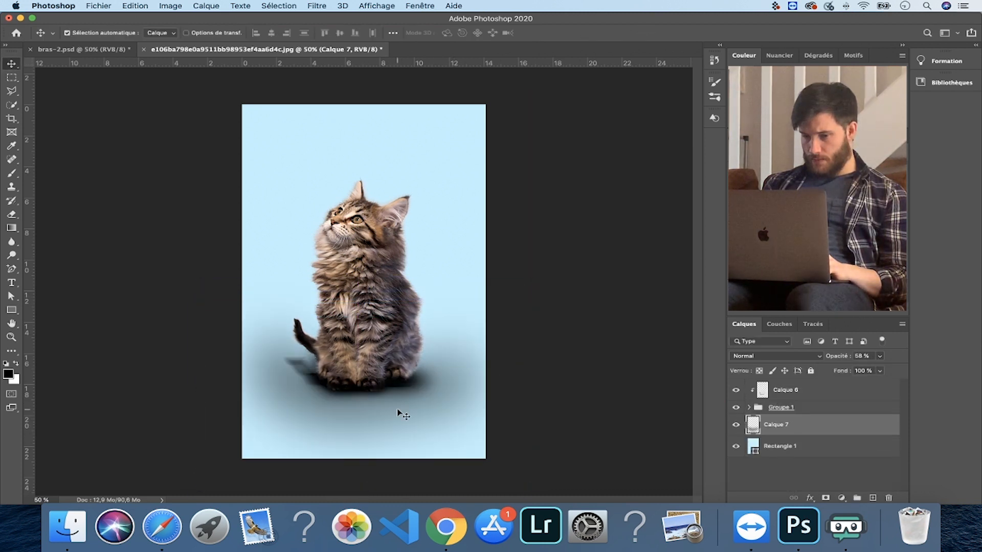
pyautogui.click(881, 357)
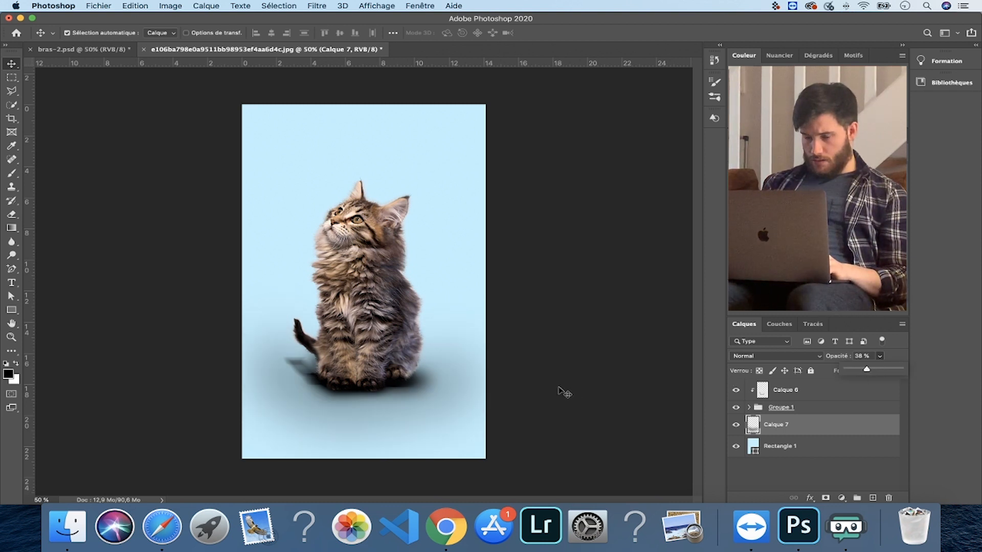
# - Change the fill colour of the background layer Rectangle 1 to the more saturated light blue aae6ff
pyautogui.click(838, 449)
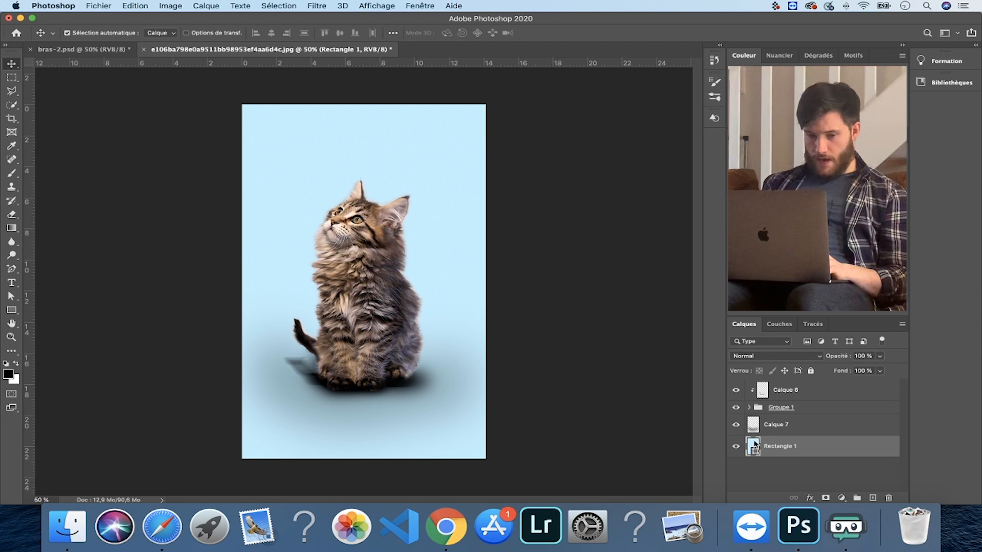
pyautogui.doubleClick(755, 445)
pyautogui.moveTo(754, 301)
pyautogui.mouseDown()
pyautogui.moveTo(769, 259)
pyautogui.moveTo(696, 202)
pyautogui.mouseUp()
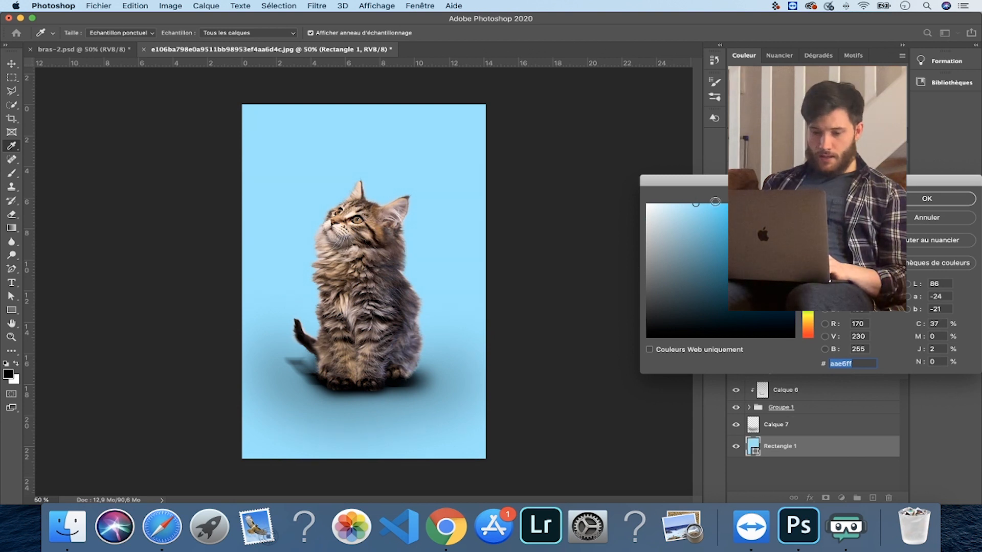
pyautogui.click(934, 199)
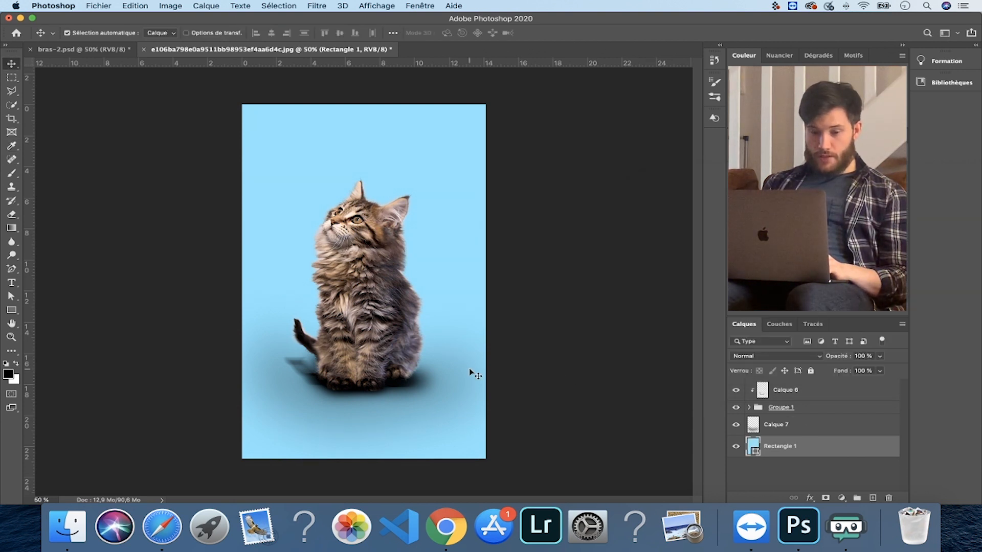
# - Draw a tall vertical rectangle about 196 by 2944 px beside the cat, on a new layer above Rectangle 1
pyautogui.moveTo(11, 310); pyautogui.dragTo(46, 311)
pyautogui.click(874, 499)
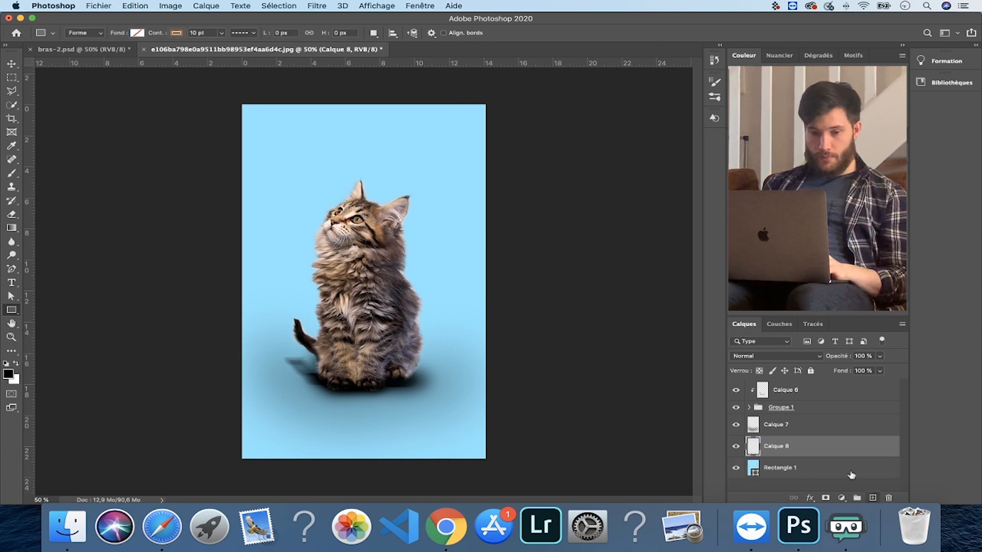
pyautogui.click(737, 449)
pyautogui.click(737, 450)
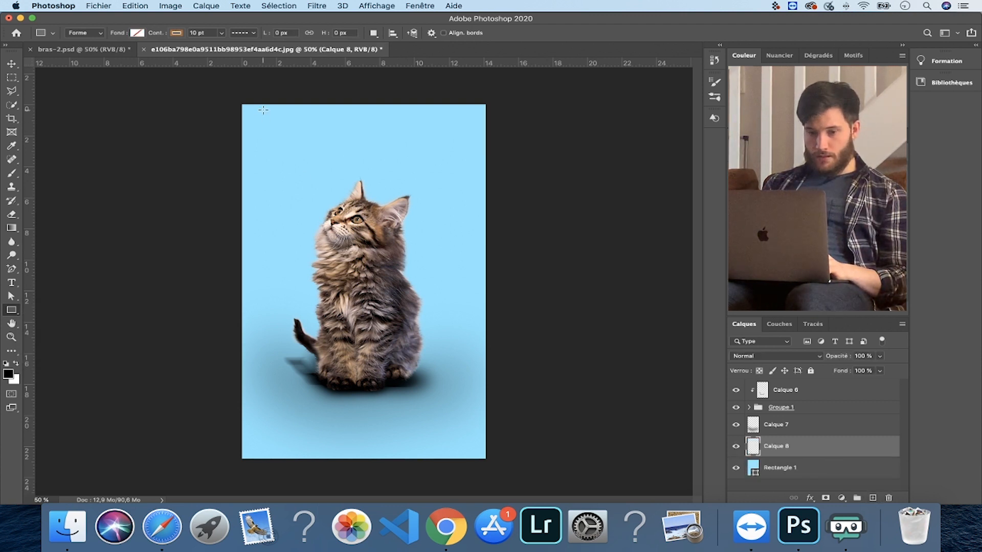
pyautogui.moveTo(258, 91)
pyautogui.mouseDown()
pyautogui.moveTo(299, 412)
pyautogui.moveTo(286, 477)
pyautogui.mouseUp()
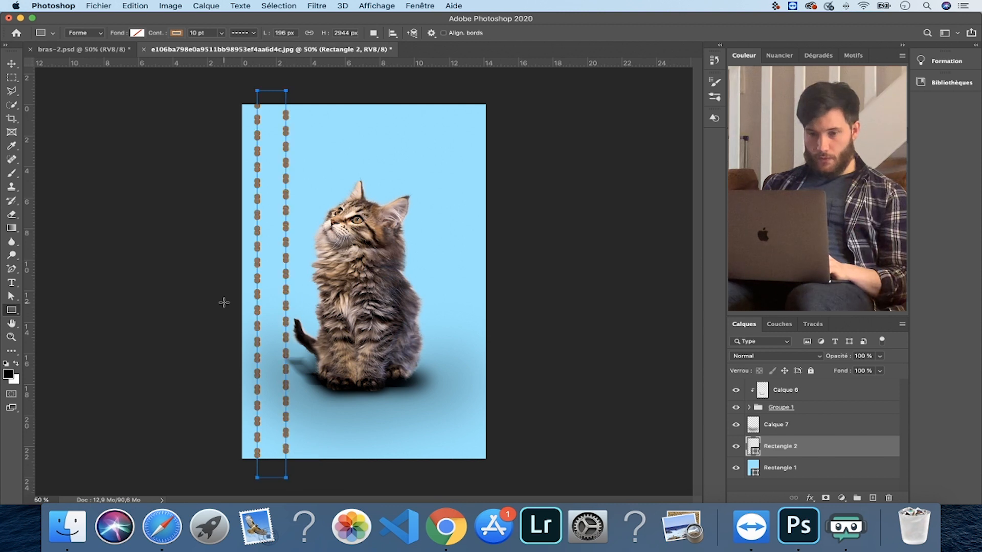
# - Fill the vertical rectangle Rectangle 2 with black and remove its dashed outline
pyautogui.click(10, 65)
pyautogui.click(10, 297)
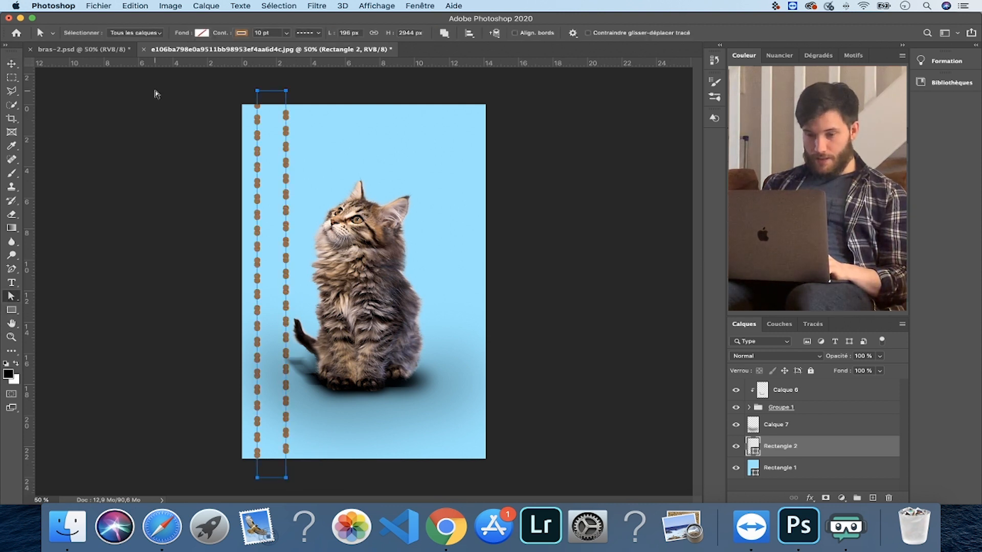
pyautogui.click(242, 34)
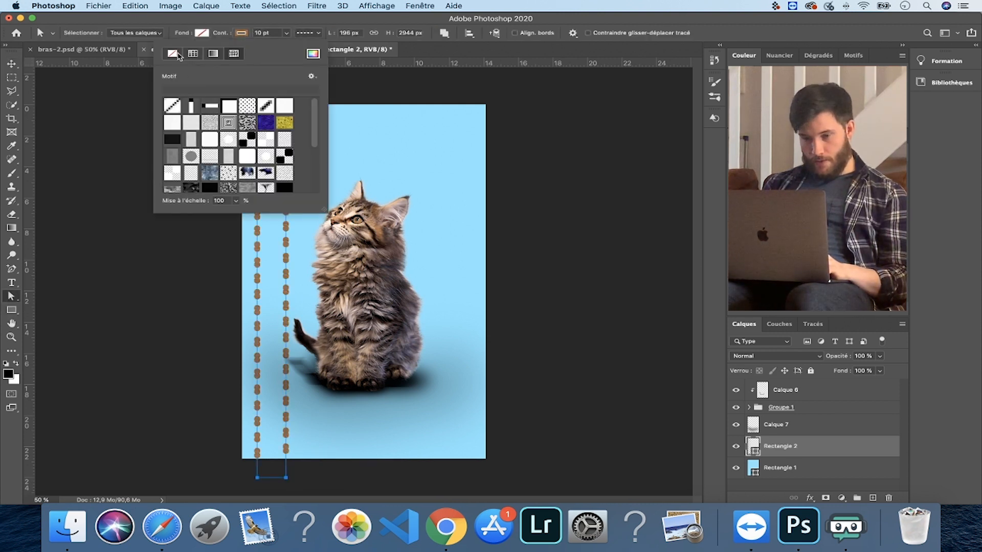
pyautogui.click(173, 54)
pyautogui.click(189, 89)
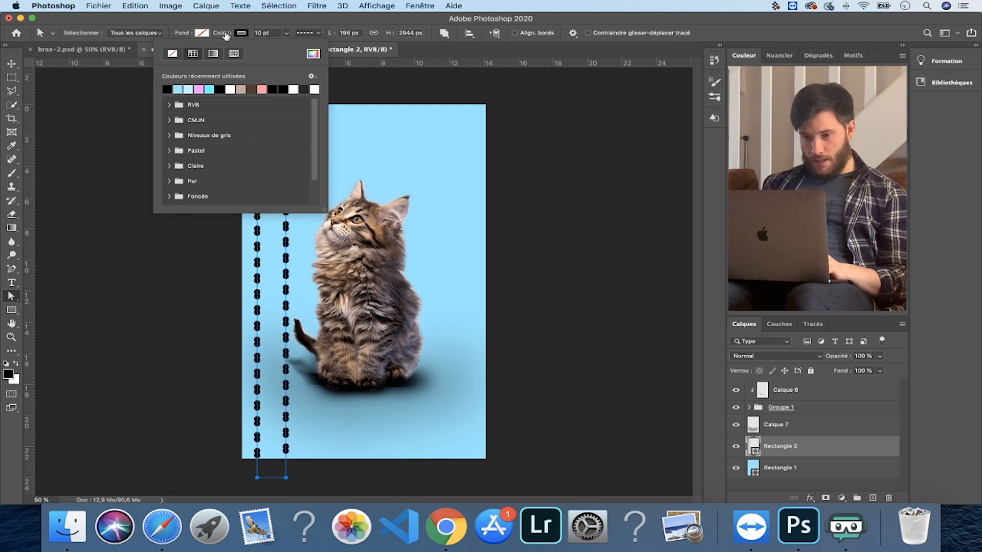
pyautogui.click(202, 33)
pyautogui.click(132, 89)
pyautogui.click(239, 33)
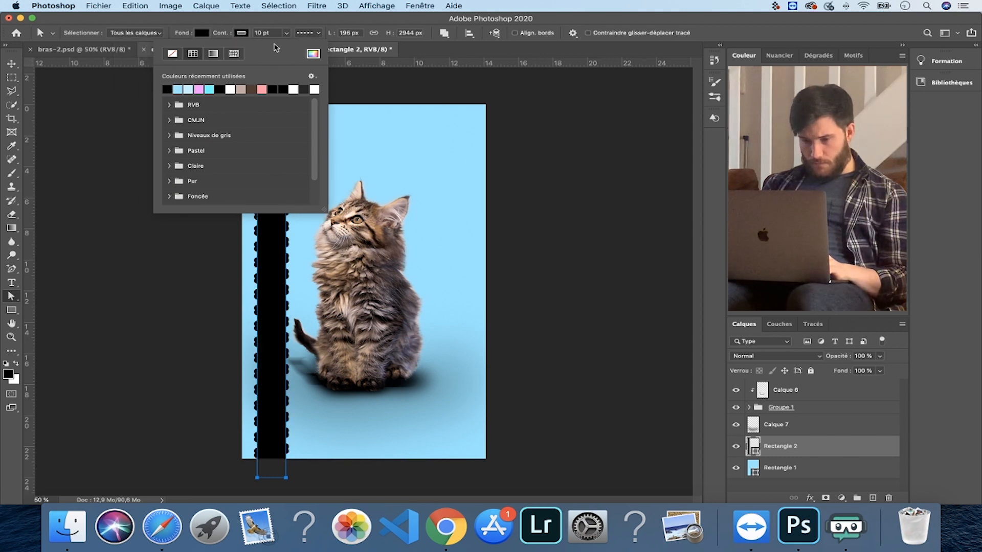
pyautogui.click(172, 54)
pyautogui.click(18, 65)
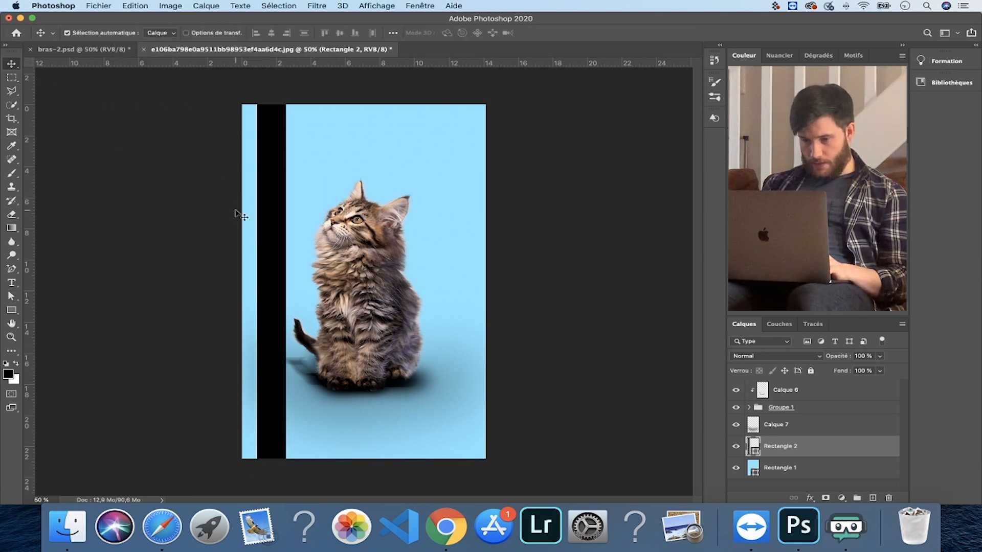
# - Duplicate the black stripe into four evenly spaced vertical stripes and centre them across the background
pyautogui.moveTo(276, 240); pyautogui.dragTo(401, 219)
pyautogui.press('Left')
pyautogui.press('Left')
pyautogui.press('Left')
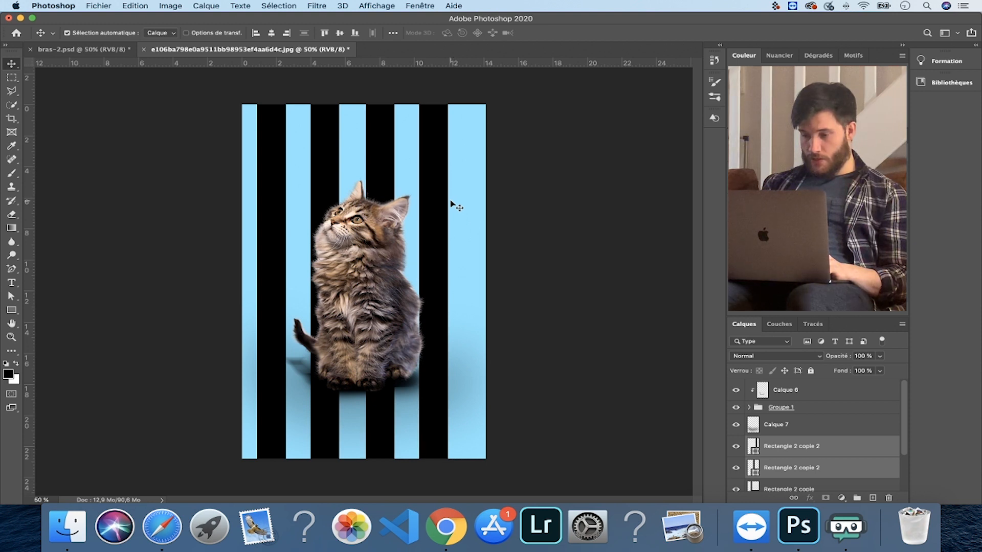
pyautogui.moveTo(278, 190); pyautogui.dragTo(292, 189)
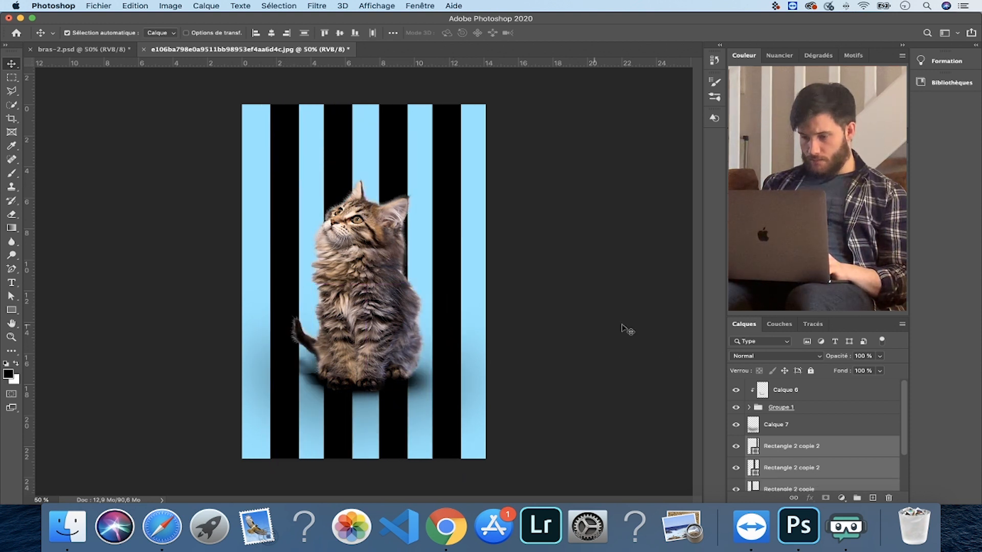
# - Merge the four stripe layers, from Rectangle 2 through its copies, into a single shape layer
pyautogui.click(820, 449)
pyautogui.scroll(-5, 821, 459)
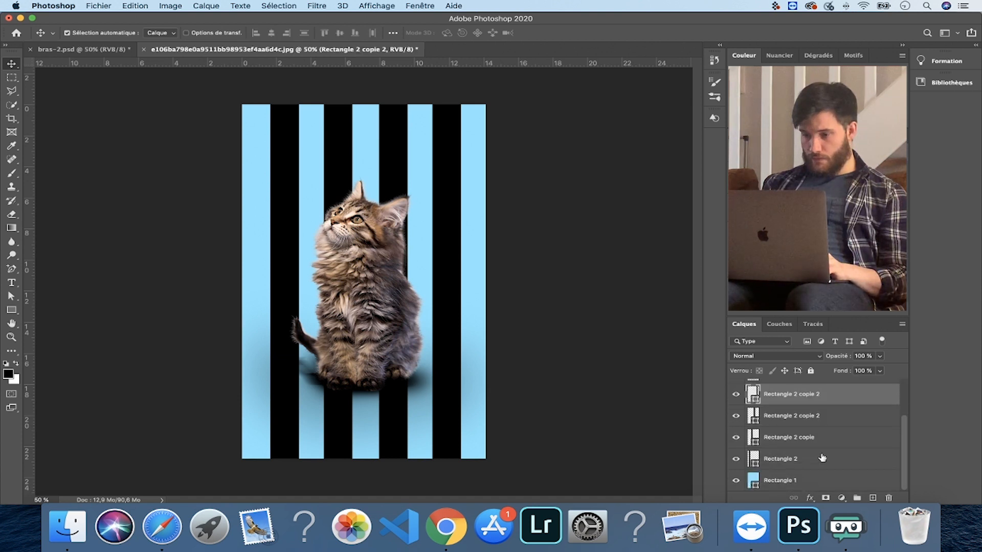
pyautogui.keyDown('shift'); pyautogui.click(821, 457); pyautogui.keyUp('shift')
pyautogui.rightClick(820, 456)
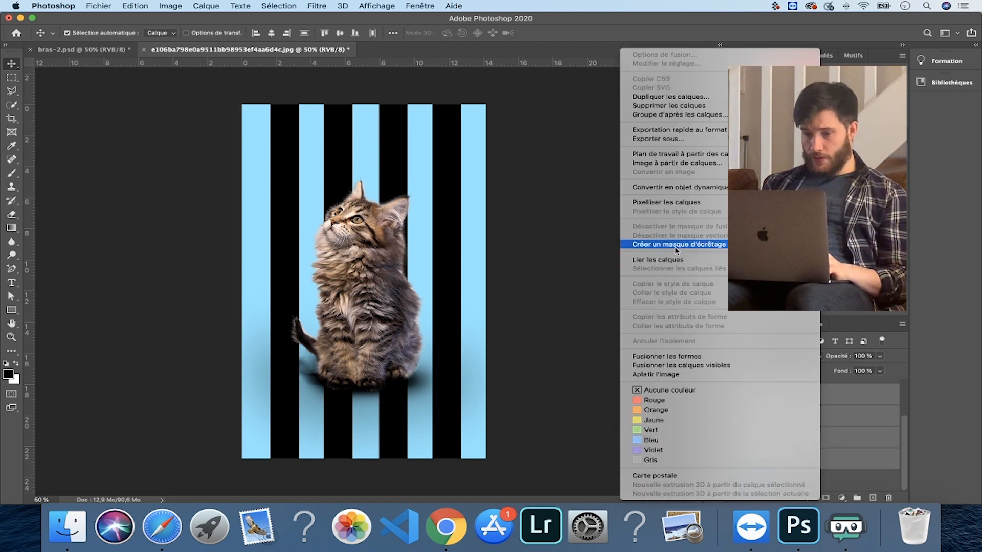
pyautogui.click(701, 357)
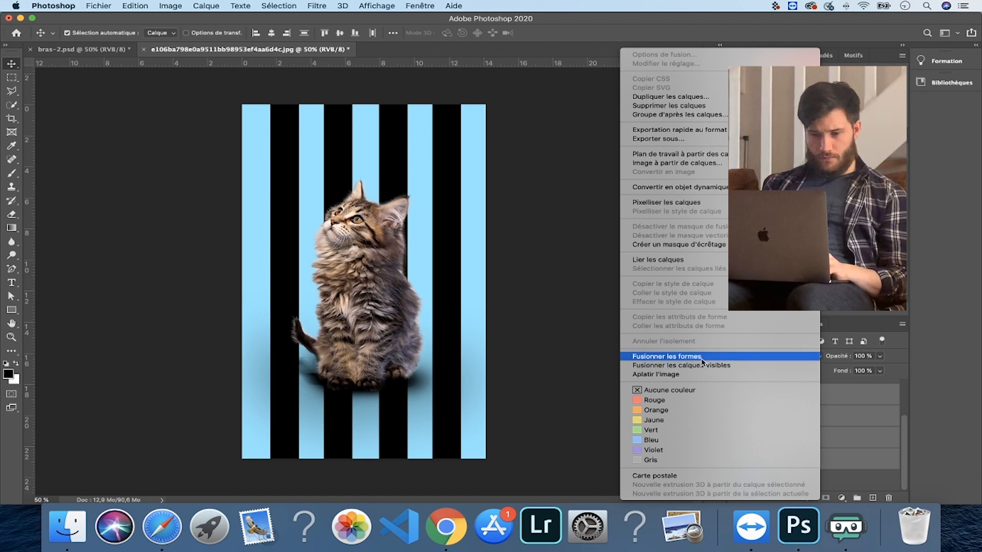
# - Start a Warp transformation on the merged stripes and split its grid horizontally at mid-height
pyautogui.click(174, 6)
pyautogui.moveTo(135, 6)
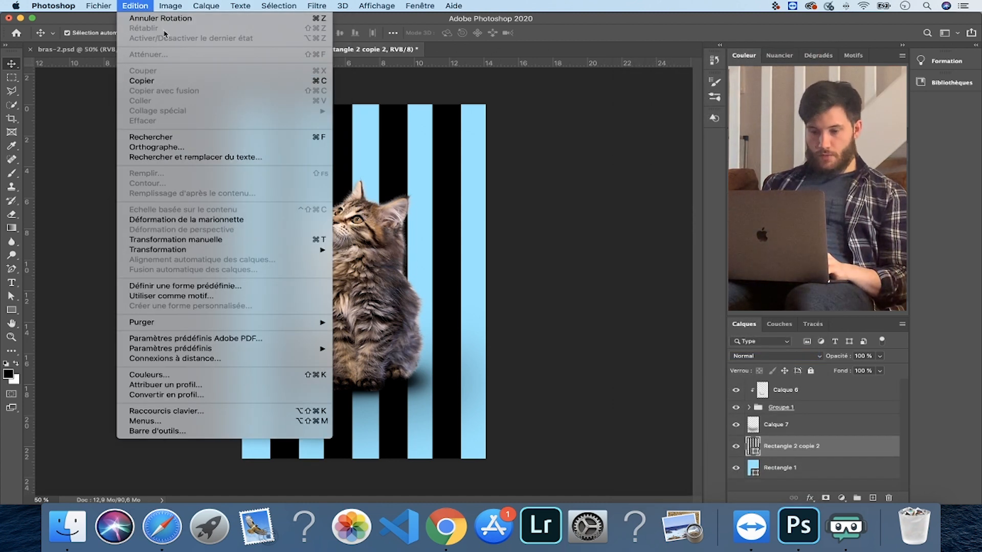
pyautogui.moveTo(217, 252)
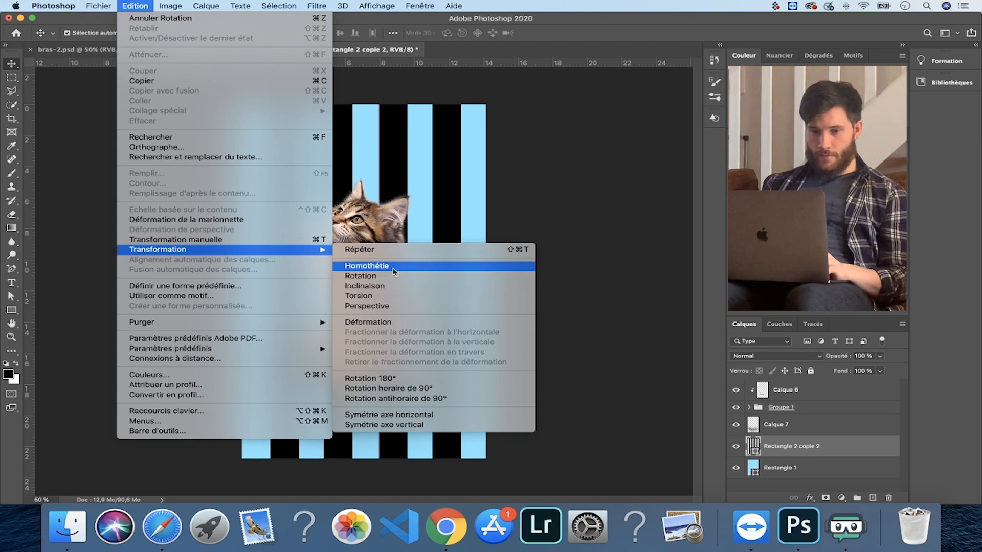
pyautogui.click(368, 322)
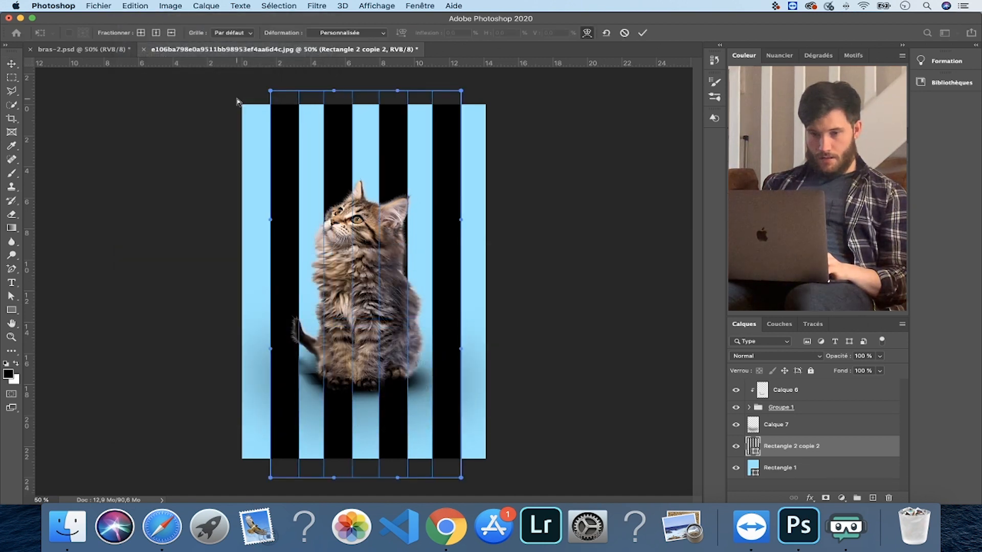
pyautogui.click(172, 34)
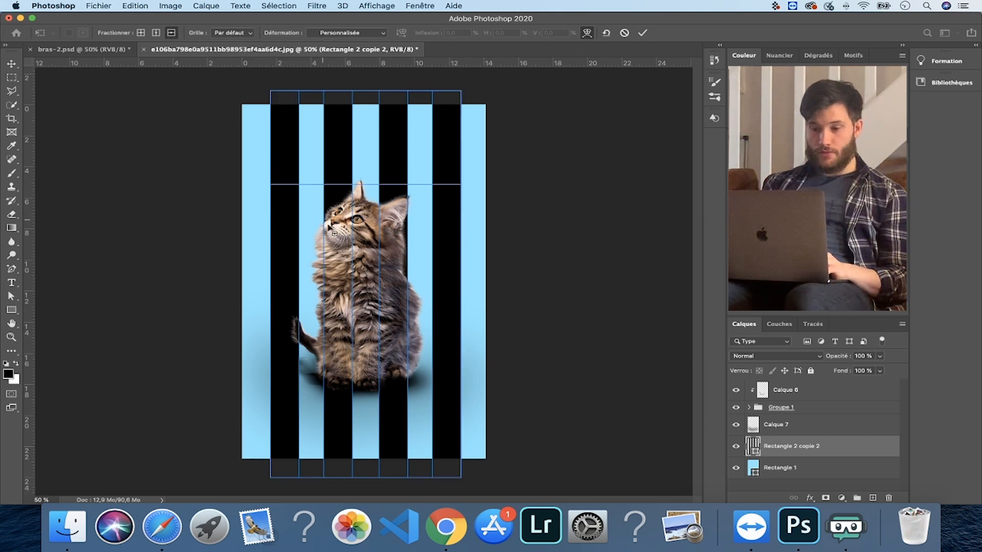
pyautogui.click(361, 285)
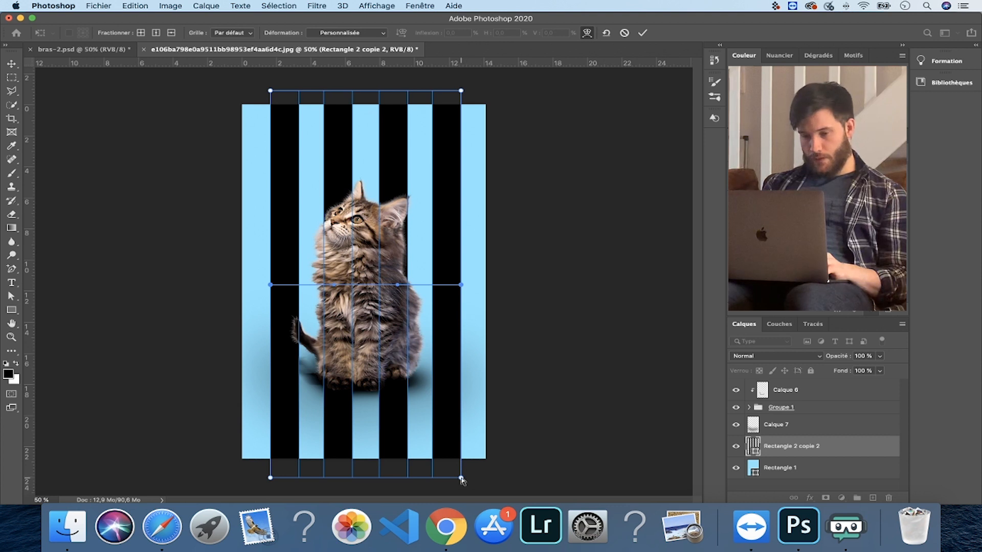
# - Spread the lower corners of the warp grid outward and lower both ends of its middle line to form a curved floor
pyautogui.moveTo(461, 479); pyautogui.dragTo(583, 480)
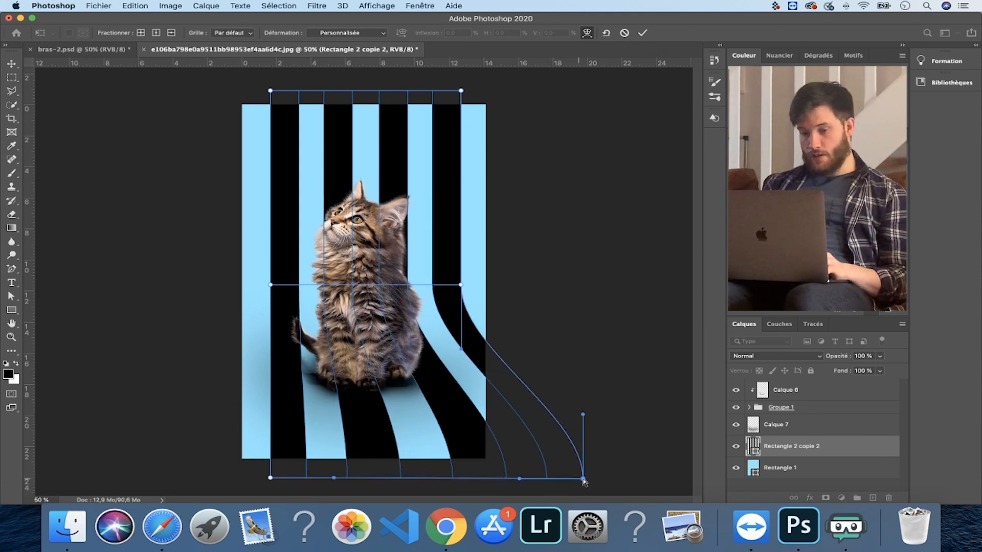
pyautogui.moveTo(270, 479); pyautogui.dragTo(162, 475)
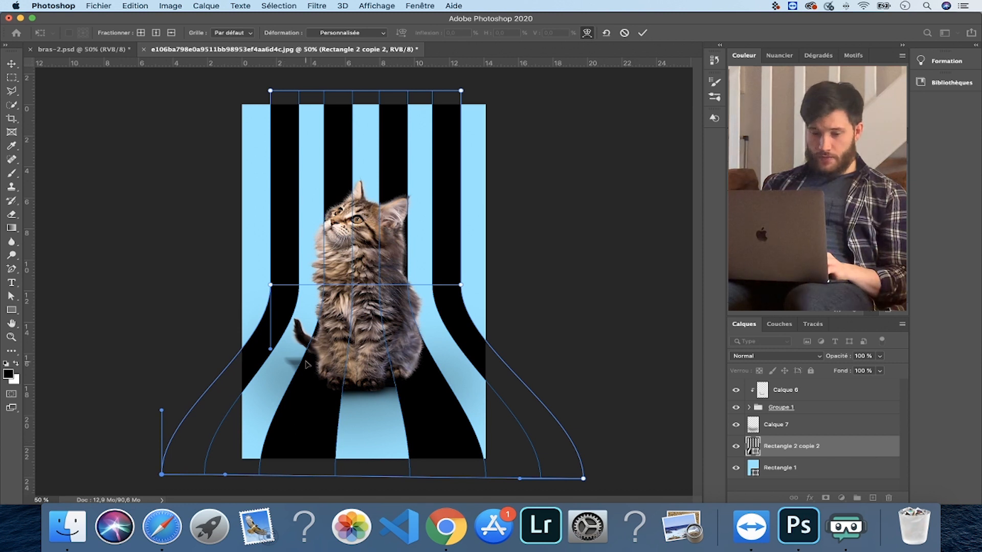
pyautogui.moveTo(460, 290); pyautogui.dragTo(468, 319)
pyautogui.moveTo(271, 286); pyautogui.dragTo(264, 315)
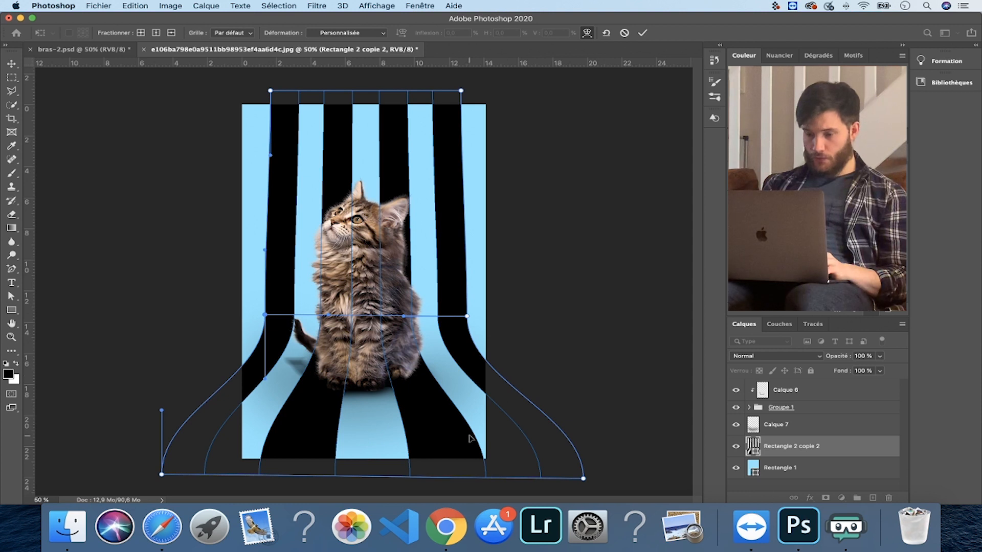
# - Straighten the lower stripe curves by pulling both bottom corner handles inward, then apply the warp
pyautogui.moveTo(162, 413); pyautogui.dragTo(204, 422)
pyautogui.click(584, 480)
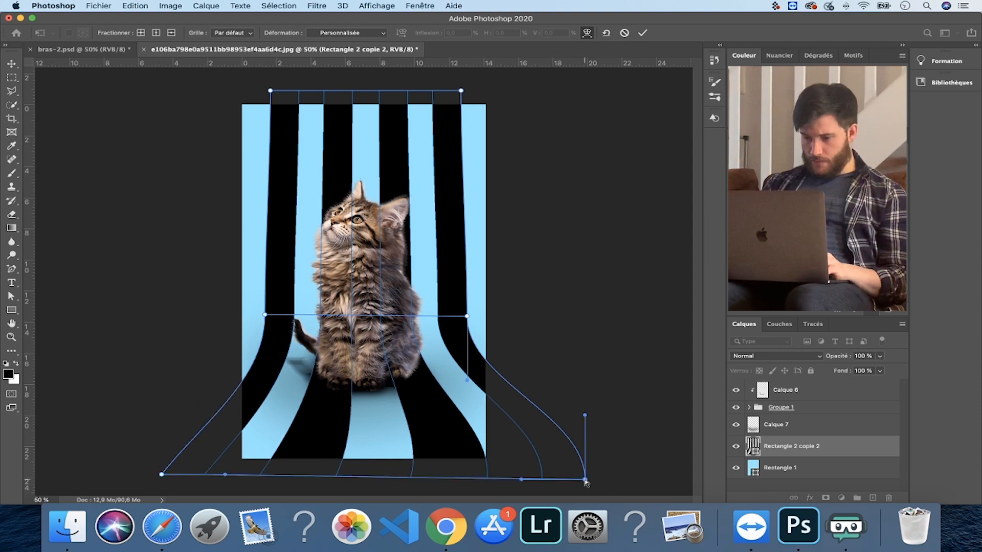
pyautogui.moveTo(585, 416); pyautogui.dragTo(524, 415)
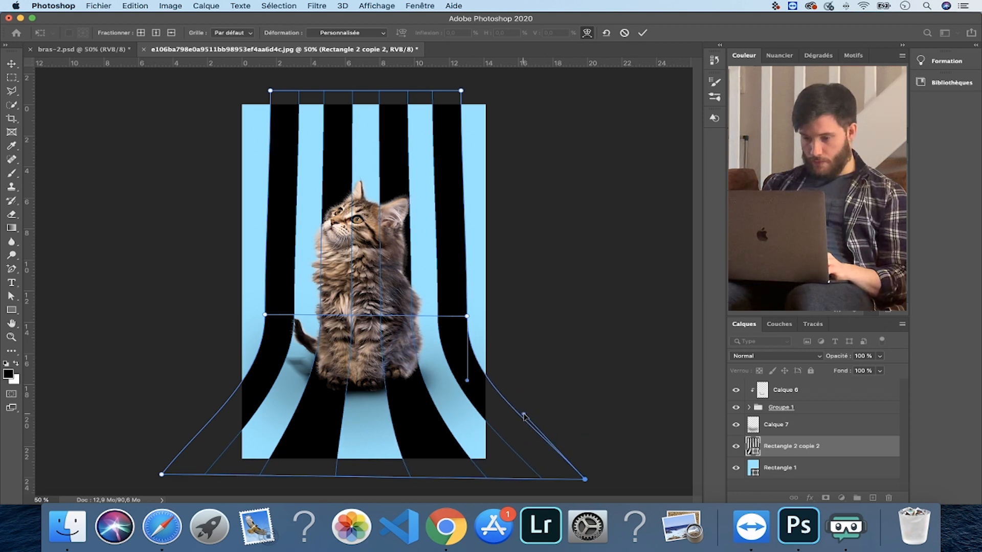
pyautogui.press('Return')
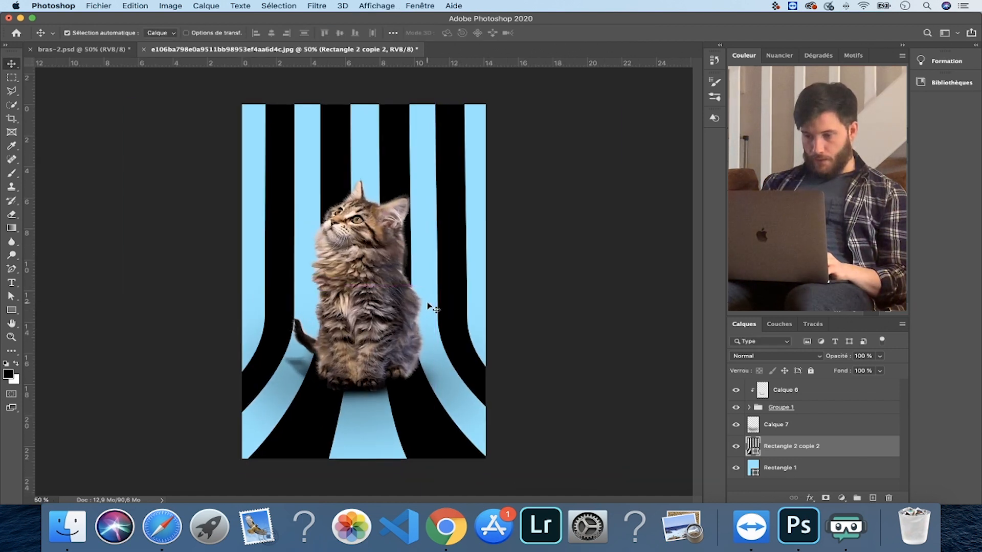
# - Reduce the opacity of the warped stripe layer to 68% and apply a Gaussian blur with a radius of 5.6 pixels
pyautogui.click(879, 356)
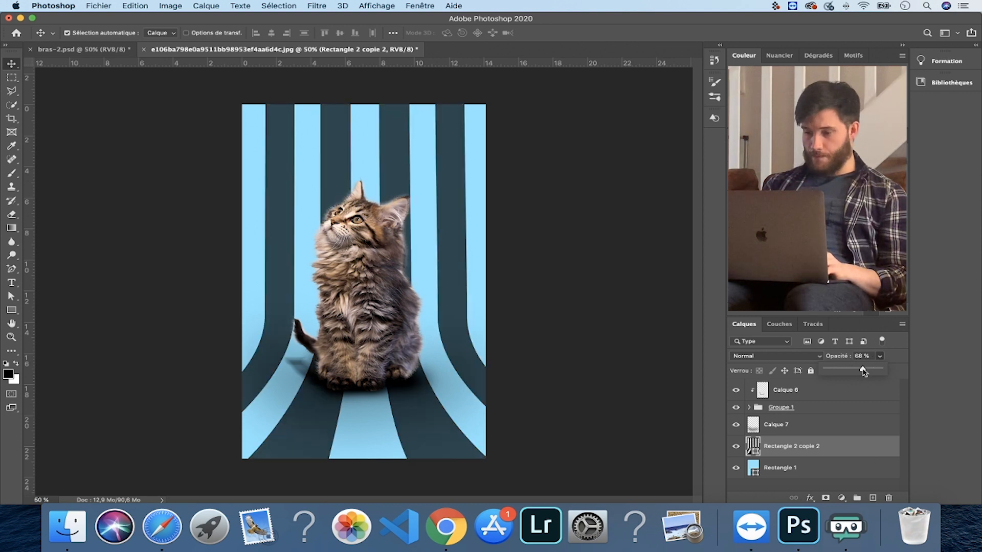
pyautogui.moveTo(863, 372); pyautogui.dragTo(862, 373)
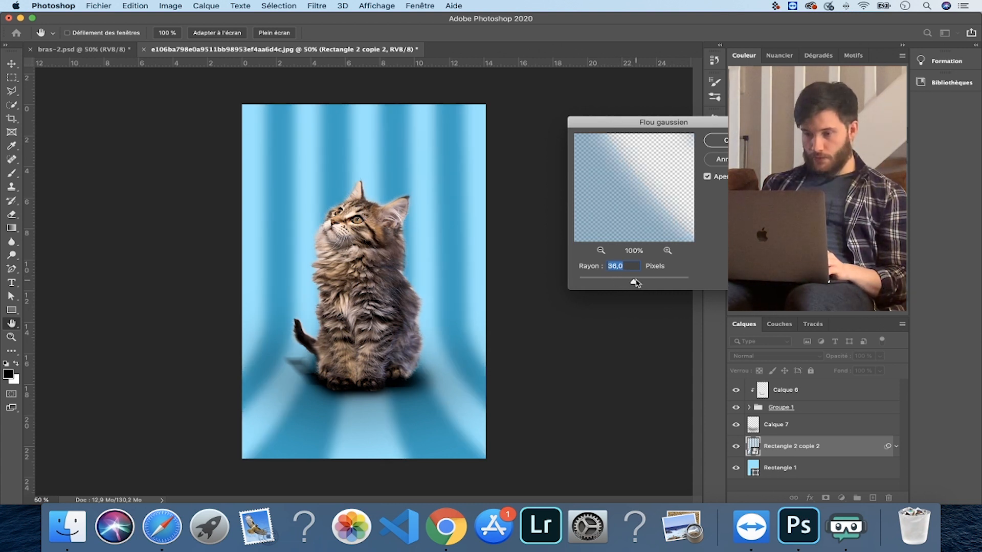
pyautogui.moveTo(636, 282); pyautogui.dragTo(628, 283)
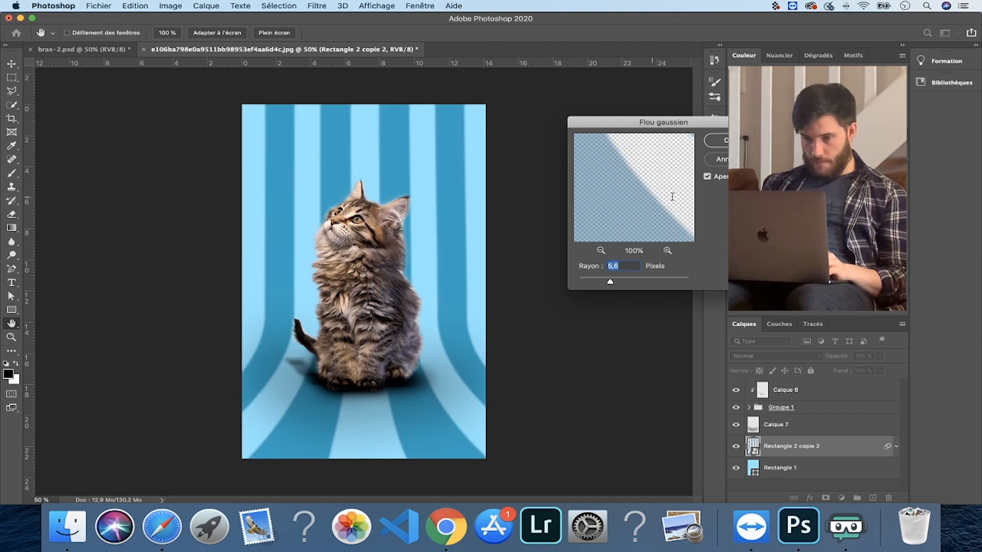
pyautogui.click(715, 141)
# - Duplicate the blurred stripe layer Rectangle 2 copie 2 and add a layer mask to the copy
pyautogui.moveTo(812, 435); pyautogui.dragTo(873, 497)
pyautogui.click(826, 497)
# - Draw a vertical gradient on the mask of Rectangle 2 copie 3, limiting the duplicated stripes to the floor area
pyautogui.click(12, 229)
pyautogui.moveTo(401, 335); pyautogui.dragTo(400, 402)
pyautogui.click(11, 64)
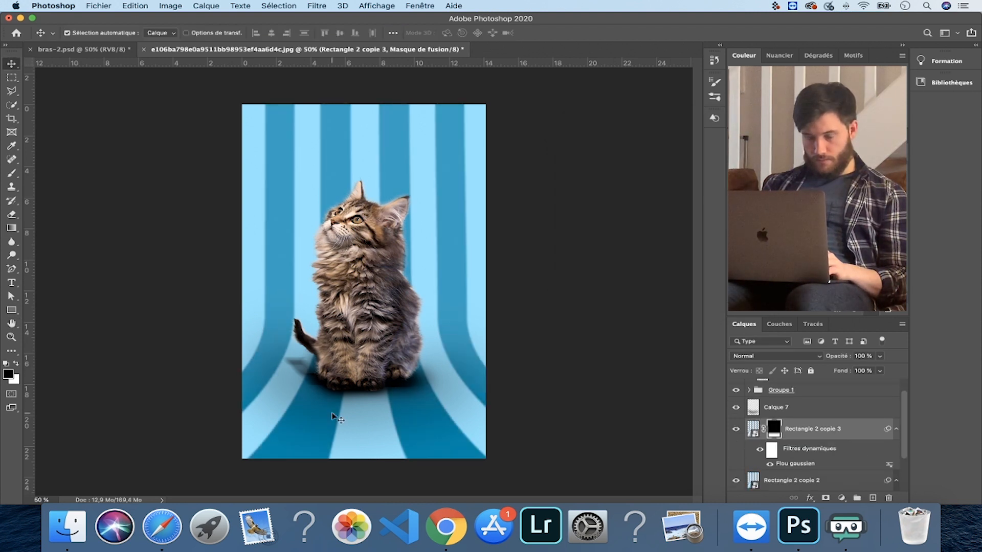
# - Undo the gradient drawn on the mask of Rectangle 2 copie 3
pyautogui.click(318, 385)
pyautogui.click(791, 482)
pyautogui.click(791, 483)
pyautogui.click(774, 450)
pyautogui.press('g')
pyautogui.press('super+z')
pyautogui.press('super+z')
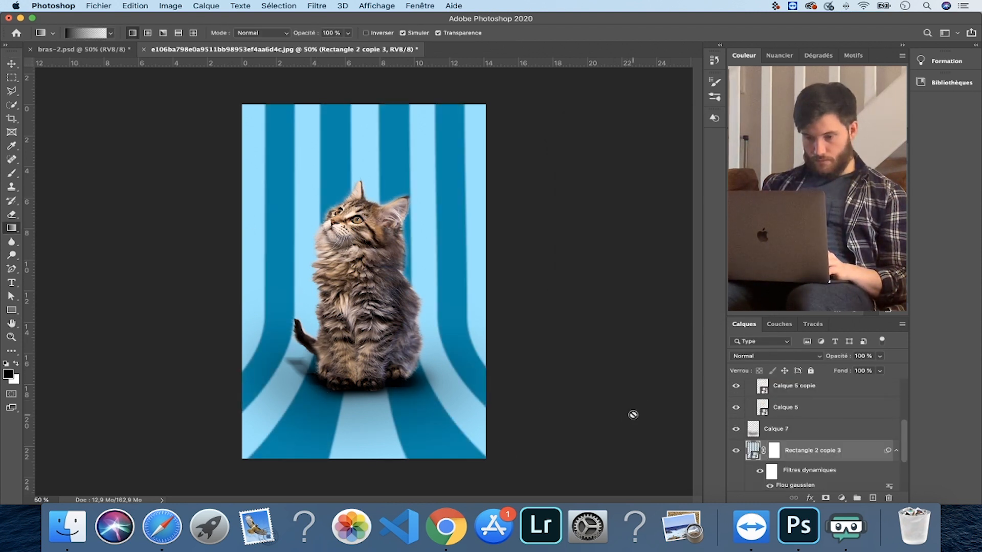
# - Draw a near-vertical gradient from below the cat to near the image's top on the mask of Rectangle 2 copie 3, fading the upper stripes
pyautogui.moveTo(423, 394); pyautogui.dragTo(361, 149)
pyautogui.press('v')
pyautogui.scroll(-3, 792, 444)
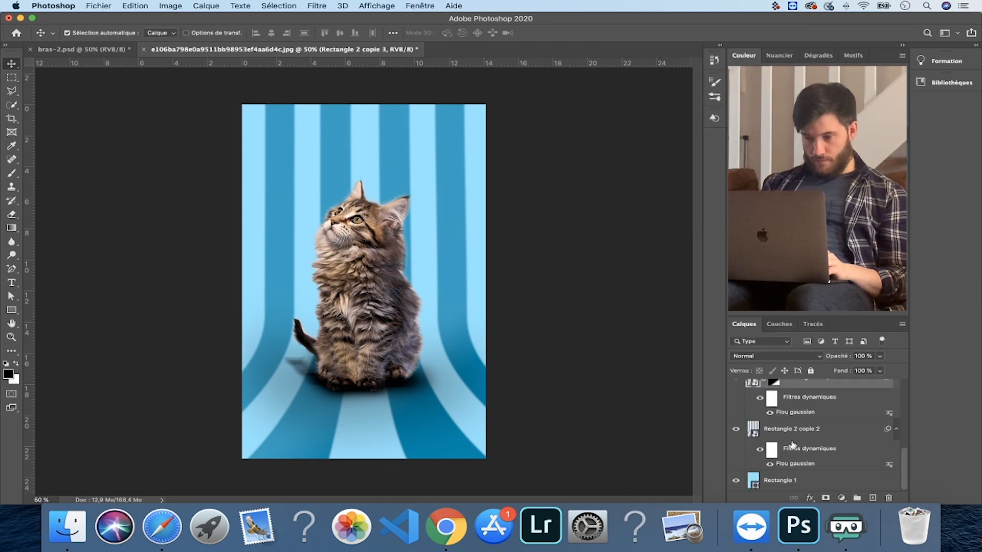
# - Group all the layers of the composition and name the group MONTAGE
pyautogui.click(795, 479)
pyautogui.scroll(10, 803, 445)
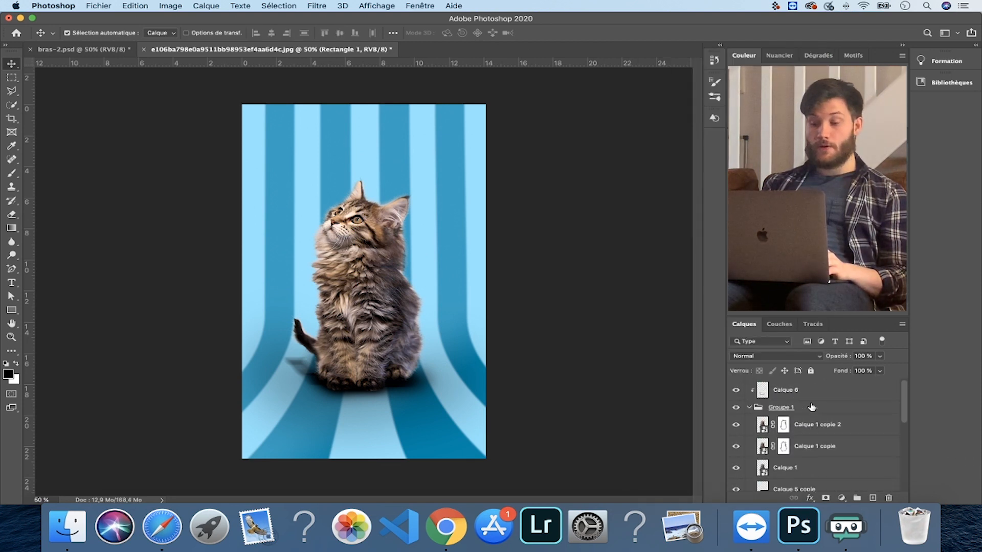
pyautogui.press('super+alt+a')
pyautogui.click(857, 497)
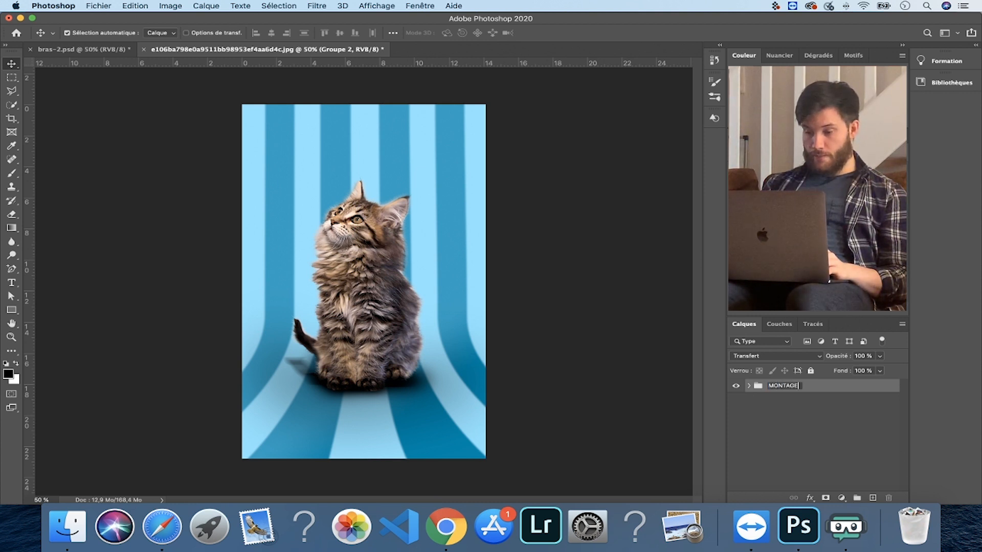
pyautogui.press('Return')
# - Duplicate the MONTAGE group, merge the copy into one layer named MONTAGE, and hide the original group
pyautogui.press('super+j')
pyautogui.press('super+e')
pyautogui.doubleClick(784, 389)
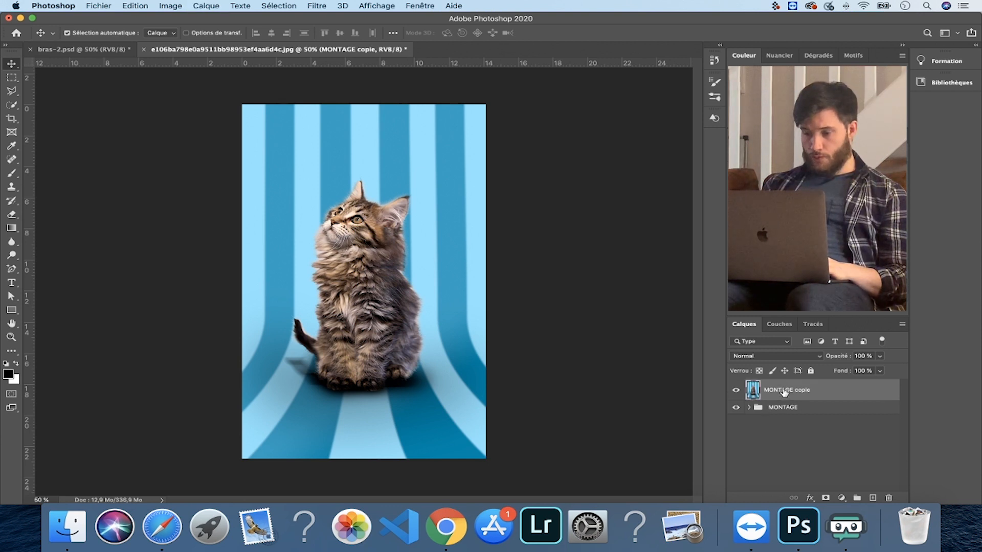
pyautogui.write('MONTAGE')
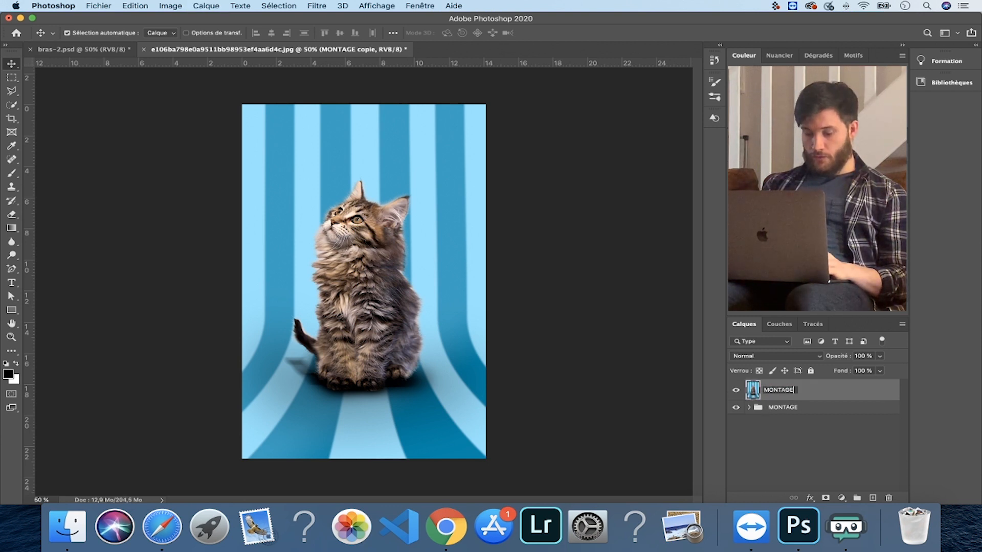
pyautogui.press('Return')
pyautogui.click(736, 407)
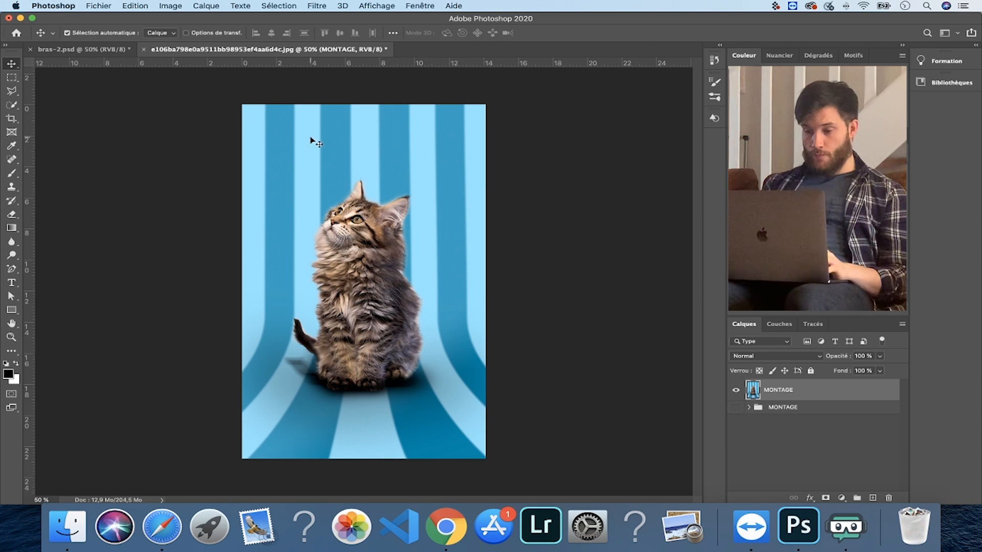
# - Open the Camera Raw filter on the merged MONTAGE layer and adjust its white balance temperature and tint
pyautogui.click(317, 5)
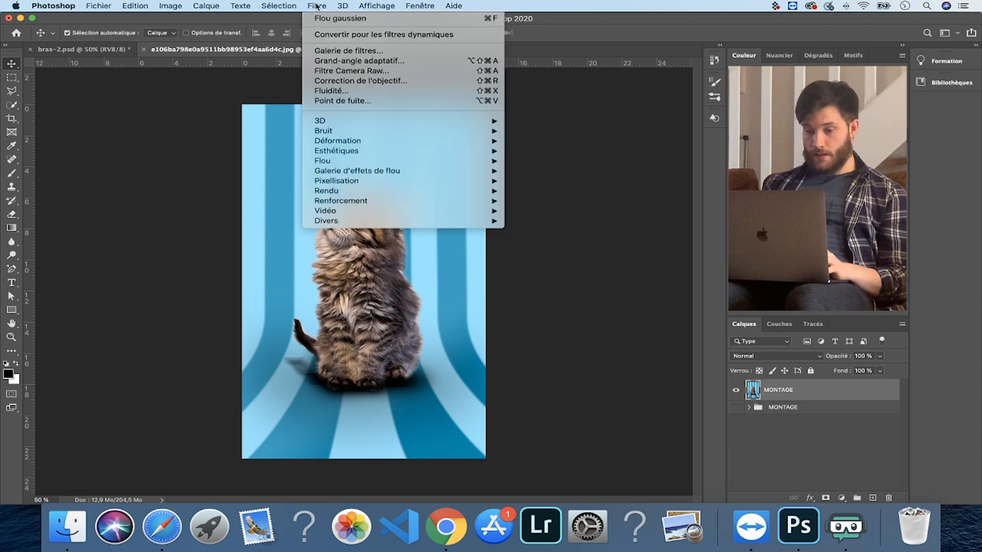
pyautogui.click(360, 70)
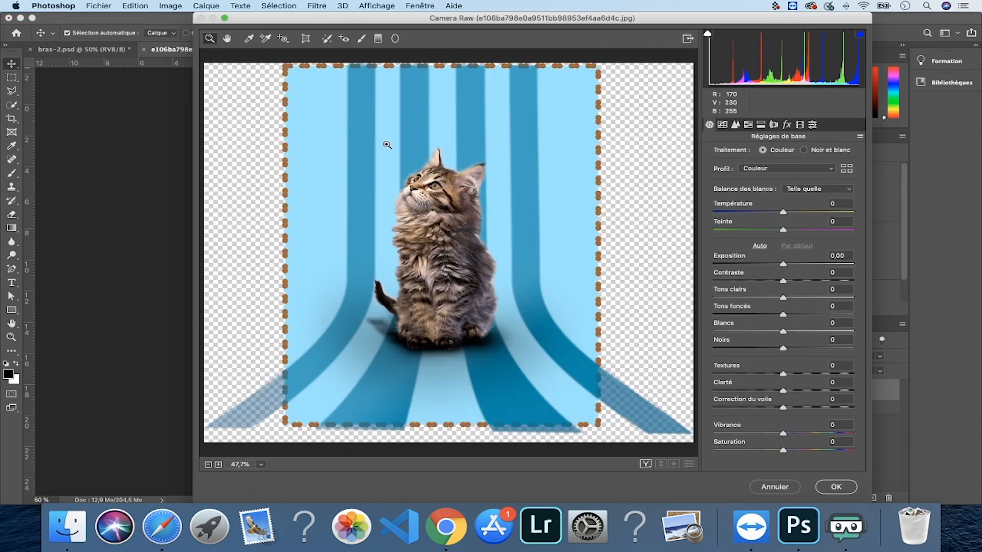
pyautogui.moveTo(784, 213); pyautogui.dragTo(795, 230)
pyautogui.moveTo(783, 264); pyautogui.dragTo(771, 282)
pyautogui.click(803, 169)
pyautogui.click(819, 188)
pyautogui.click(795, 180)
pyautogui.click(798, 190)
pyautogui.click(806, 180)
pyautogui.moveTo(783, 230); pyautogui.dragTo(781, 213)
# - Add two overlapping diagonal graduated filters running from beyond the image's upper-left corner to its lower-right corner
pyautogui.press('g')
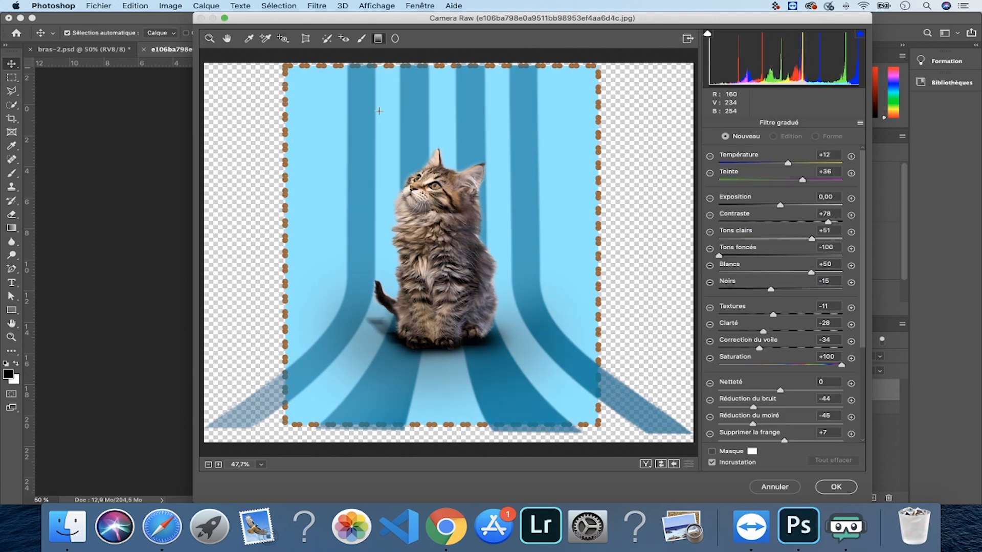
pyautogui.moveTo(361, 101); pyautogui.dragTo(569, 439)
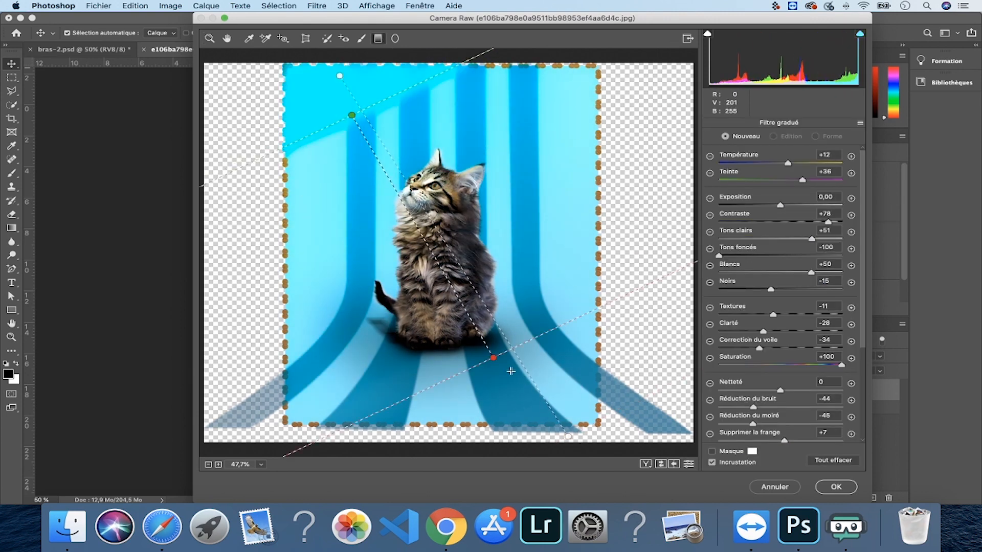
pyautogui.press('super+minus')
pyautogui.press('super+z')
pyautogui.moveTo(313, 89); pyautogui.dragTo(544, 402)
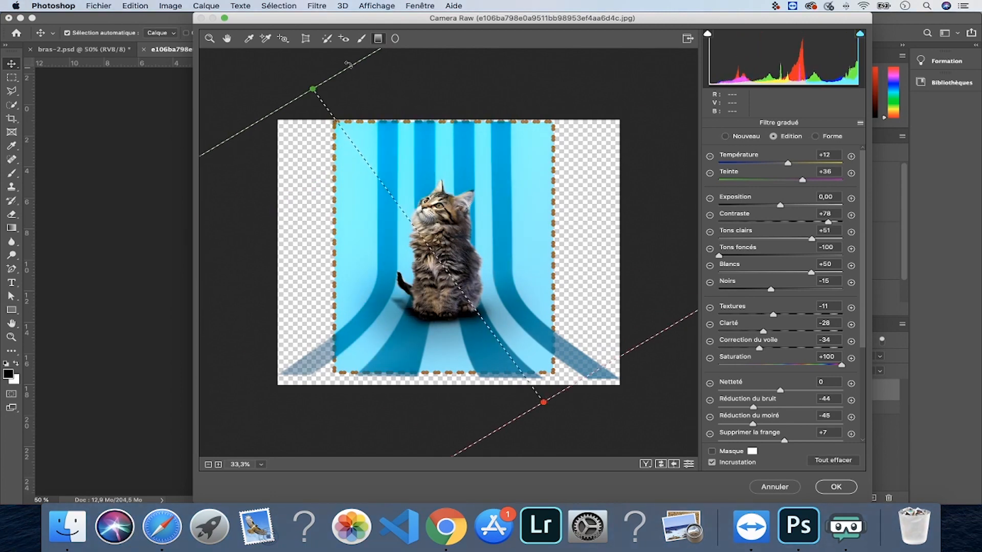
pyautogui.moveTo(345, 64); pyautogui.dragTo(592, 452)
pyautogui.press('super+z')
pyautogui.moveTo(343, 97); pyautogui.dragTo(536, 392)
# - Cool the selected graduated filter and set its exposure to -0.05, contrast -3, highlights -10, shadows -29 and whites -13
pyautogui.moveTo(802, 180); pyautogui.dragTo(762, 164)
pyautogui.press('super+plus')
pyautogui.moveTo(811, 239); pyautogui.dragTo(774, 240)
pyautogui.moveTo(780, 205); pyautogui.dragTo(778, 222)
pyautogui.moveTo(719, 256); pyautogui.dragTo(771, 273)
# - Set the graduated filter's texture to -1, clarity to +40, dehaze to -11 and saturation to +6
pyautogui.moveTo(779, 315); pyautogui.dragTo(780, 316)
pyautogui.moveTo(763, 332); pyautogui.dragTo(805, 332)
pyautogui.moveTo(759, 349); pyautogui.dragTo(773, 349)
pyautogui.moveTo(842, 366); pyautogui.dragTo(783, 365)
# - Set the graduated filter's sharpness to -13, noise reduction to -20, moiré reduction to -59 and defringe to +2
pyautogui.moveTo(780, 391); pyautogui.dragTo(772, 391)
pyautogui.moveTo(753, 408)
pyautogui.mouseDown()
pyautogui.moveTo(768, 408)
pyautogui.moveTo(750, 424)
pyautogui.mouseUp()
pyautogui.scroll(-5, 791, 338)
pyautogui.moveTo(781, 333); pyautogui.dragTo(782, 333)
pyautogui.scroll(5, 798, 354)
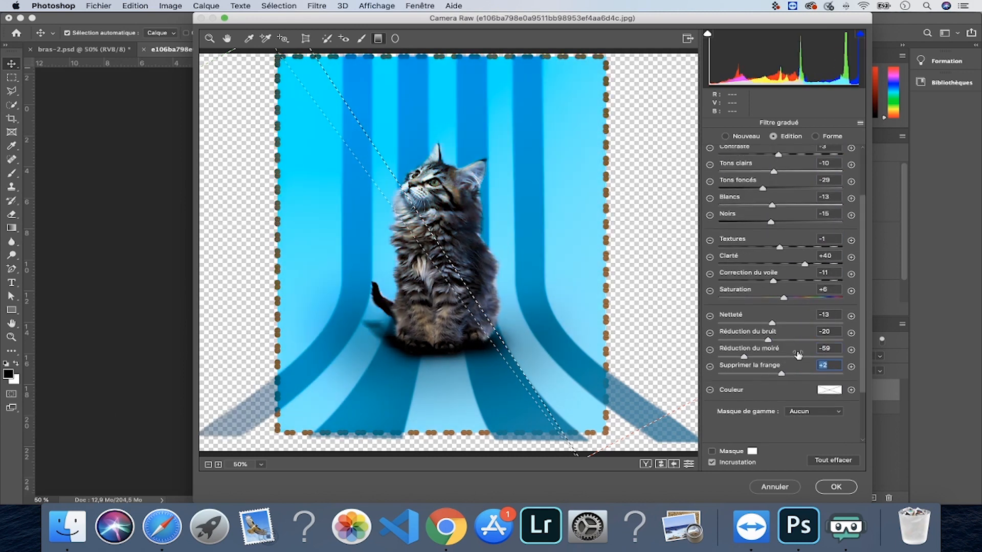
# - Set the graduated filter's temperature to -12 and tint to +8, and apply the Camera Raw filter
pyautogui.moveTo(789, 181); pyautogui.dragTo(774, 163)
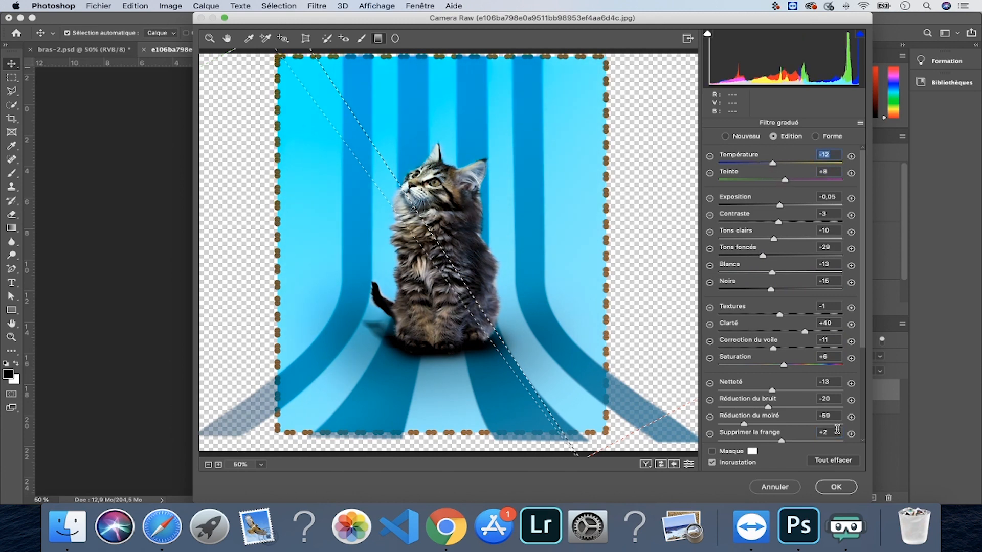
pyautogui.click(836, 487)
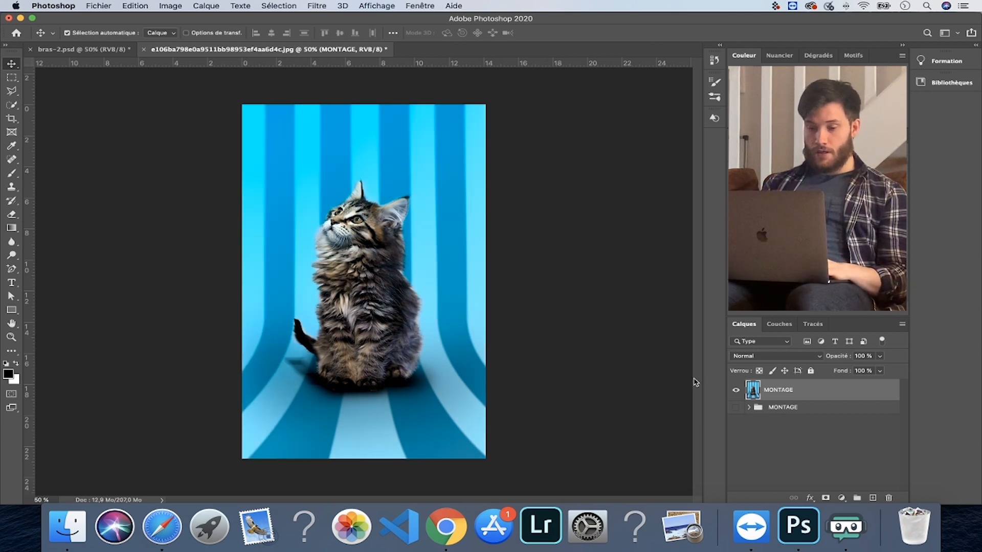
# - Show the original MONTAGE group and toggle the merged layer's visibility to compare the image before and after the filter
pyautogui.click(736, 407)
pyautogui.click(736, 390)
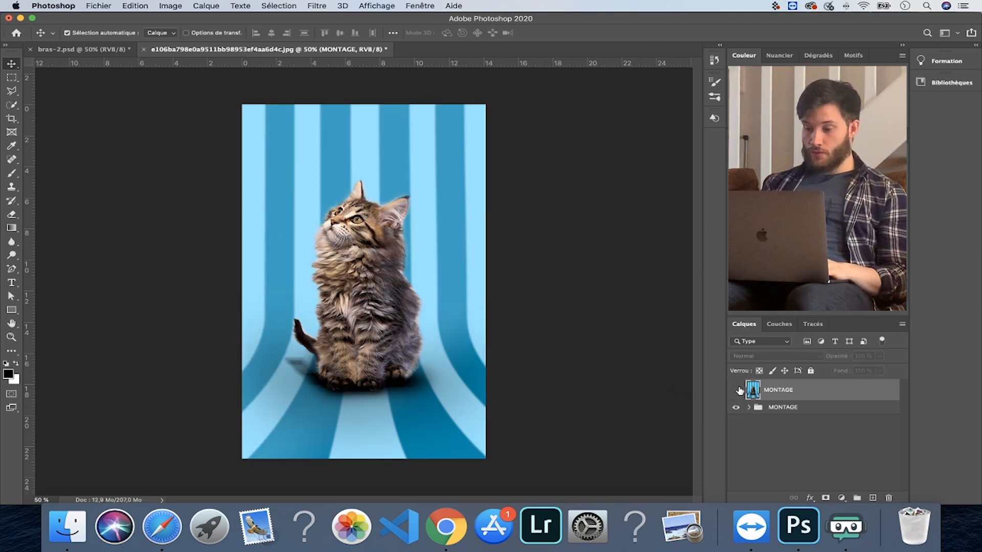
pyautogui.click(737, 391)
pyautogui.click(738, 391)
pyautogui.click(738, 391)
pyautogui.click(738, 390)
pyautogui.click(738, 390)
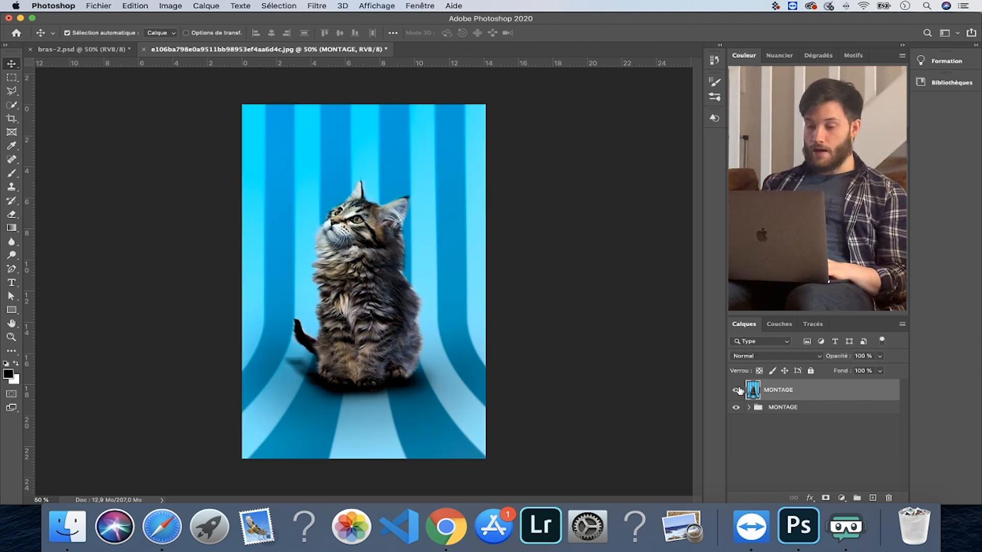
# - Reduce the fill of the merged MONTAGE layer to soften the Camera Raw effect
pyautogui.click(882, 357)
pyautogui.moveTo(882, 371); pyautogui.dragTo(871, 372)
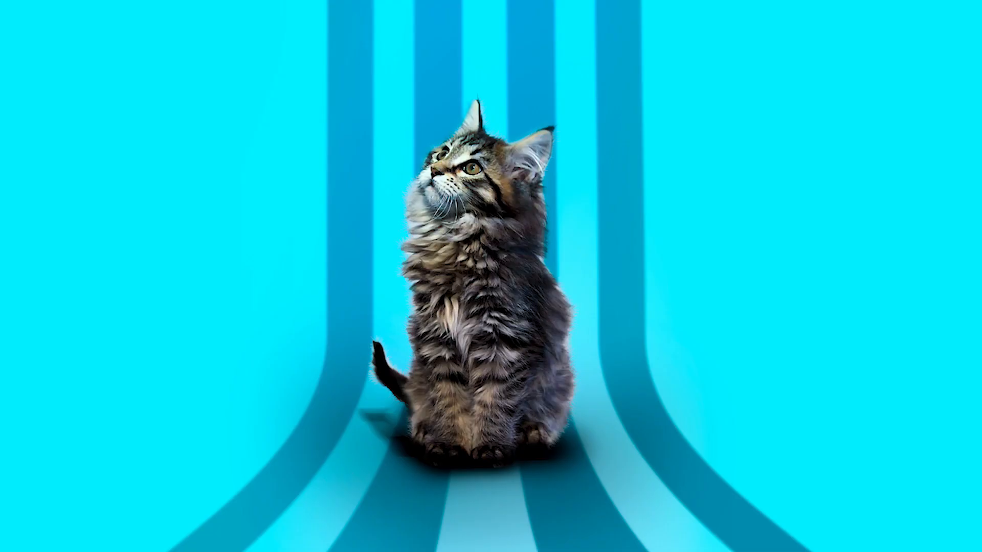